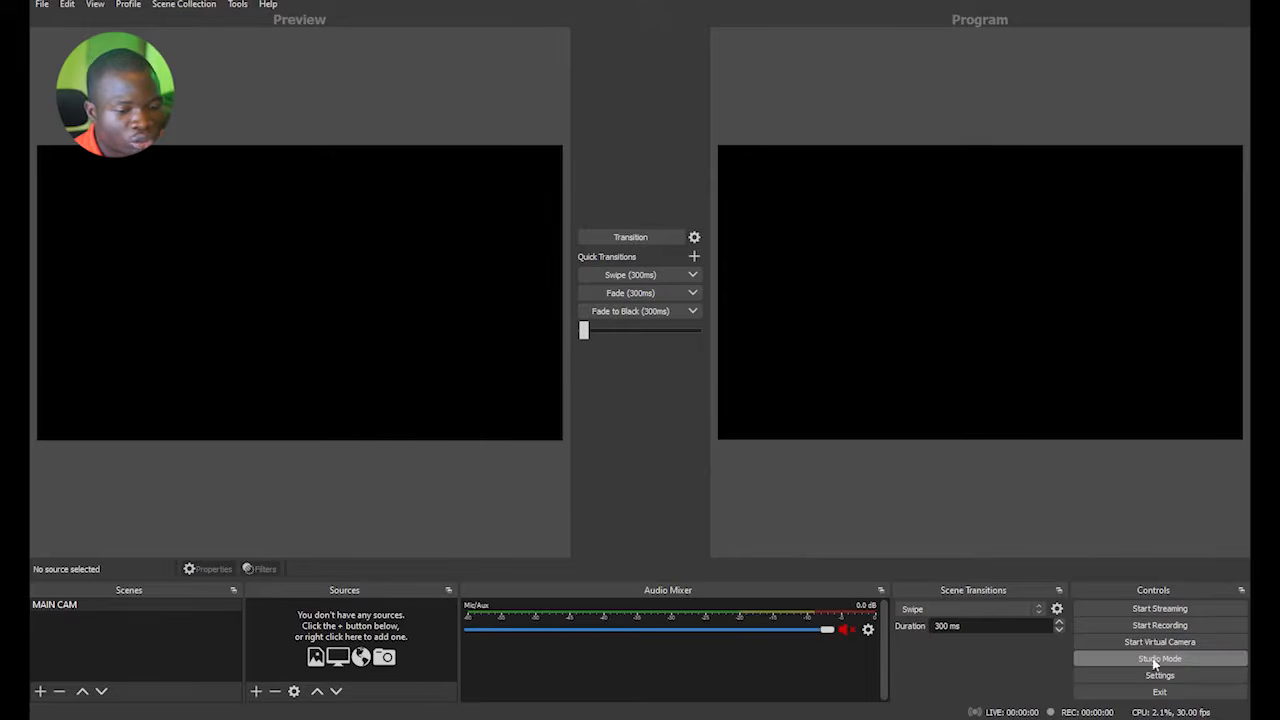
Switch Studio Mode off and back on to compare the single canvas with the Preview and Program layout.
click(1147, 662)
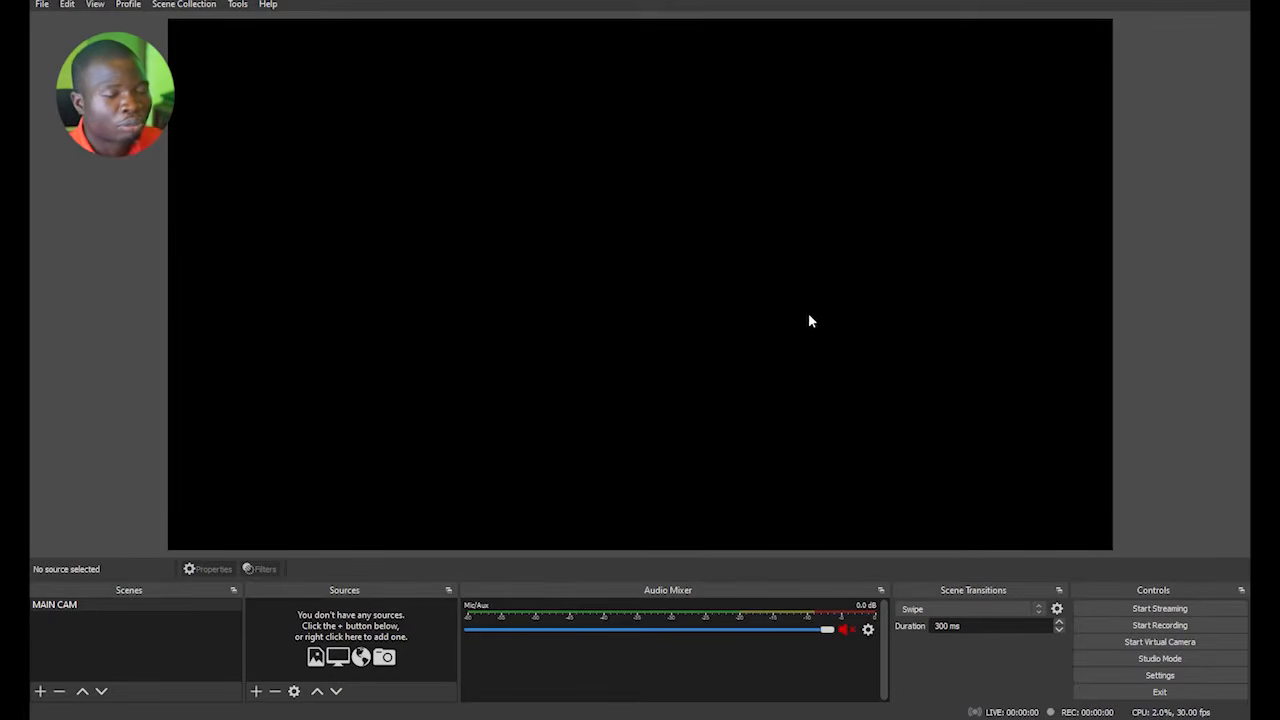
click(1175, 662)
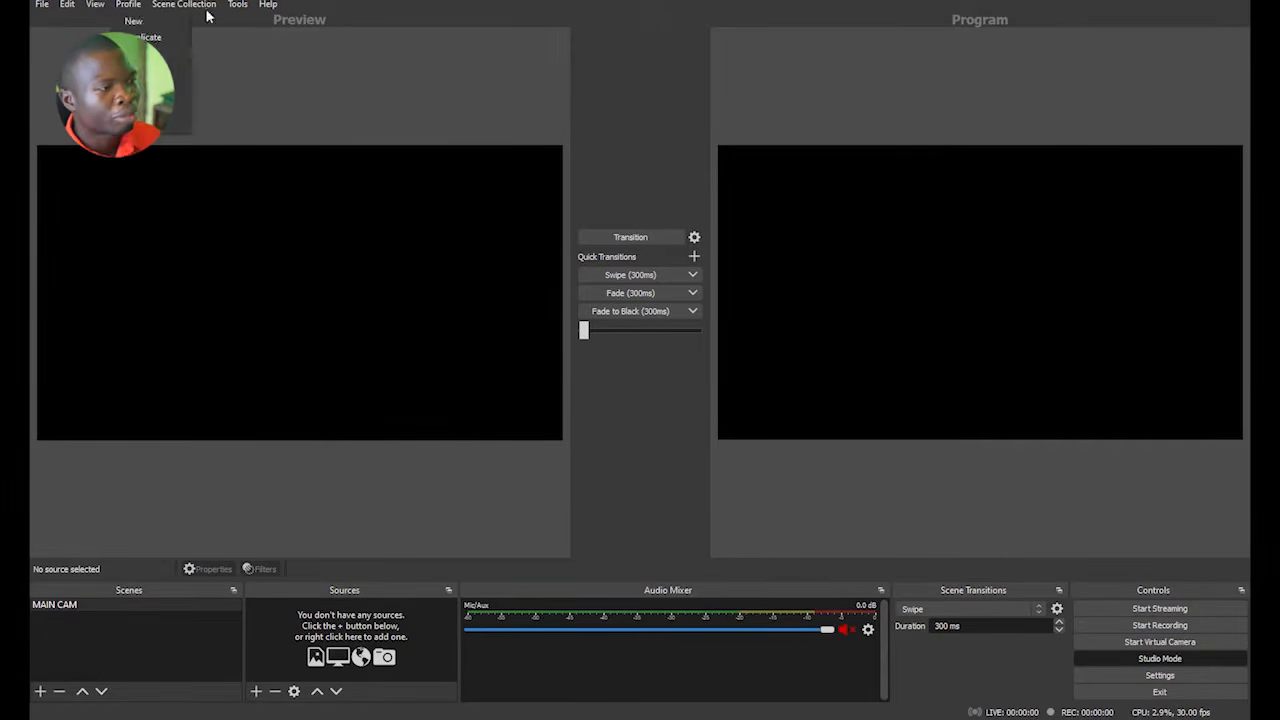
click(167, 10)
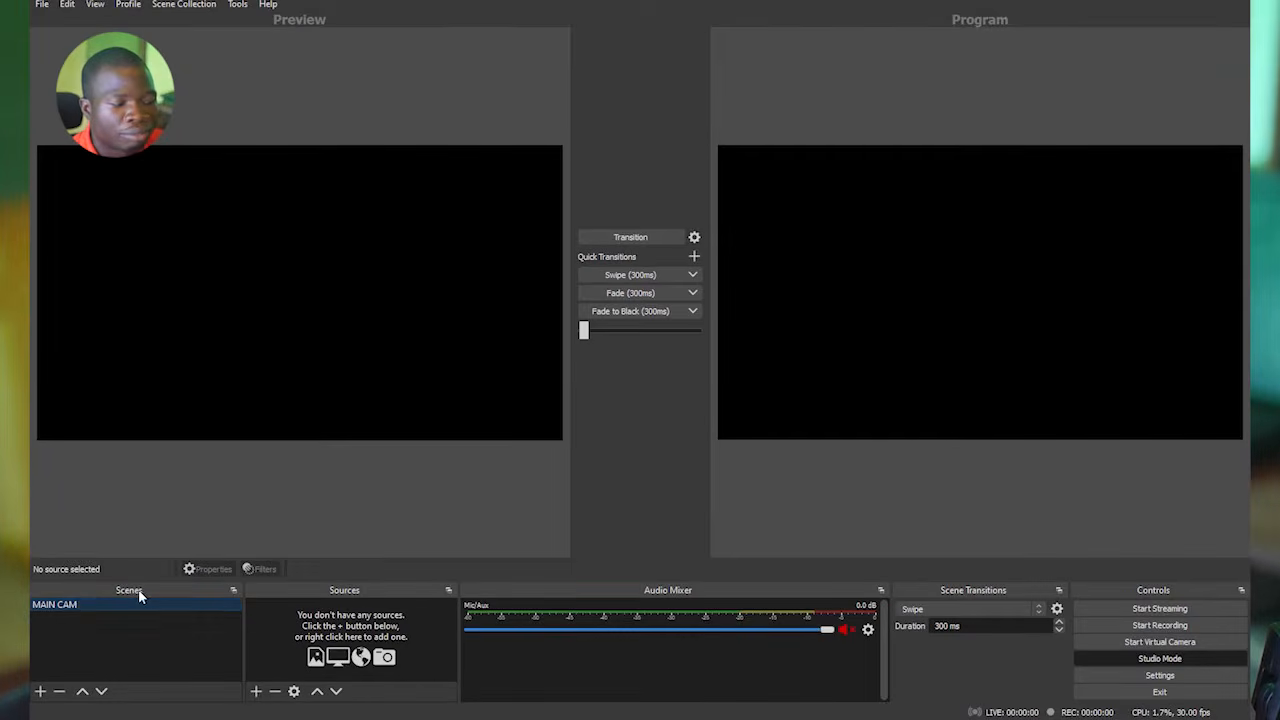
Rename the MAIN CAM scene to "Camera 1".
right_click(88, 605)
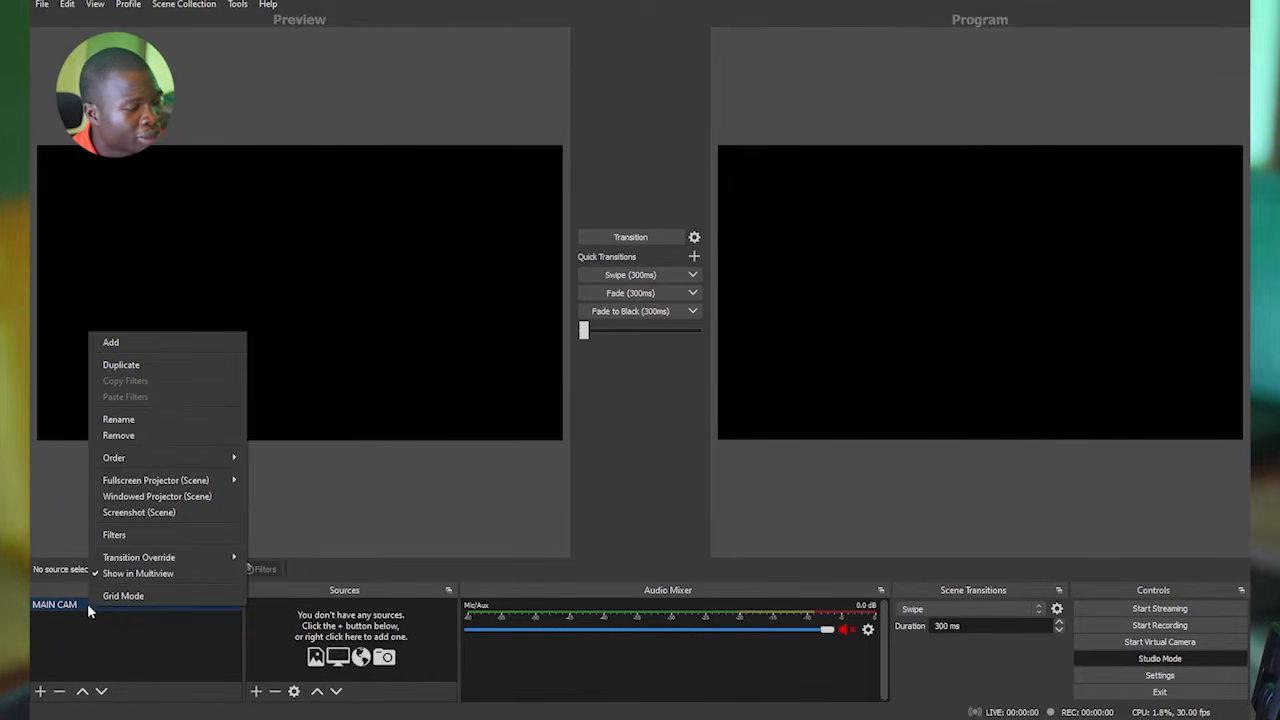
click(132, 420)
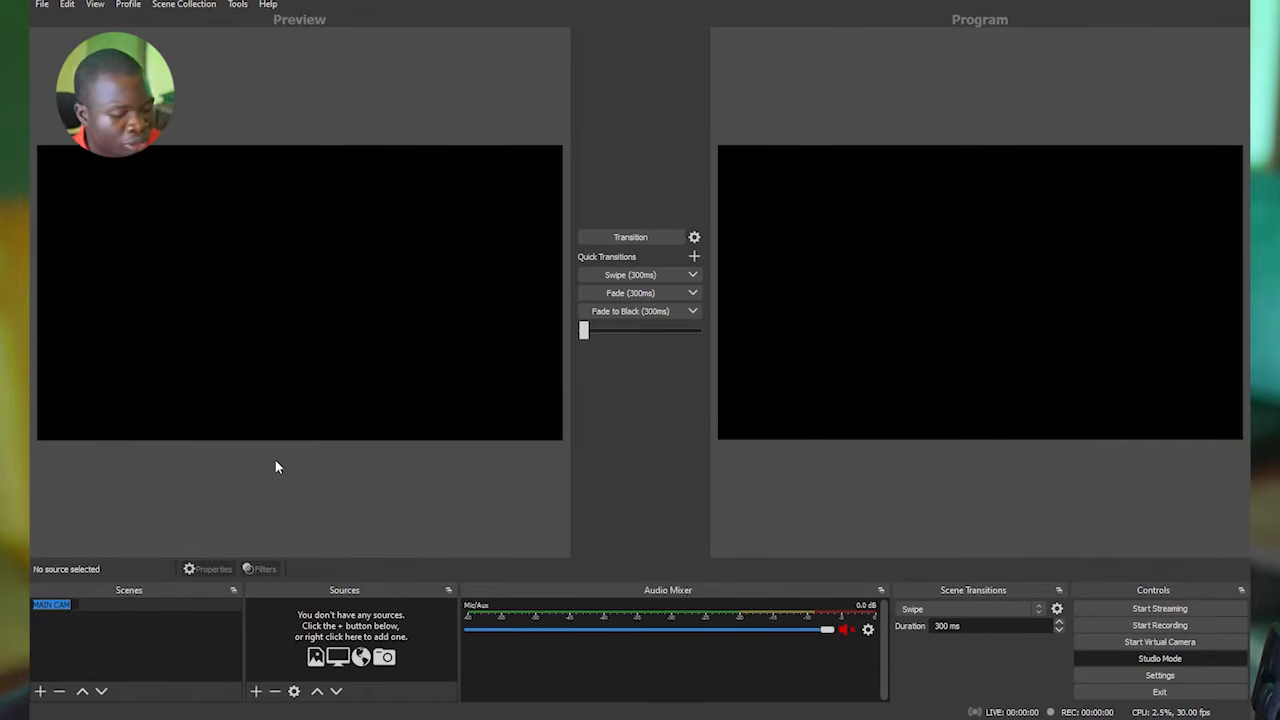
text(Camera 1)
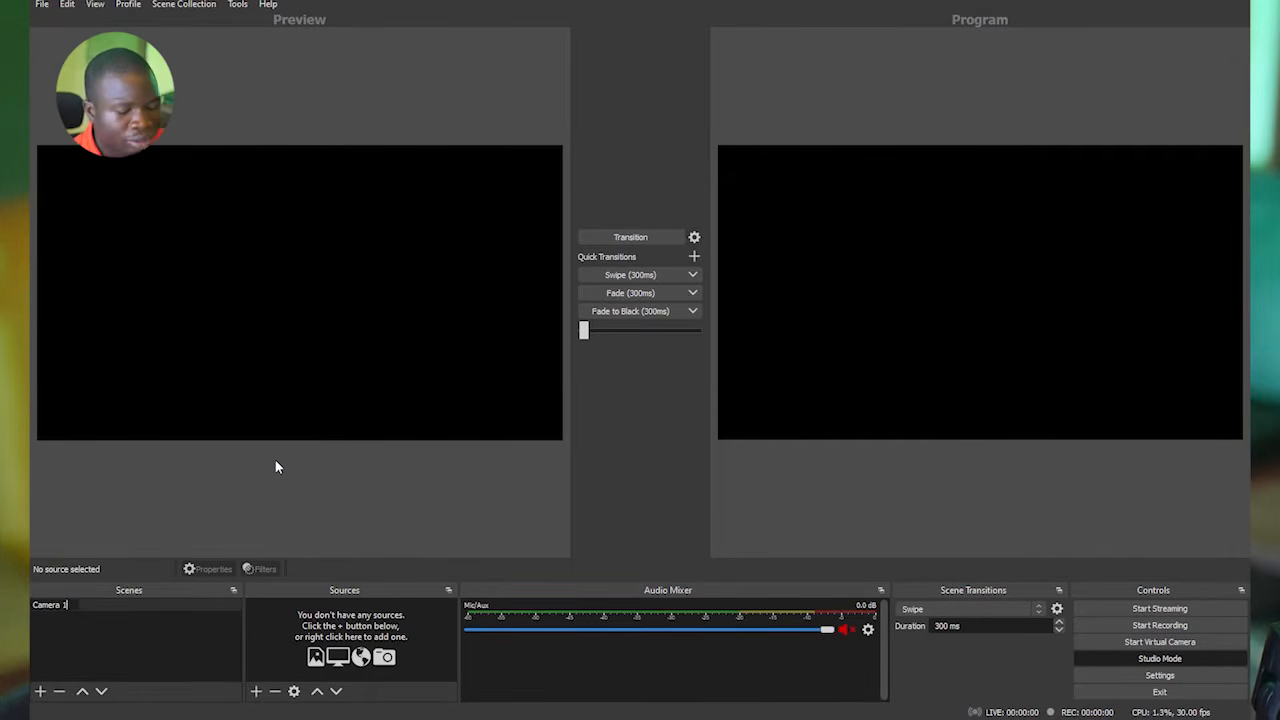
key(Return)
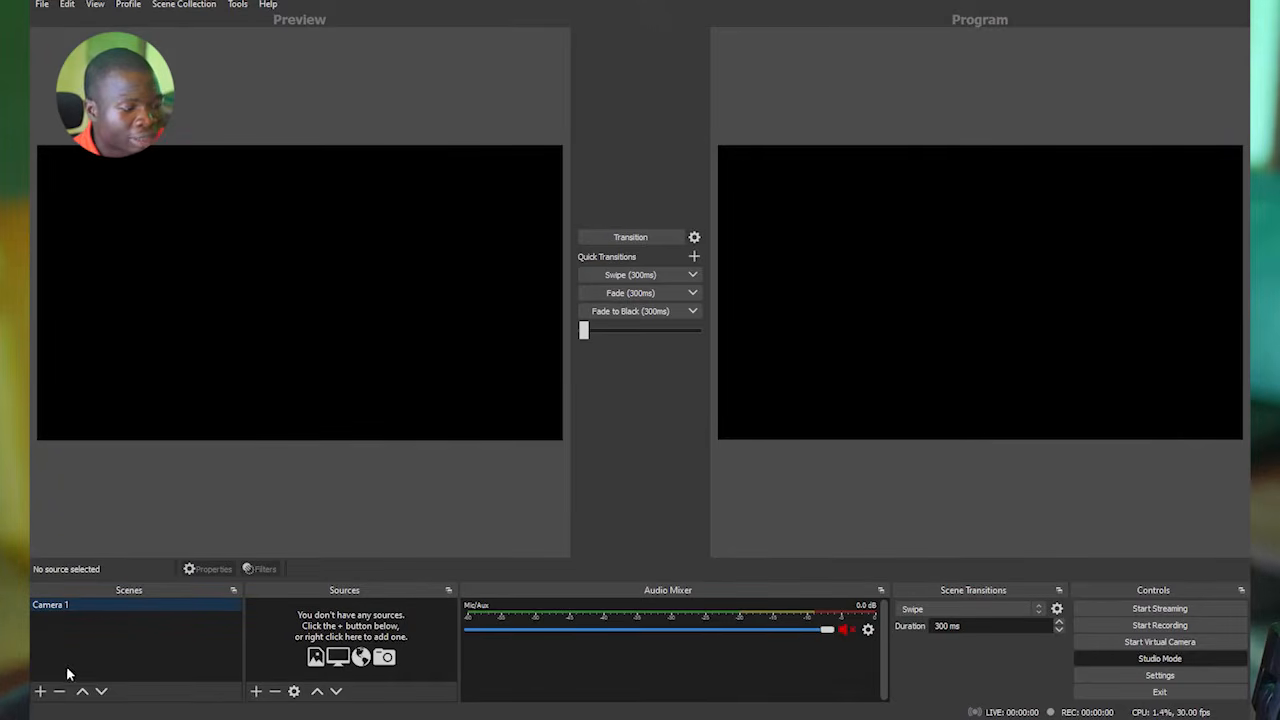
Add two new scenes named "Camera 2" and "Graphics".
click(40, 691)
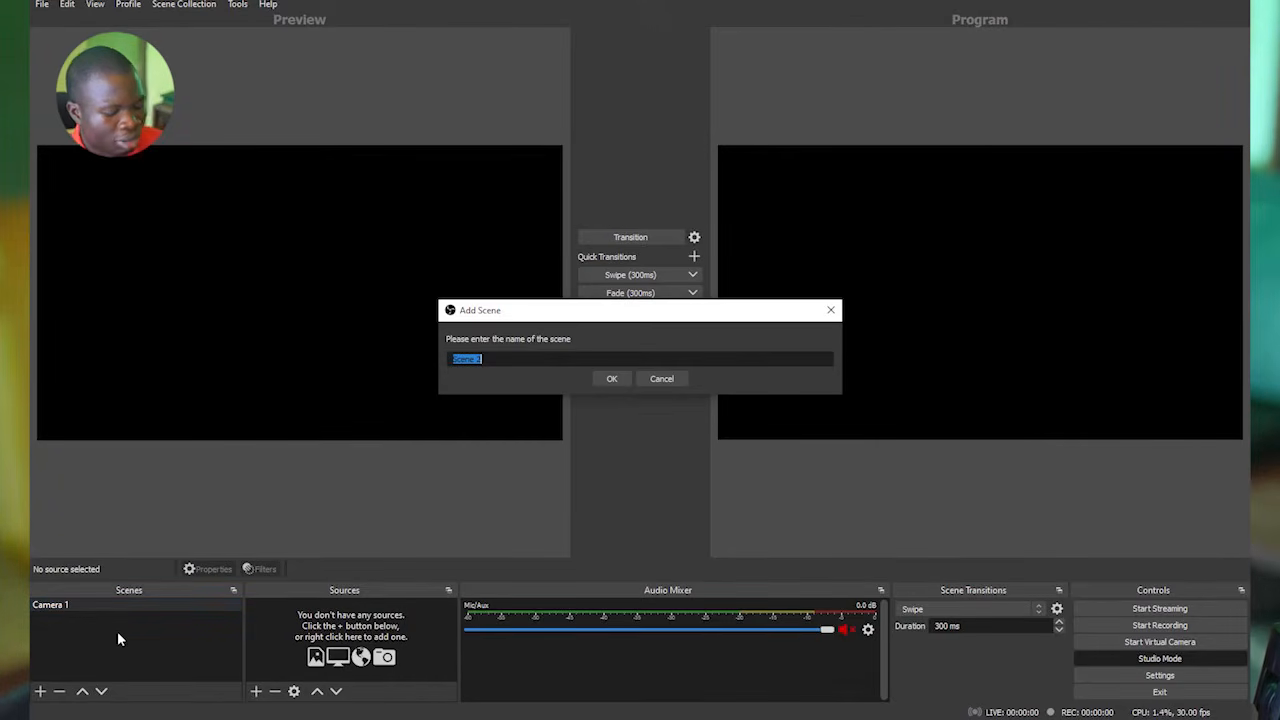
text(Camera 2)
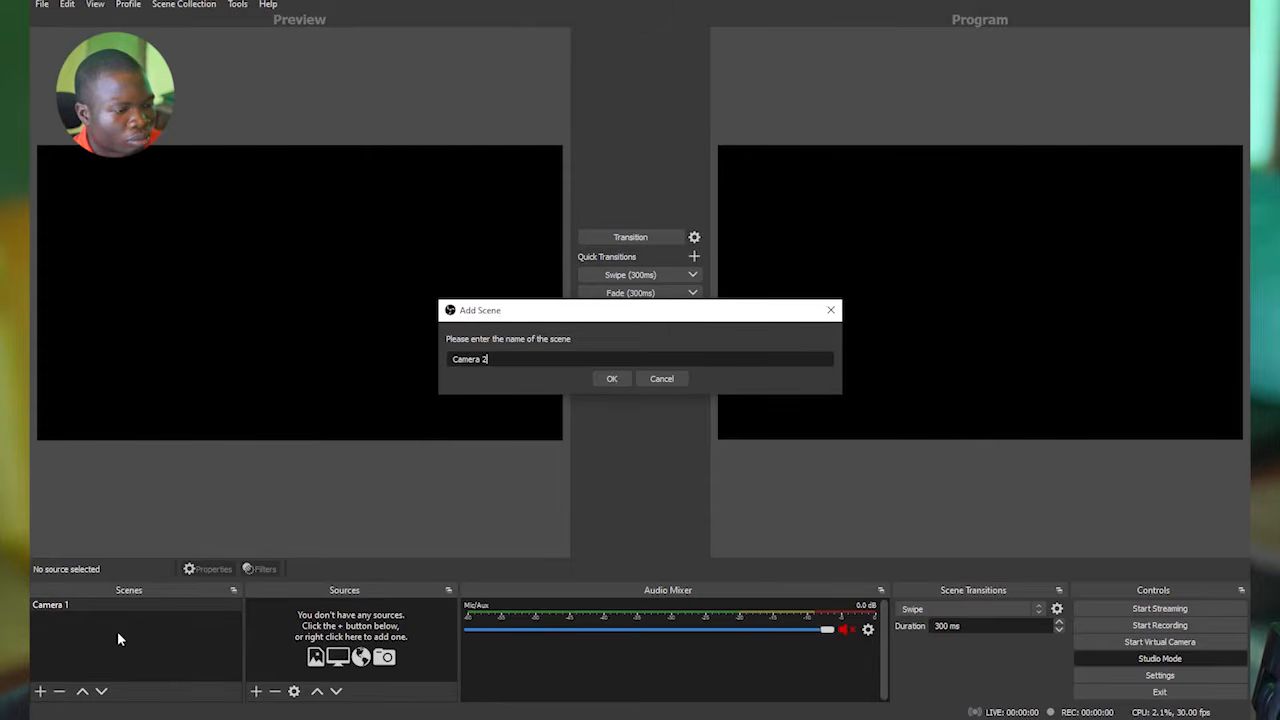
key(Return)
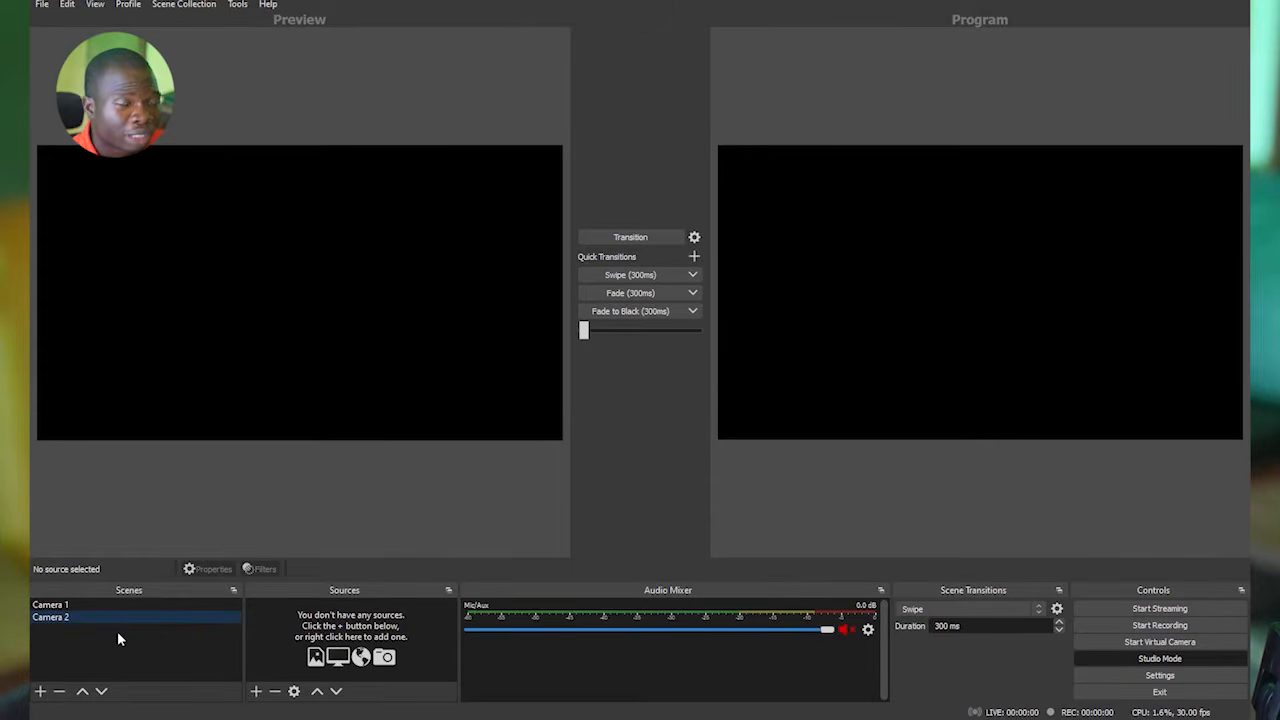
click(41, 691)
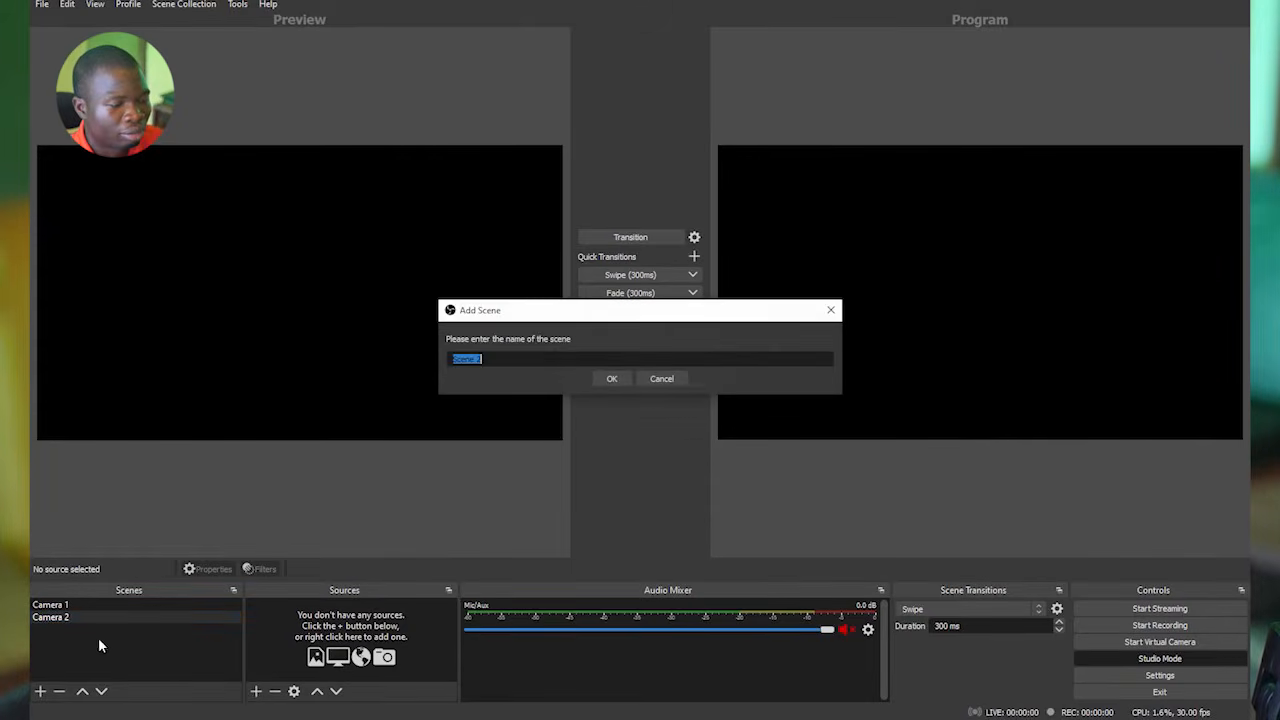
text(Graphics)
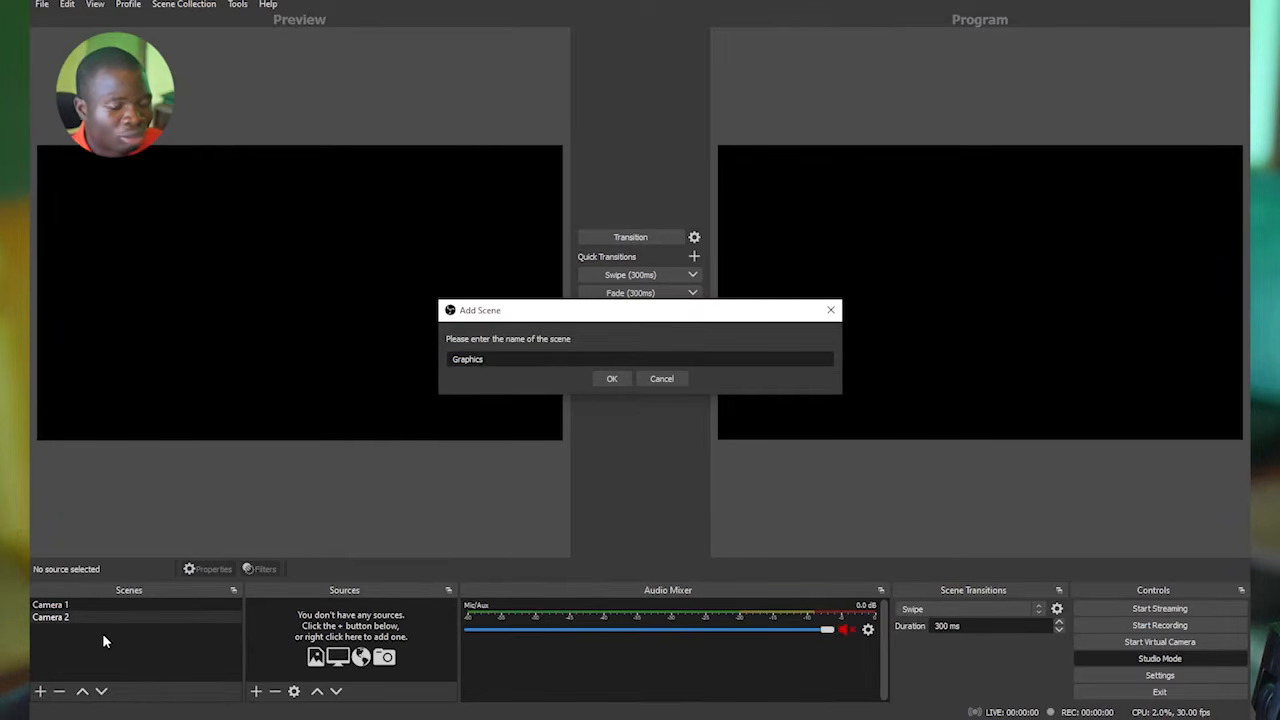
key(Return)
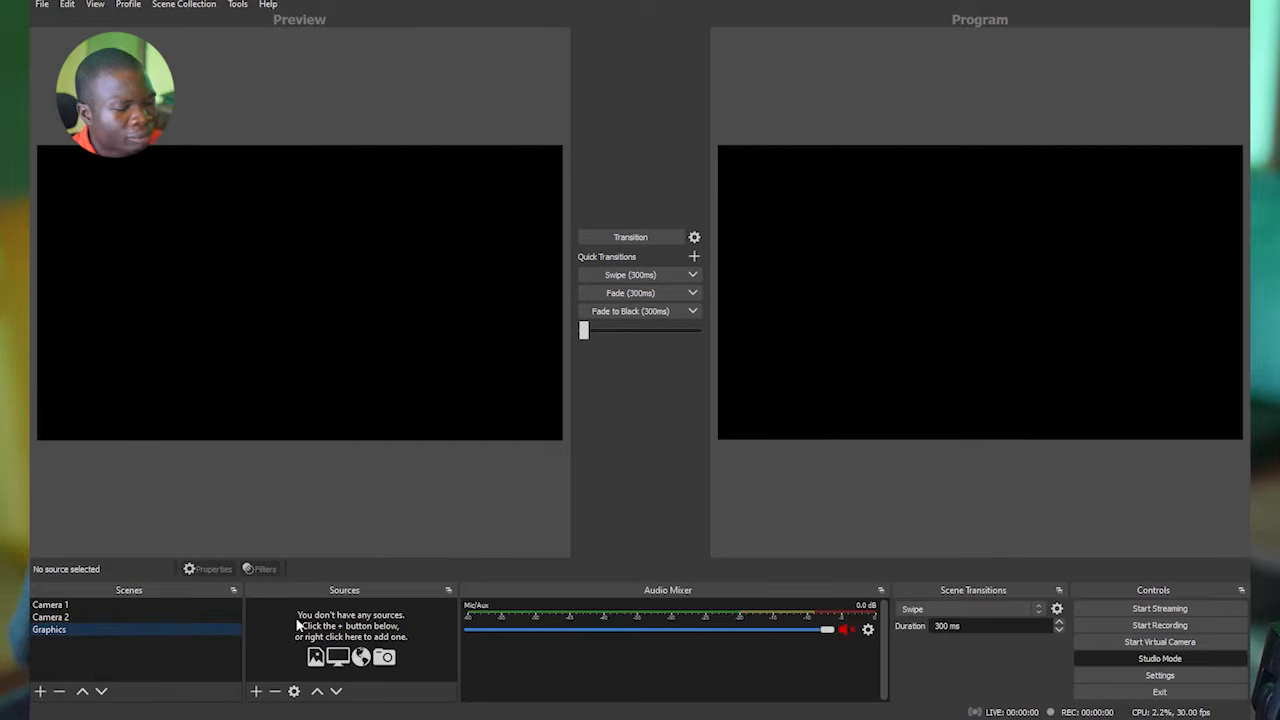
Switch among the Camera 1, Camera 2 and Graphics scenes to examine the sources each one holds.
click(62, 617)
click(62, 629)
click(70, 606)
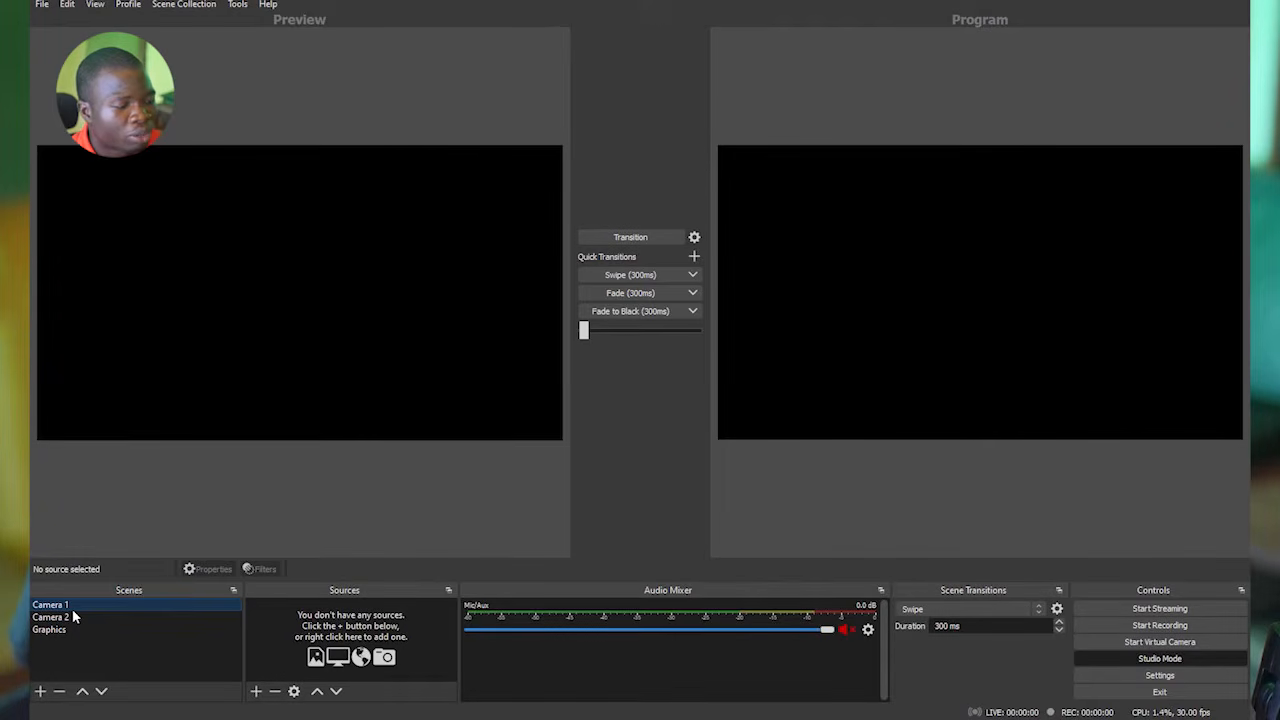
click(73, 616)
click(73, 628)
click(73, 606)
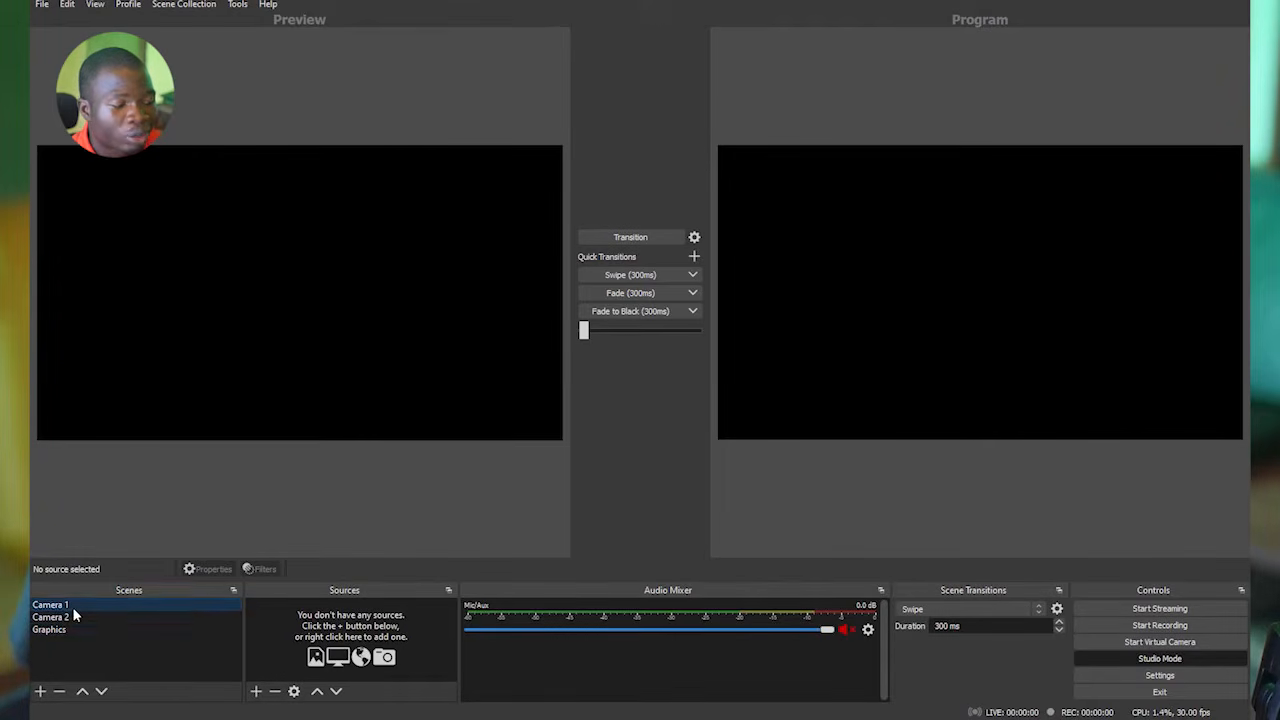
click(73, 616)
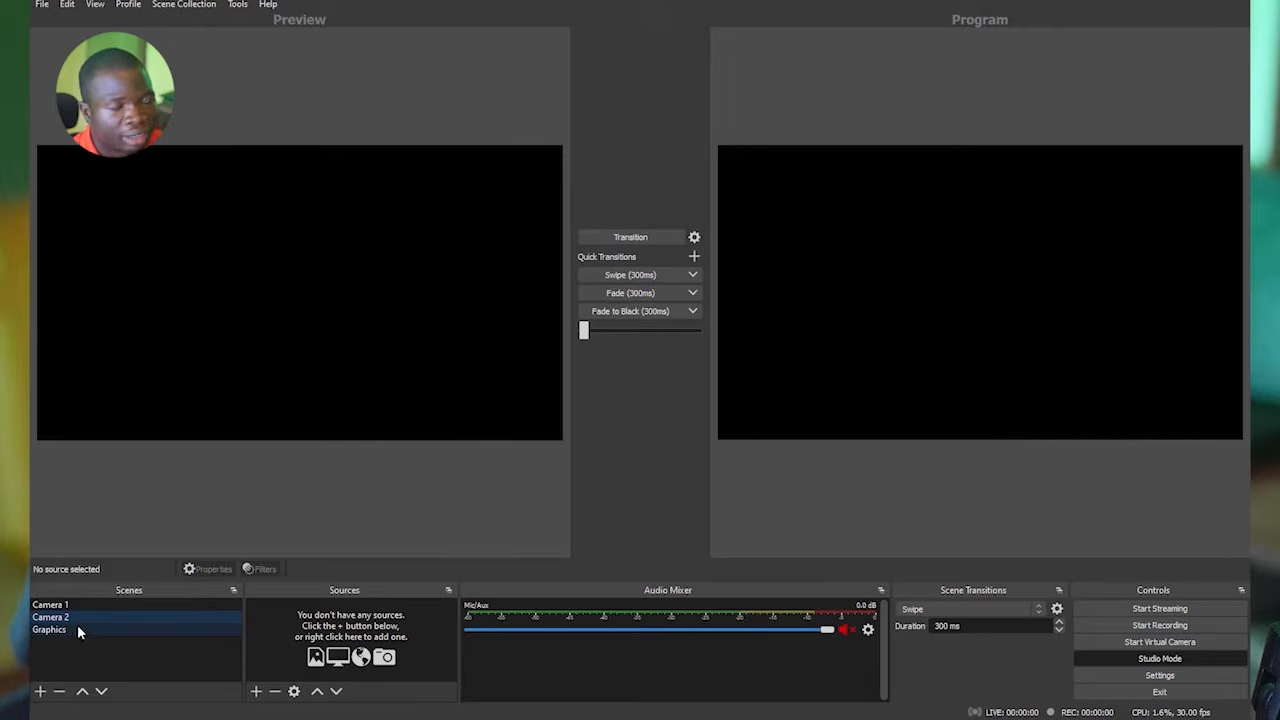
Add a new Video Capture Device source named "camera 1 capture device" to the Camera 1 scene.
click(78, 606)
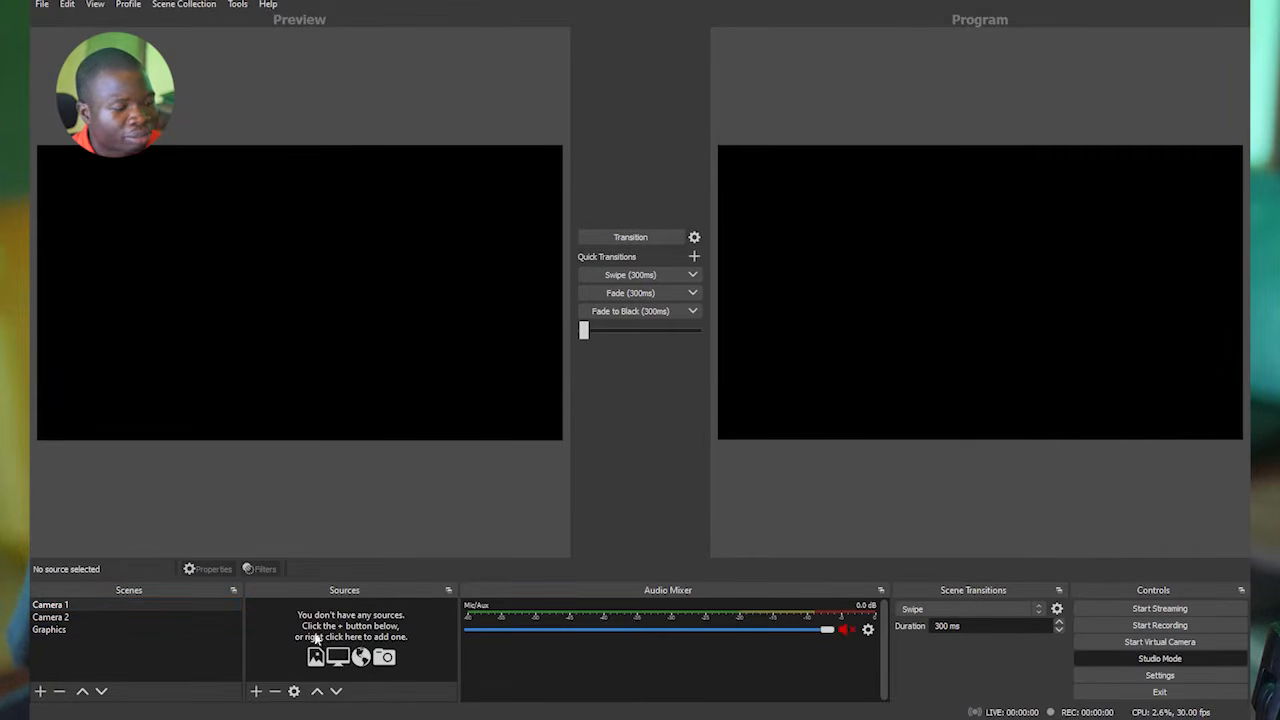
click(255, 692)
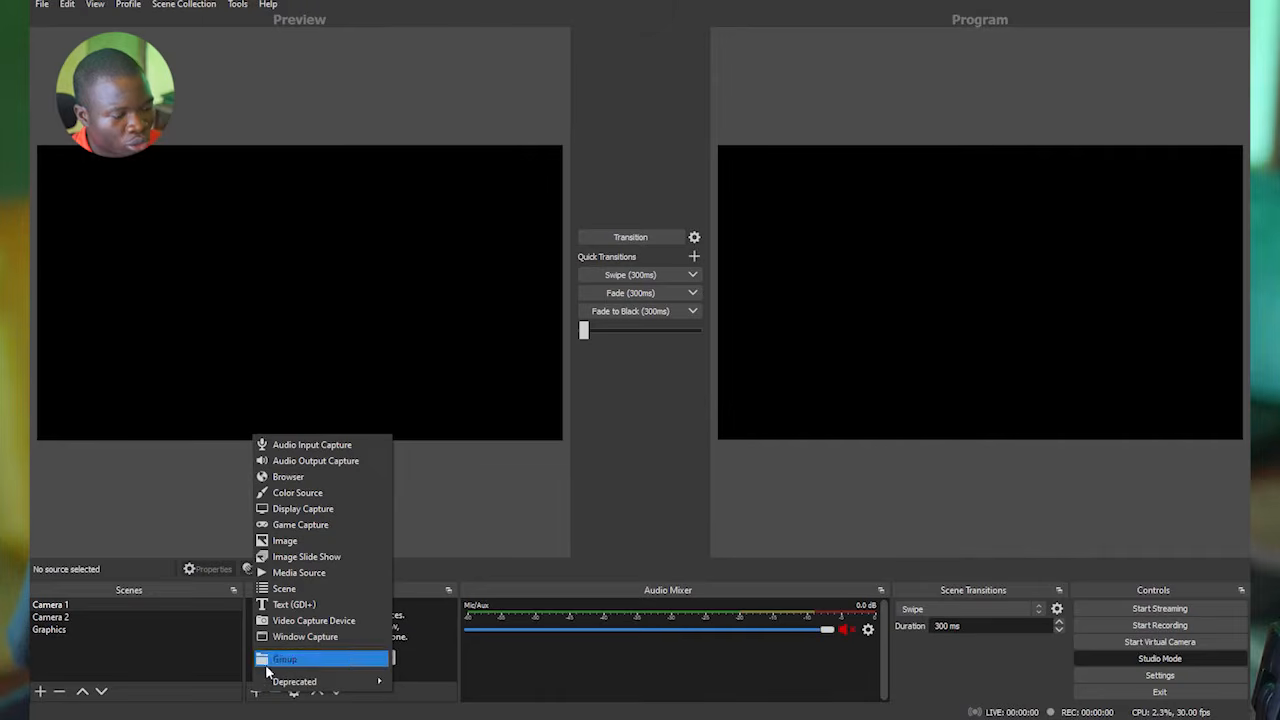
click(311, 628)
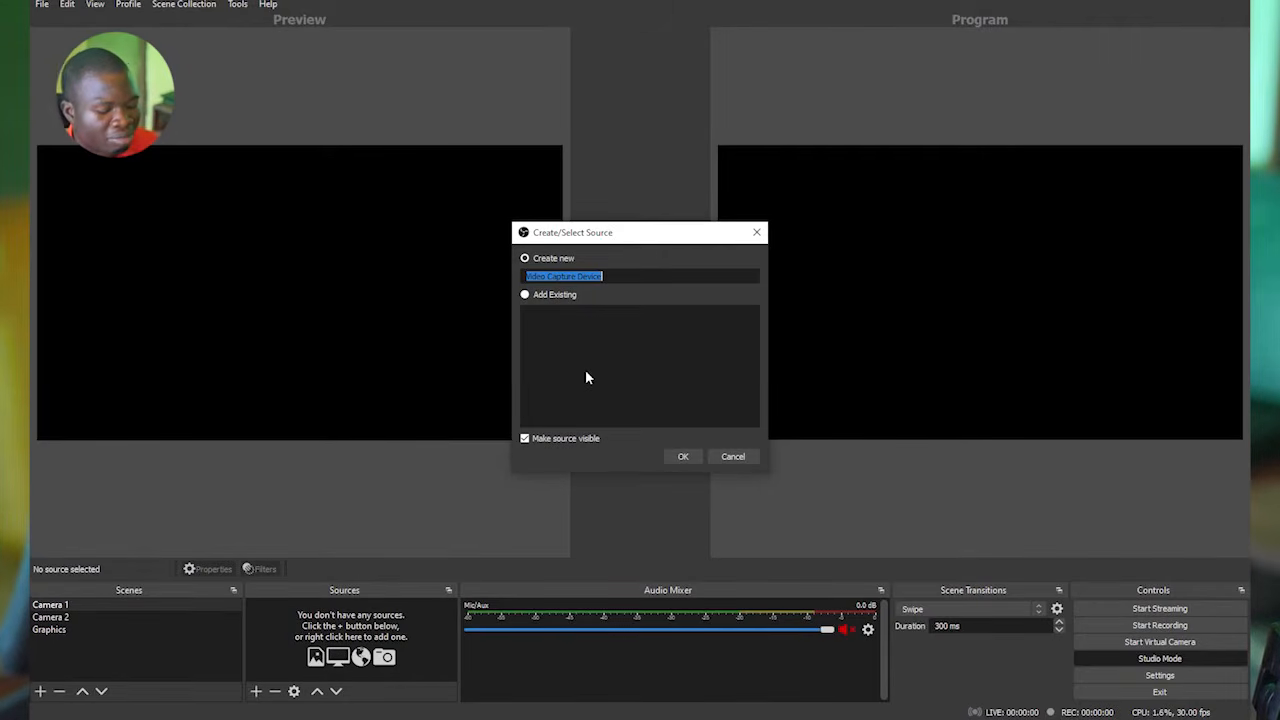
text(camera 1 capture device)
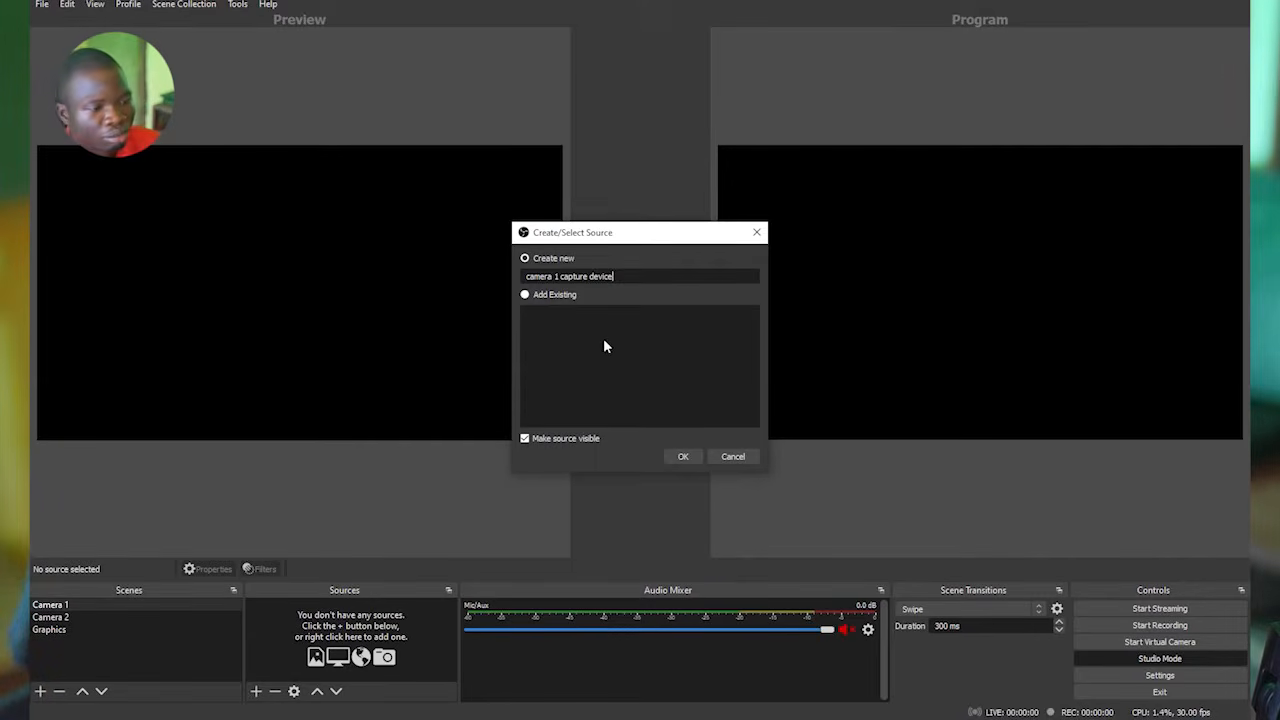
click(671, 462)
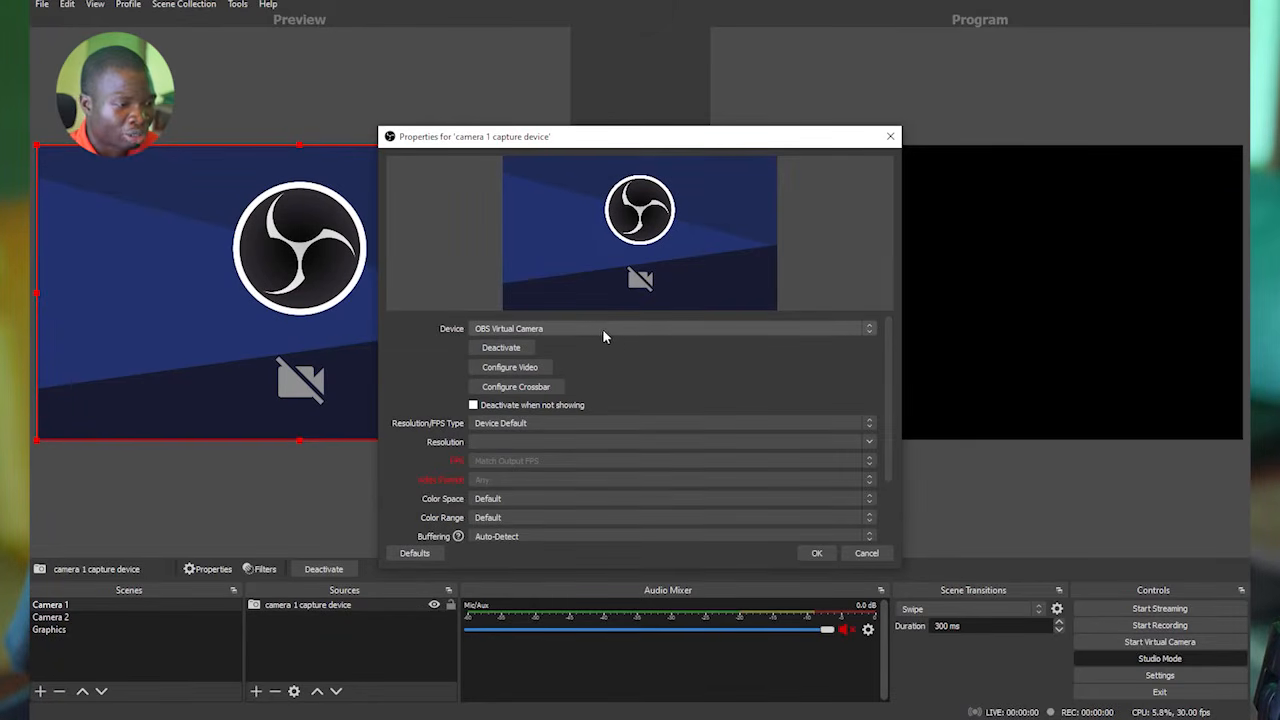
Set the camera 1 capture device's device to OBS Virtual Camera and accept its properties.
click(575, 329)
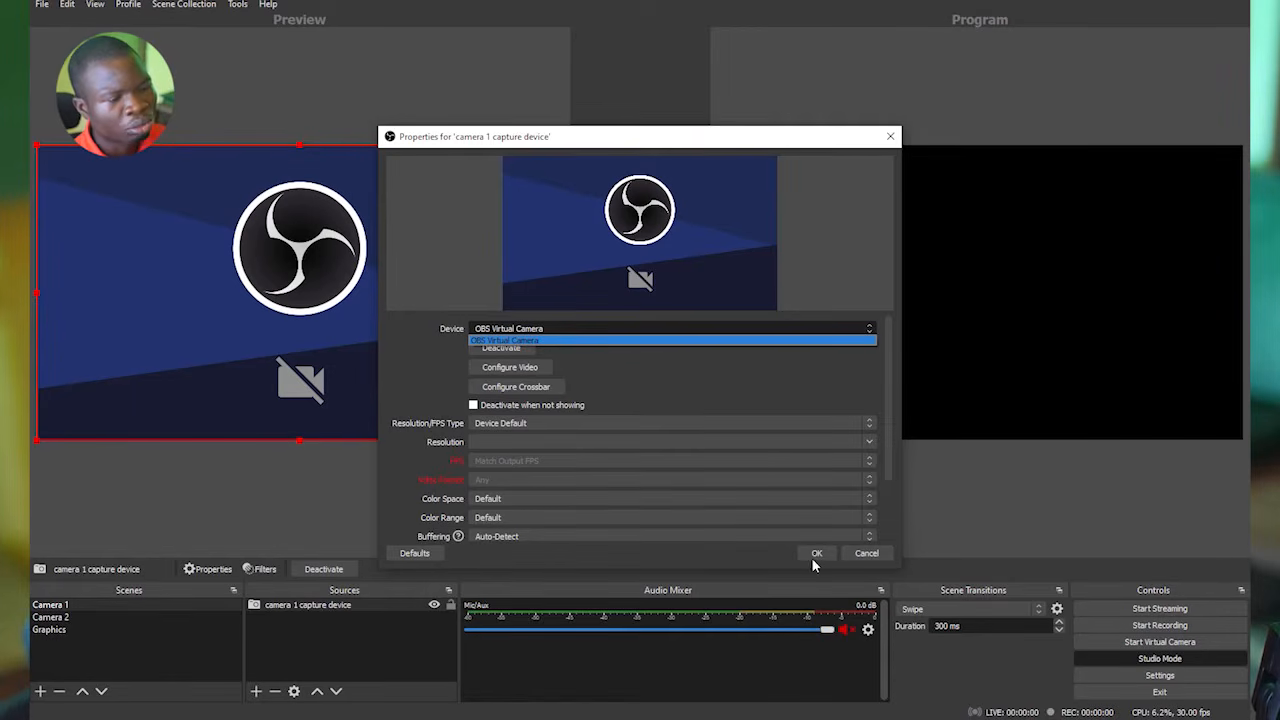
click(545, 340)
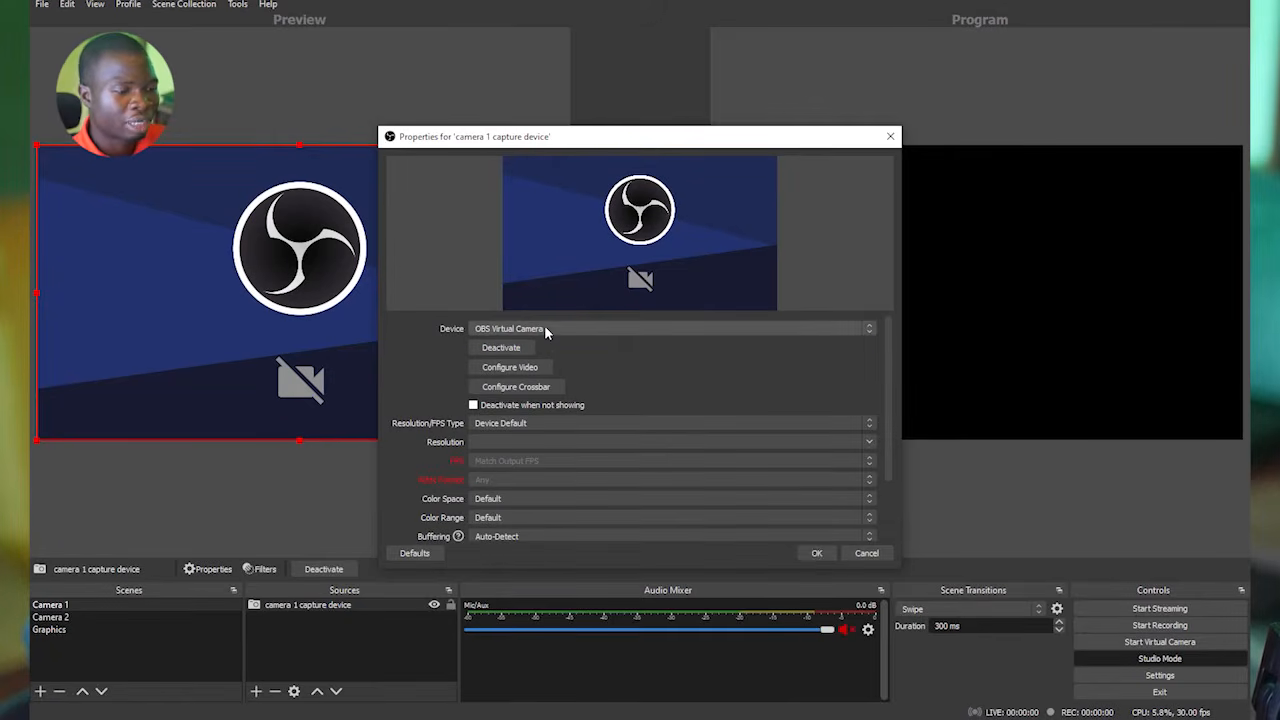
click(816, 553)
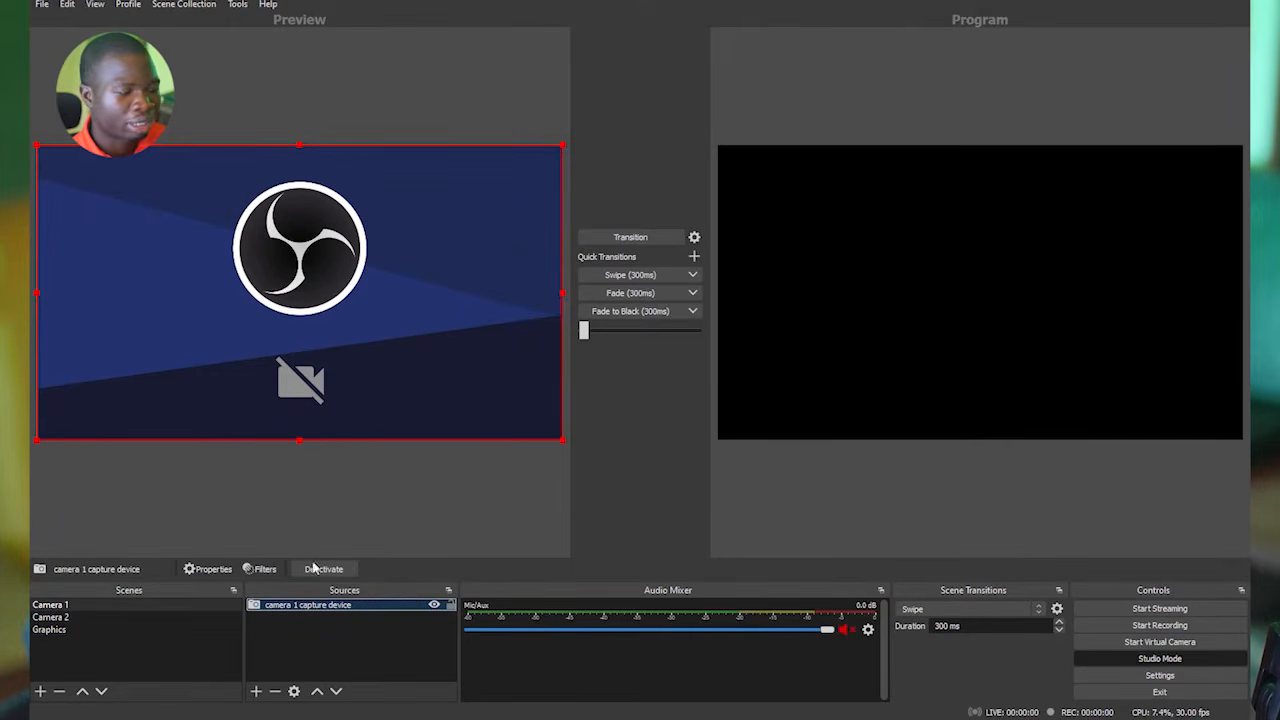
Switch between the Camera 2 and Camera 1 scenes to compare their previews and sources.
click(75, 617)
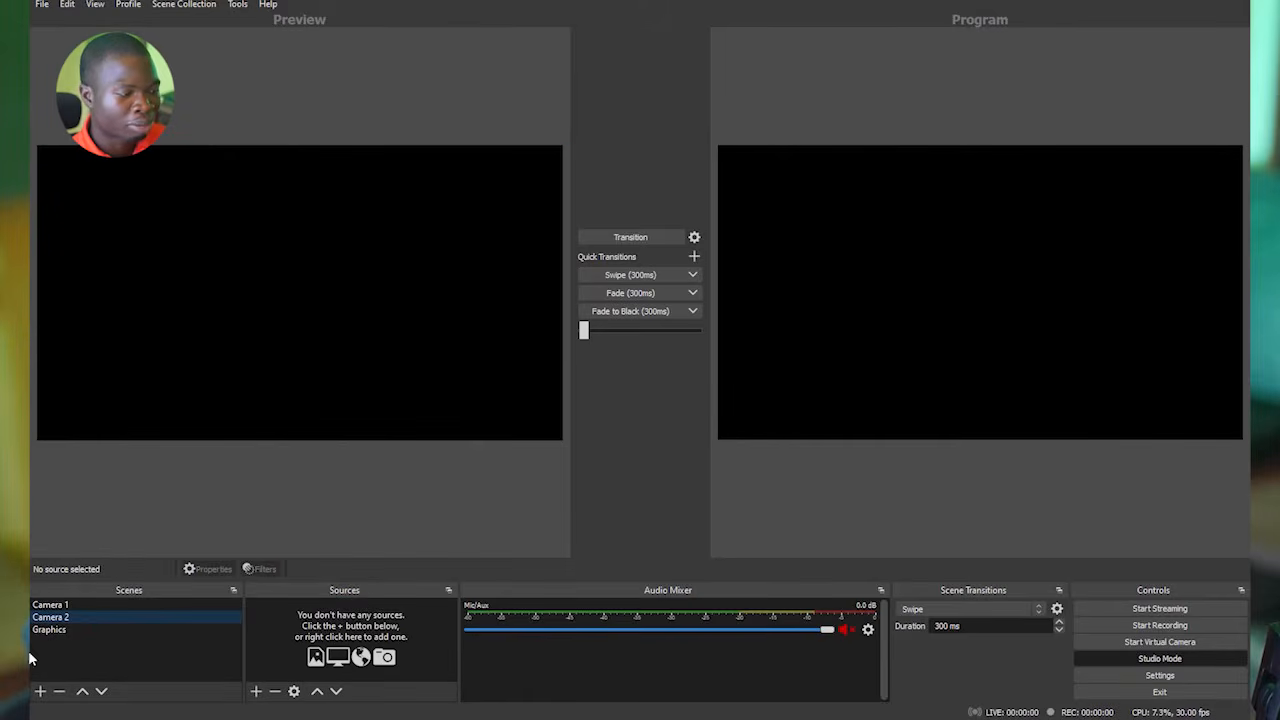
click(62, 605)
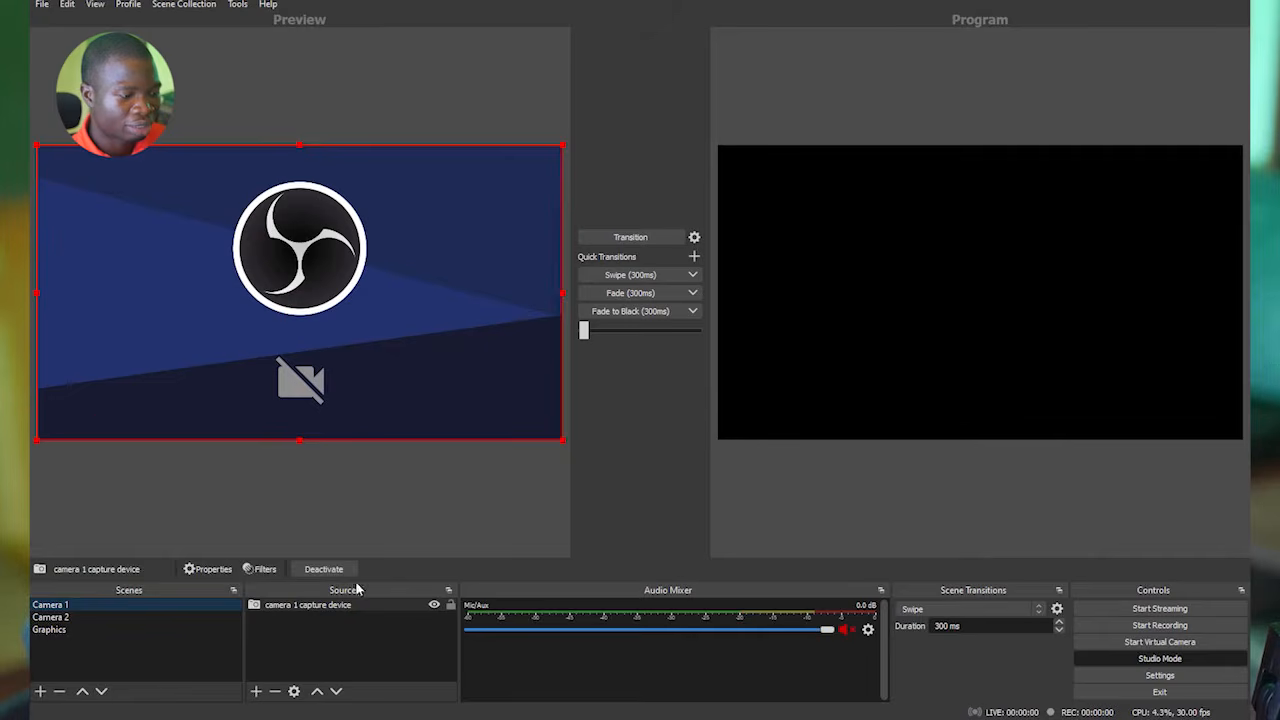
click(60, 617)
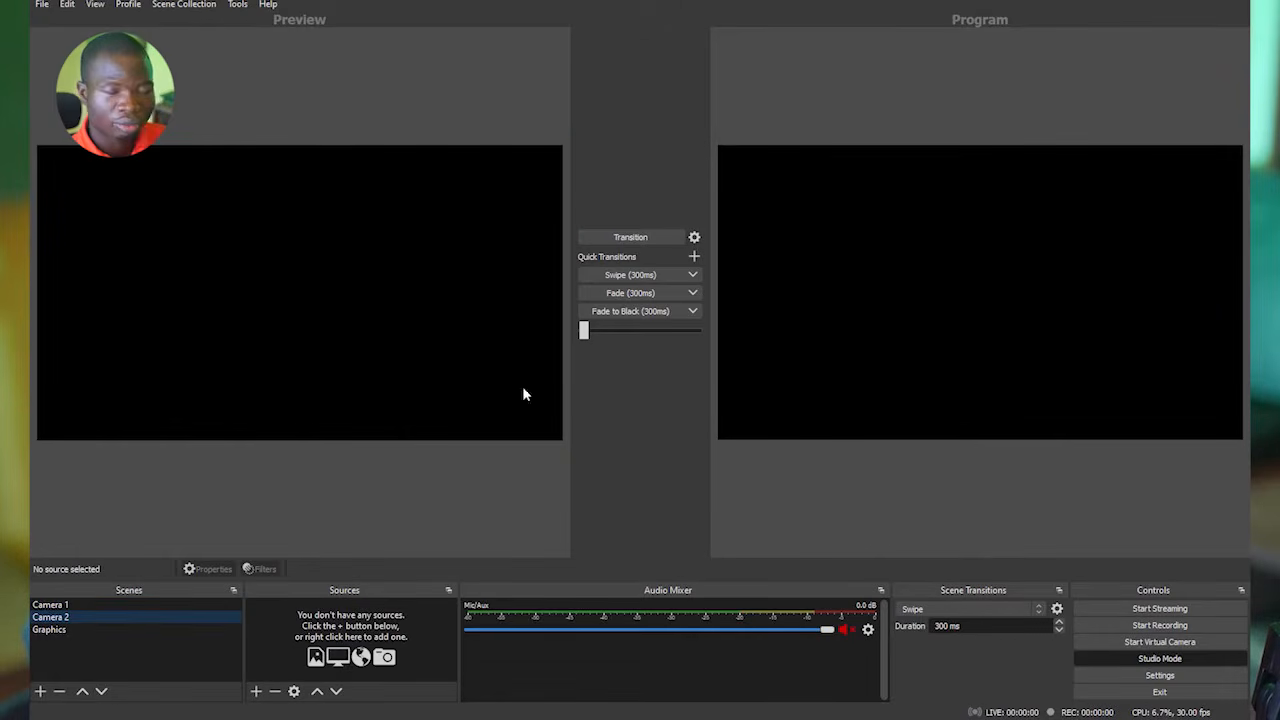
Add a new Image source named "thumbnail" to the Graphics scene.
click(50, 629)
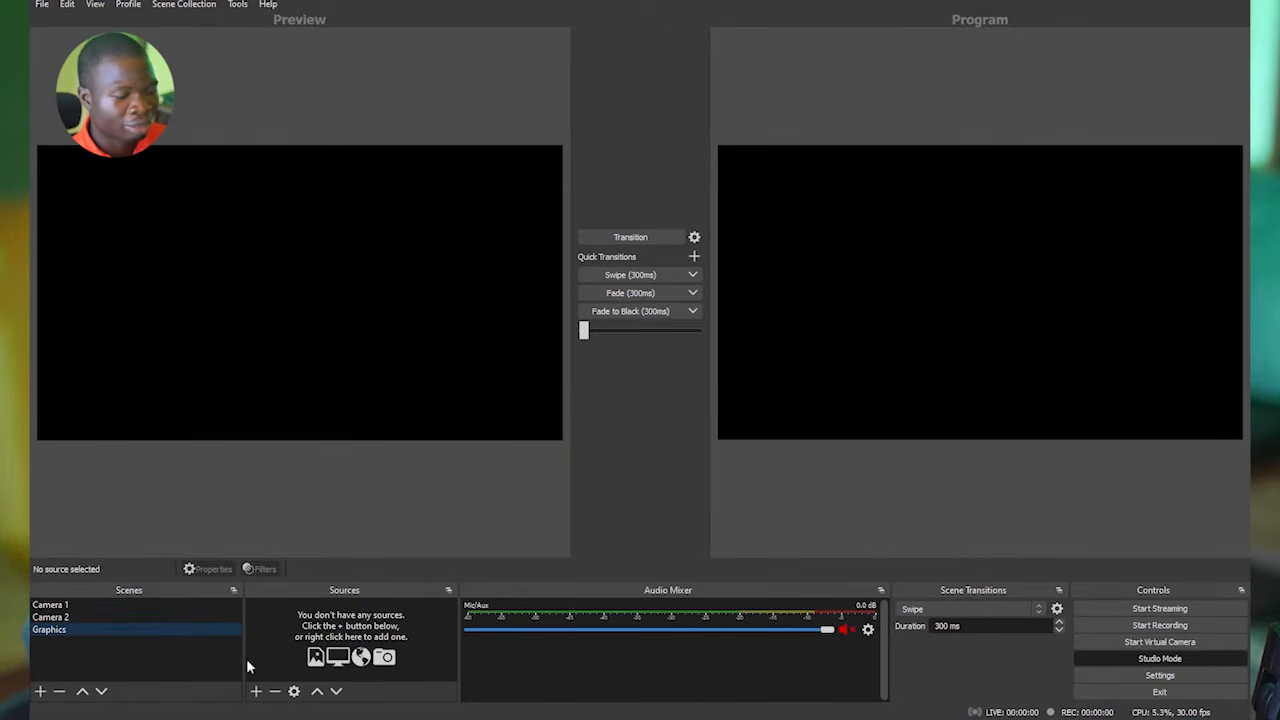
click(257, 691)
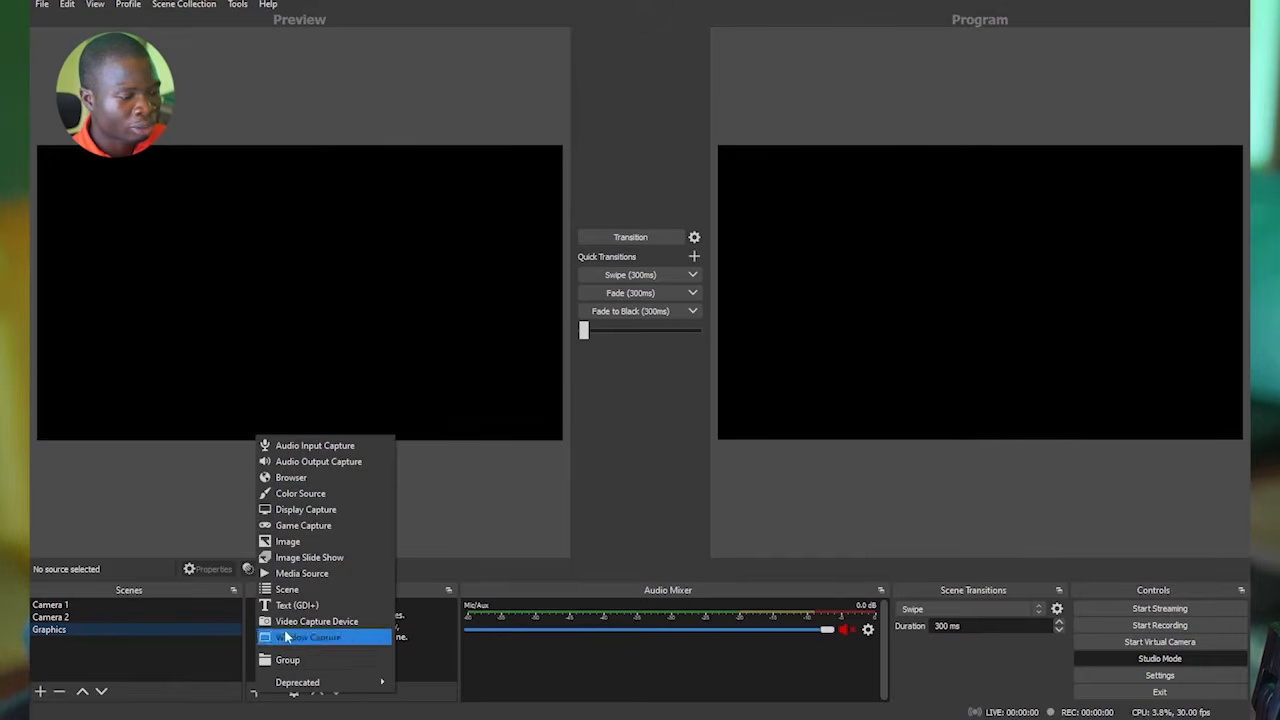
click(299, 543)
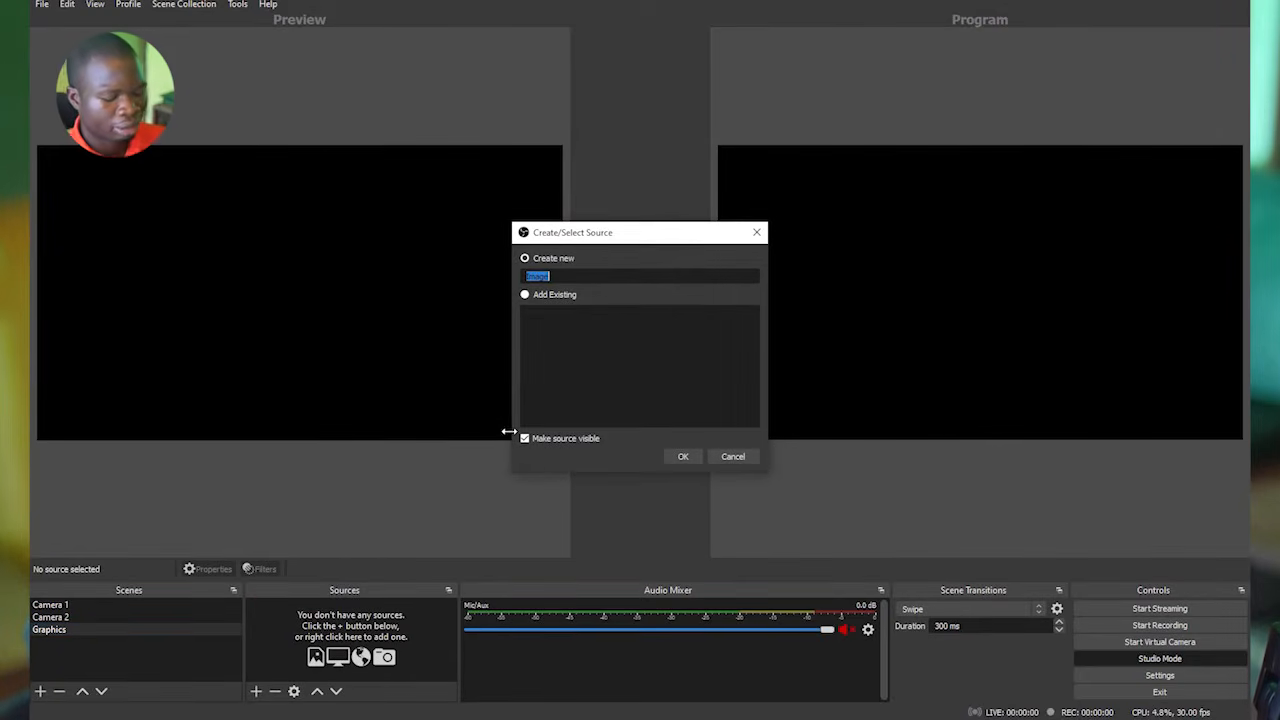
text(thumbnail)
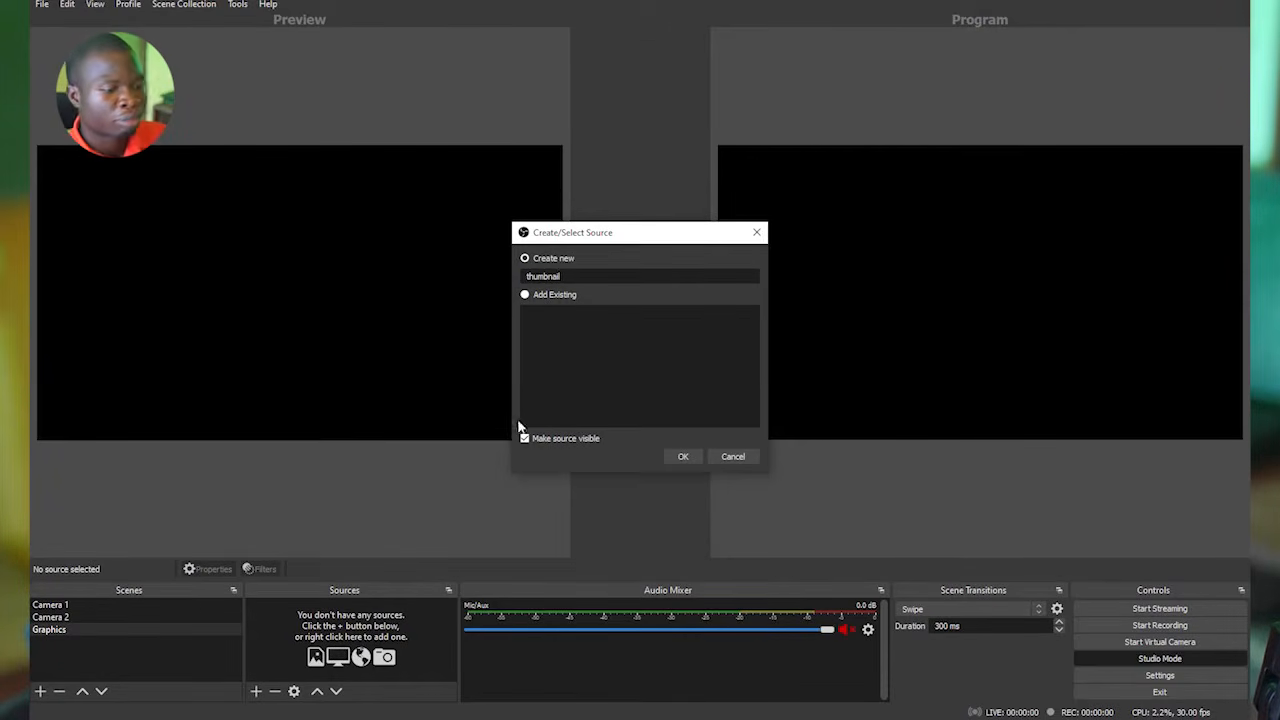
click(683, 456)
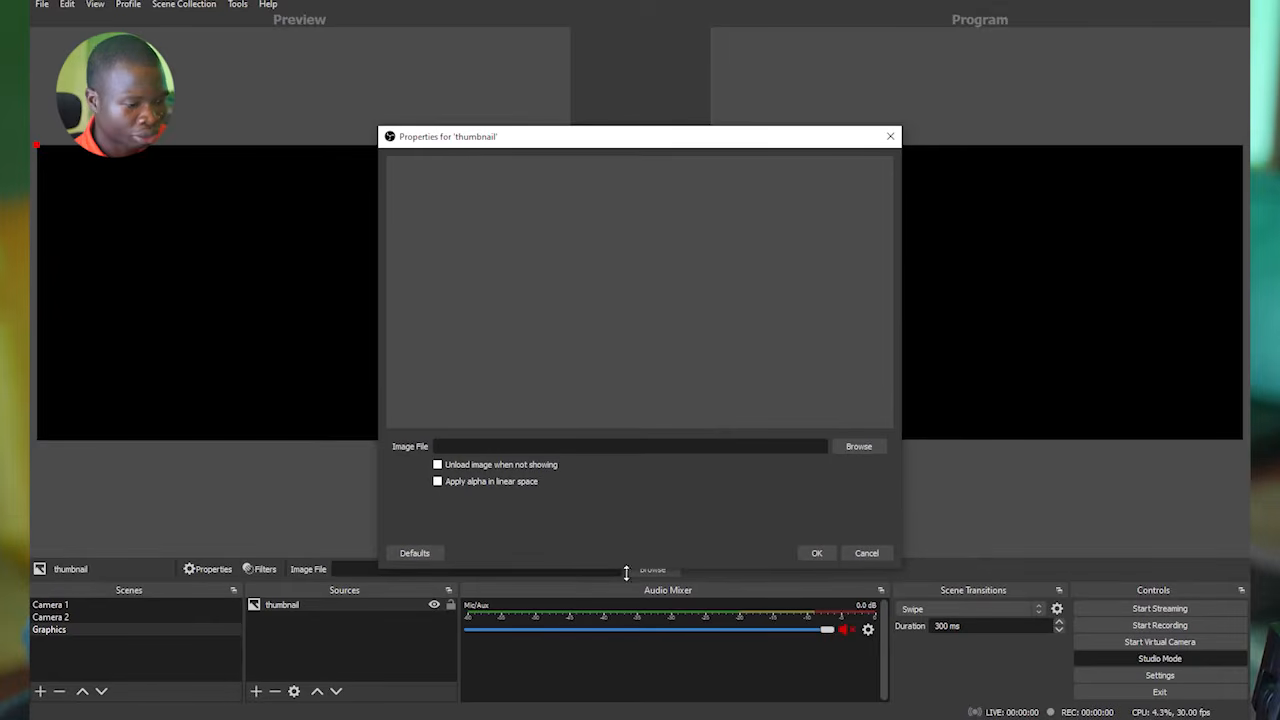
Load AHF 301.png from D:/DESIGN Projects/TREGO Projects as the thumbnail source's image file and accept its properties.
click(859, 447)
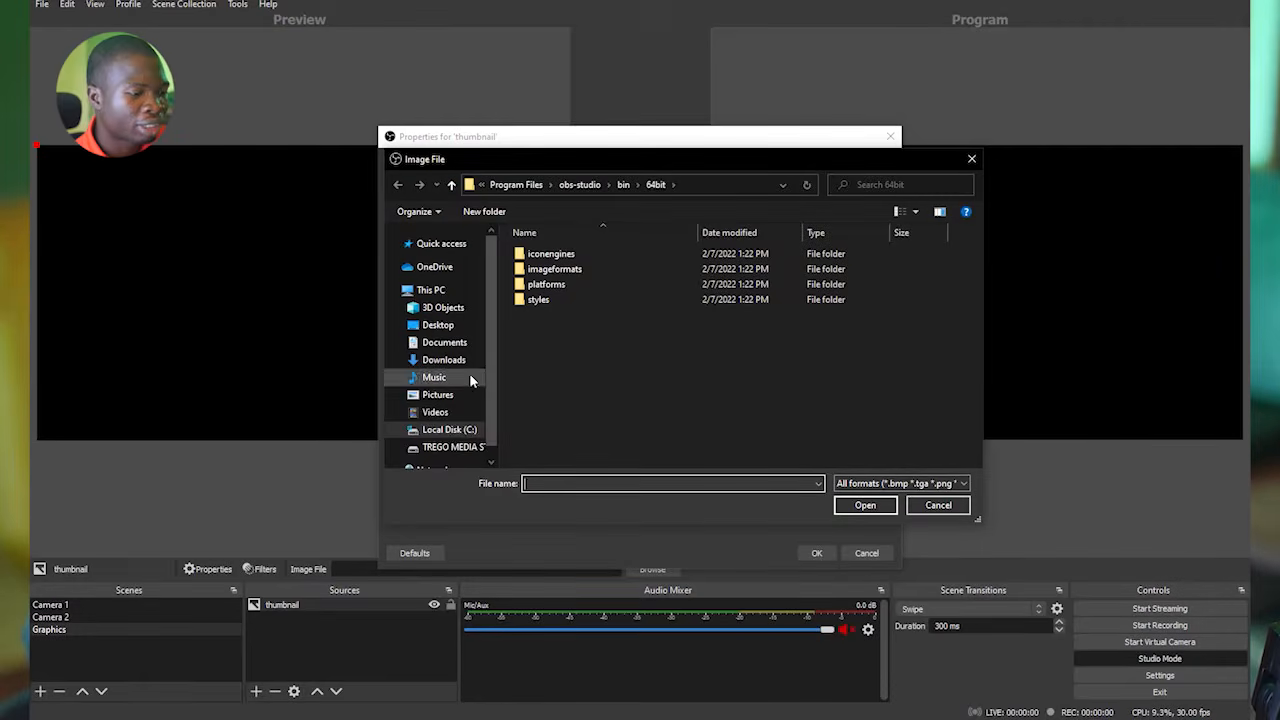
click(449, 447)
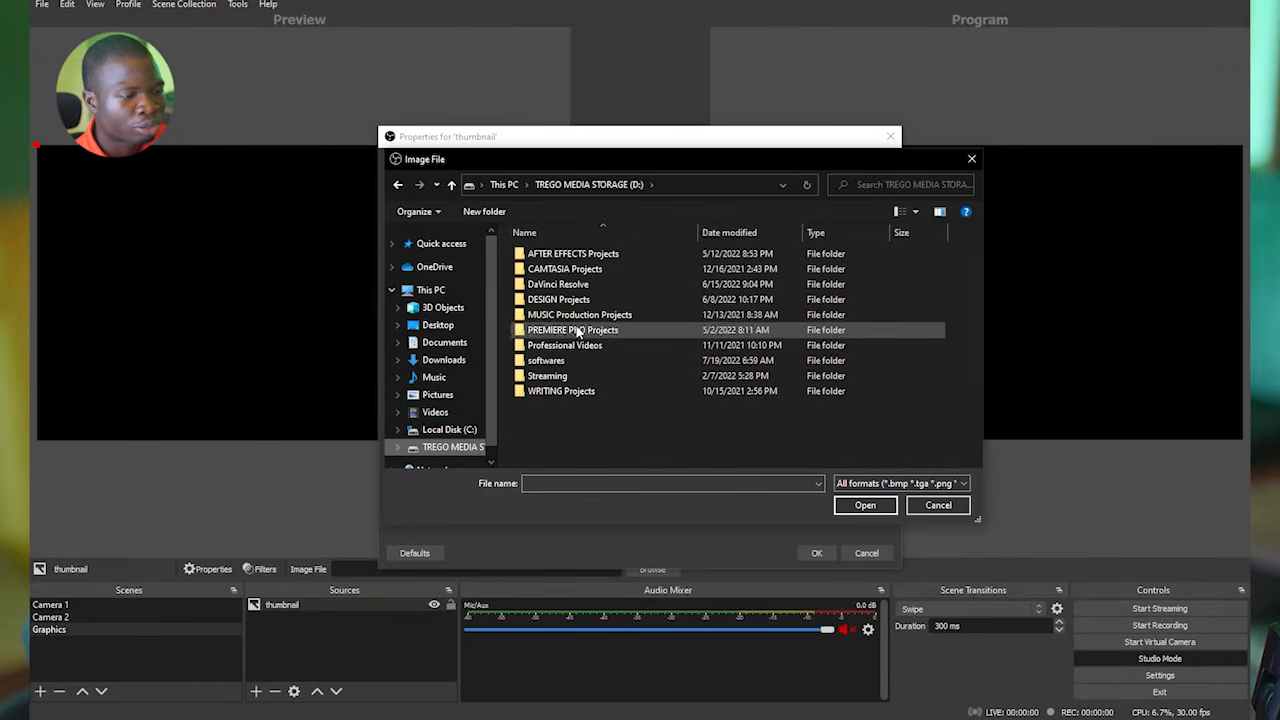
double_click(575, 299)
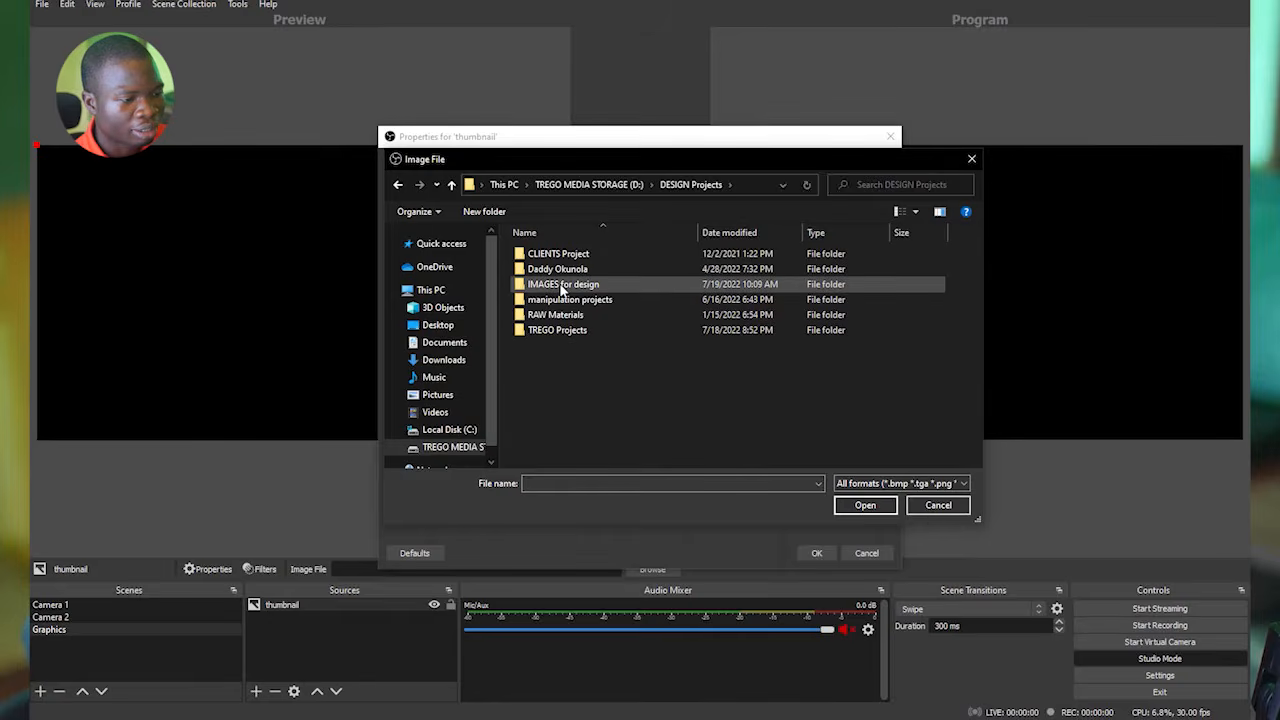
double_click(562, 284)
click(505, 185)
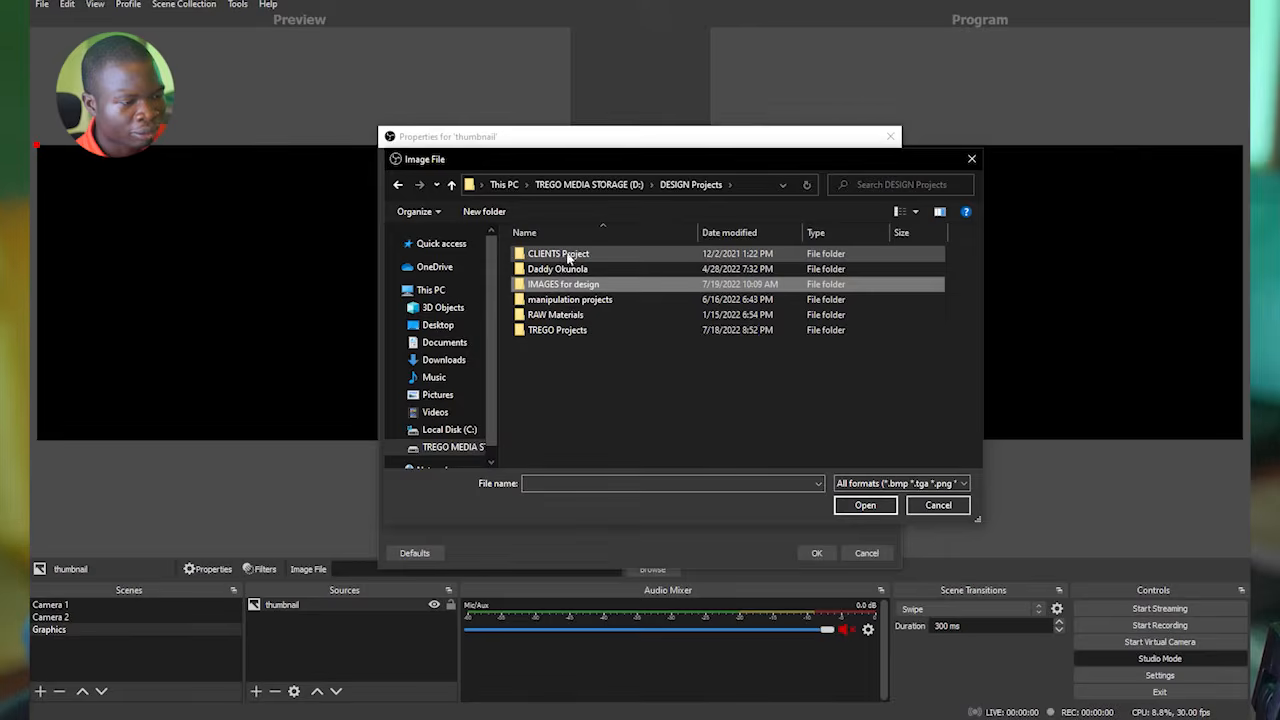
double_click(566, 330)
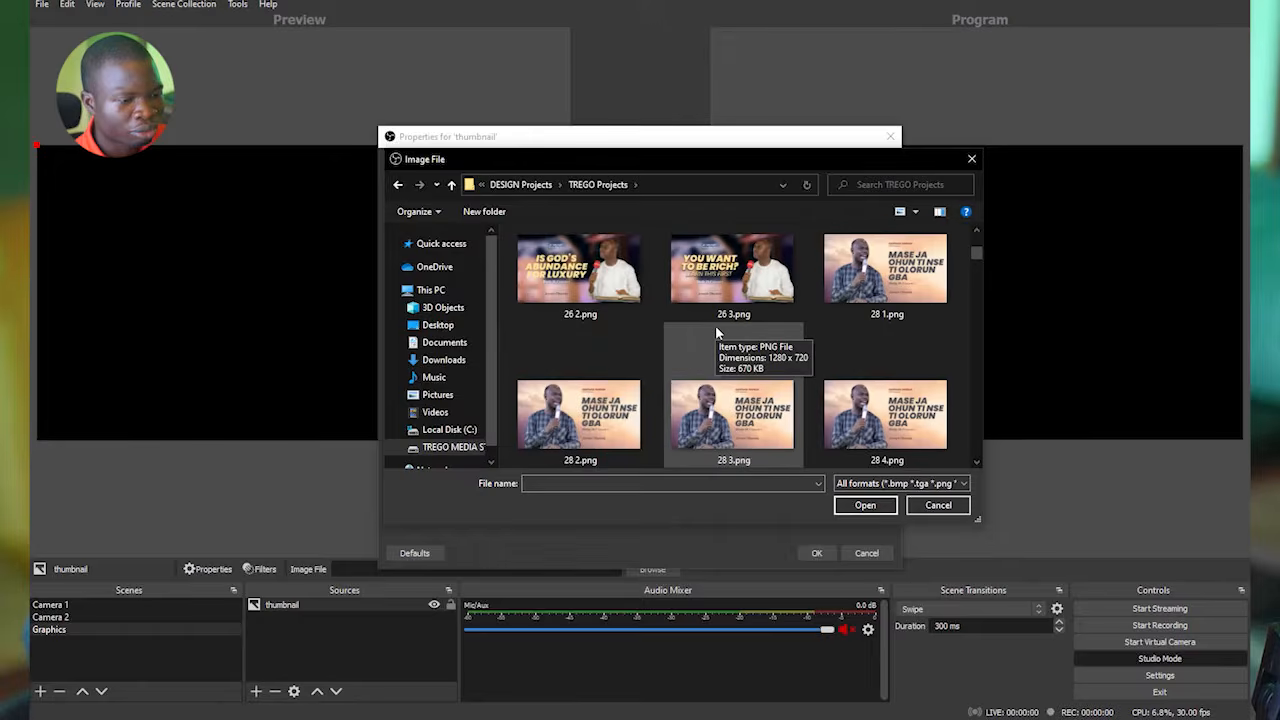
scroll(715, 330, down, 6)
scroll(722, 345, down, 3)
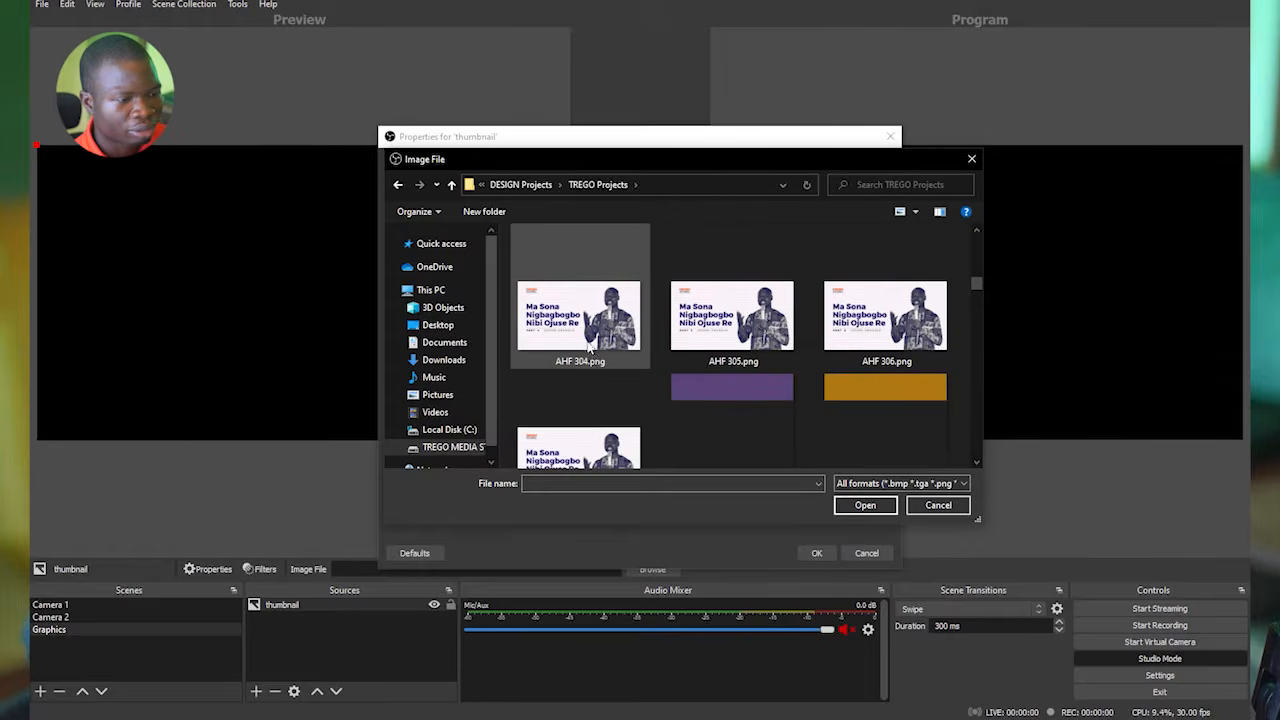
scroll(634, 343, up, 3)
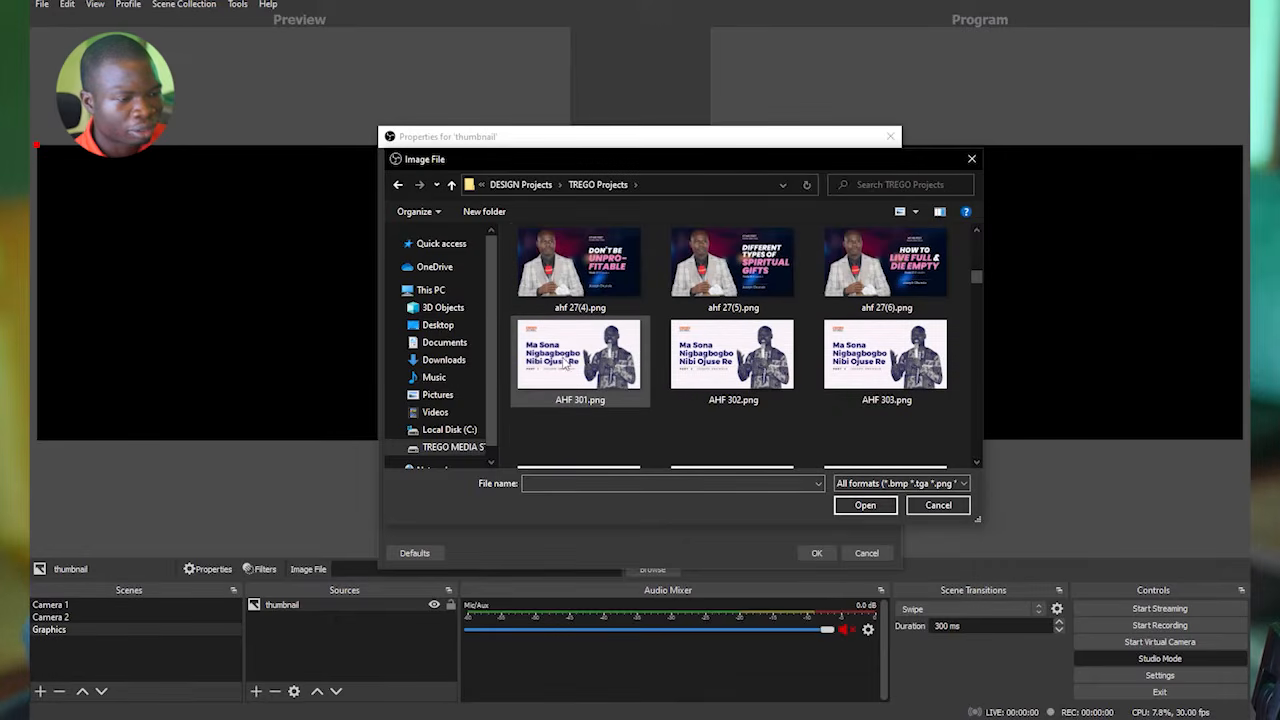
double_click(563, 365)
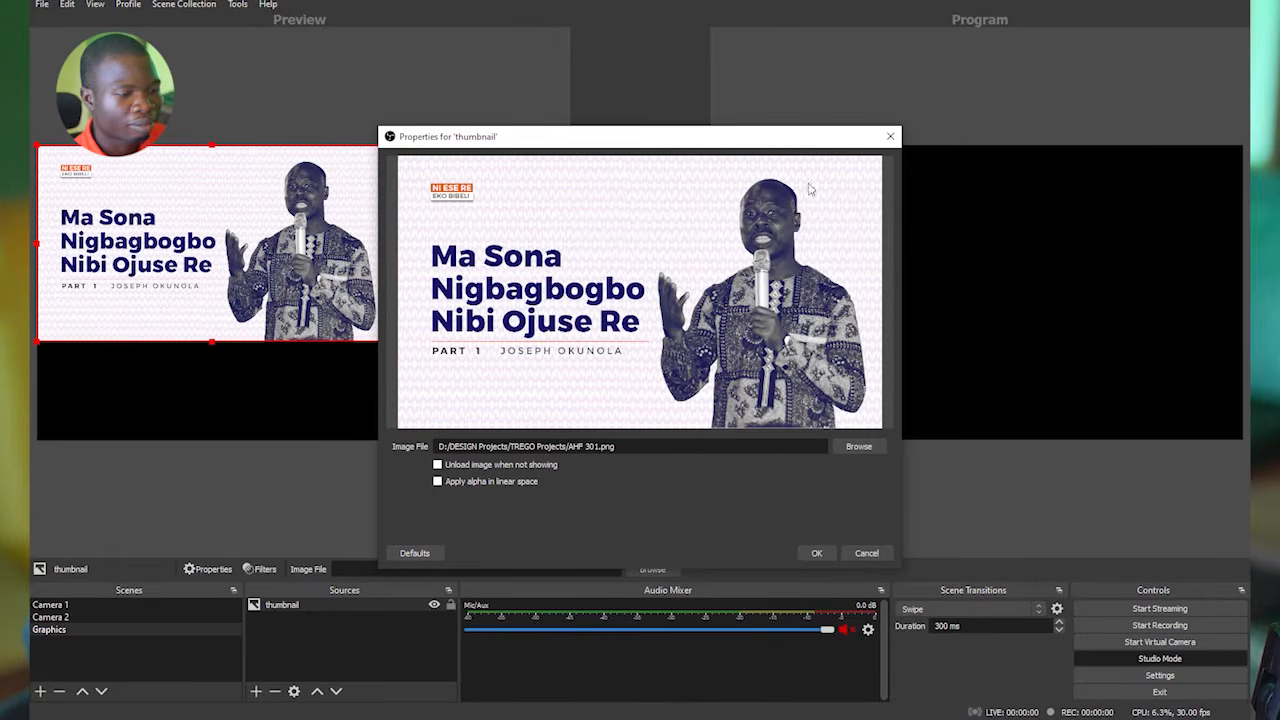
click(817, 553)
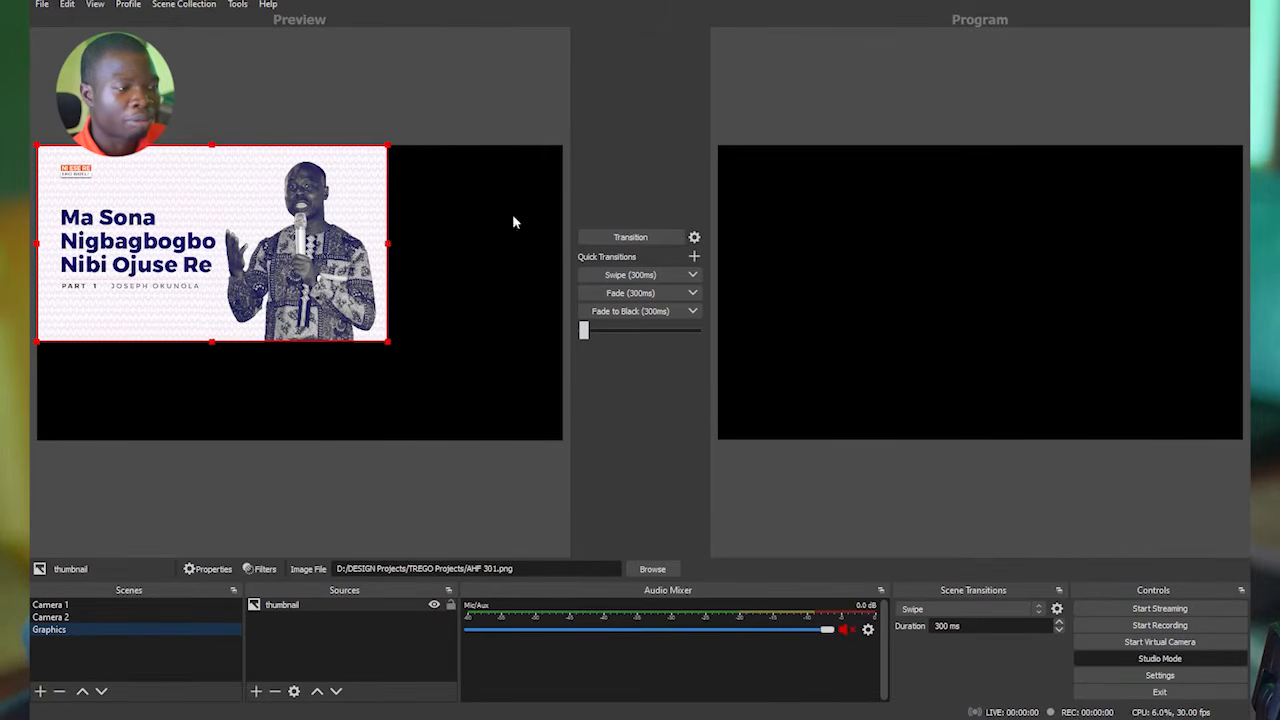
Transition the Graphics scene to the program output, and fit its thumbnail image to the screen in the preview.
click(625, 237)
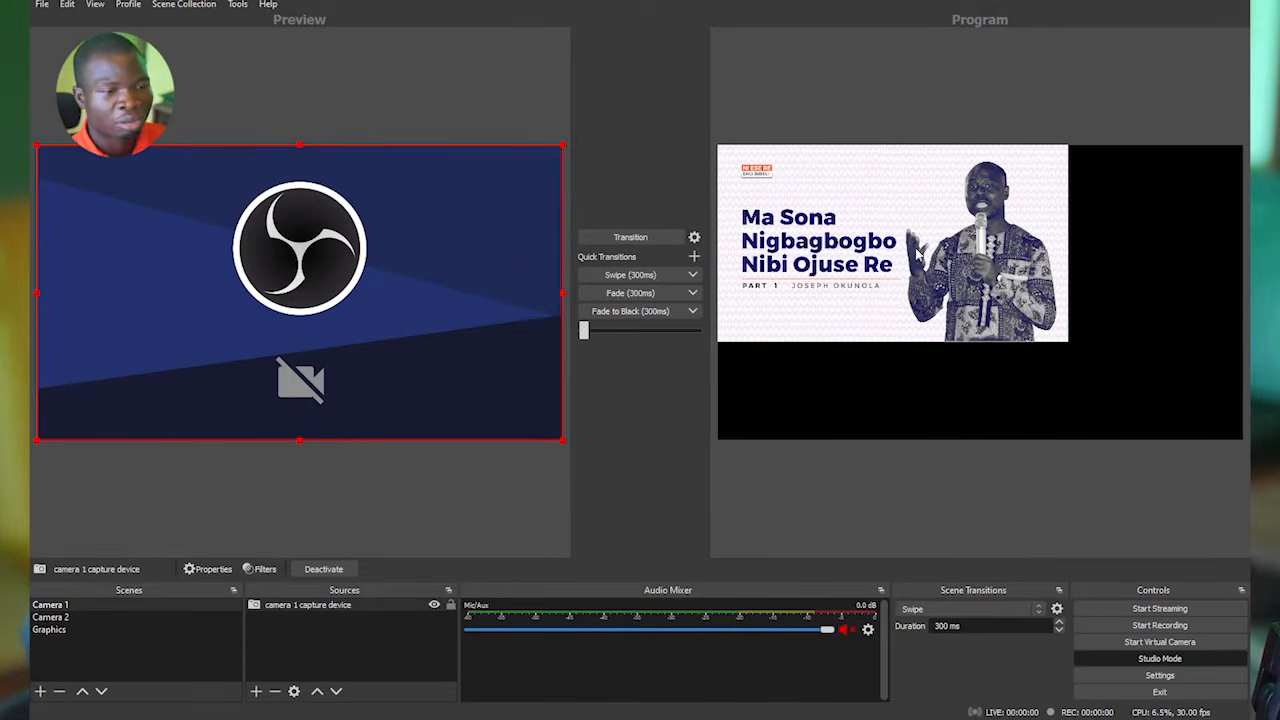
click(45, 629)
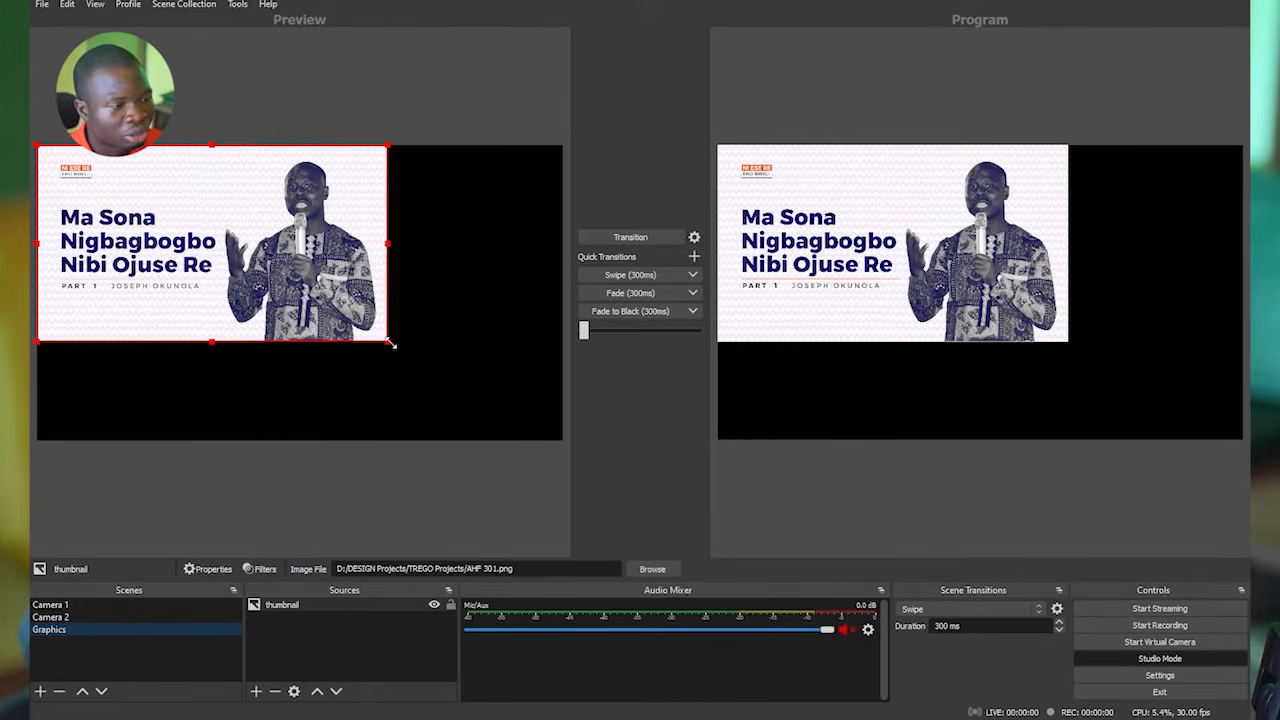
drag(390, 344, 308, 297)
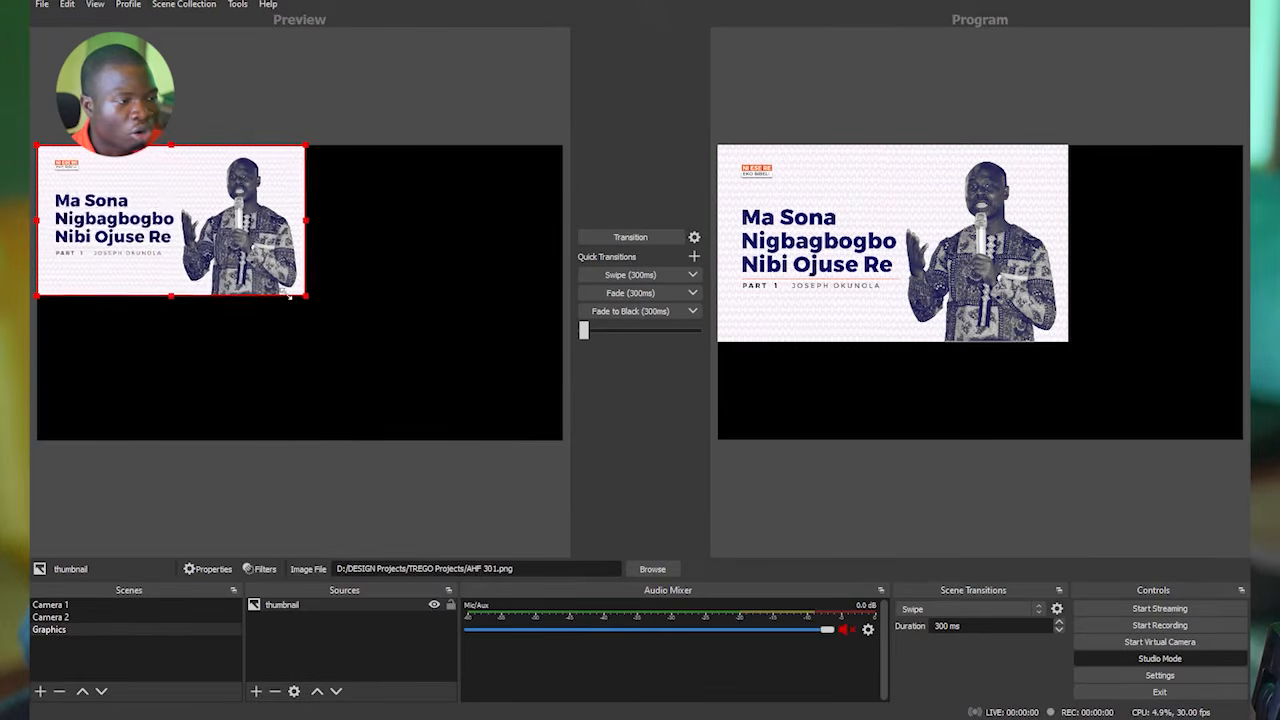
right_click(226, 250)
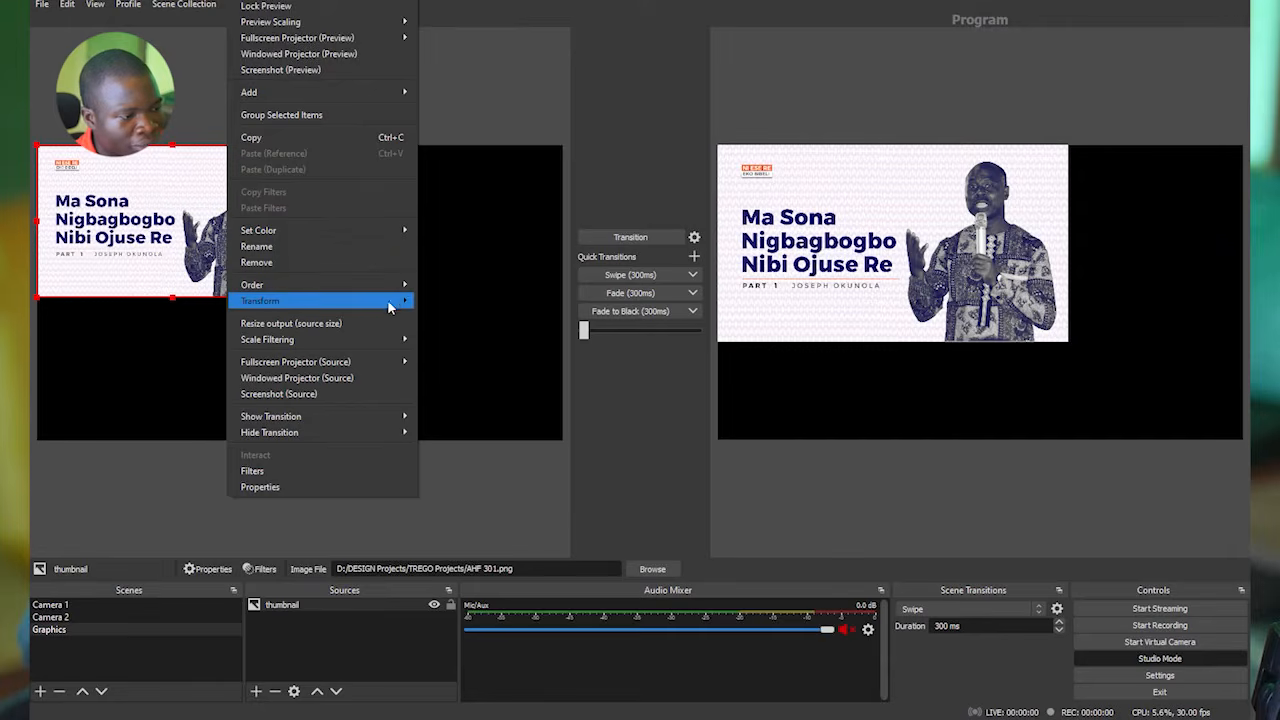
mouse_move(395, 303)
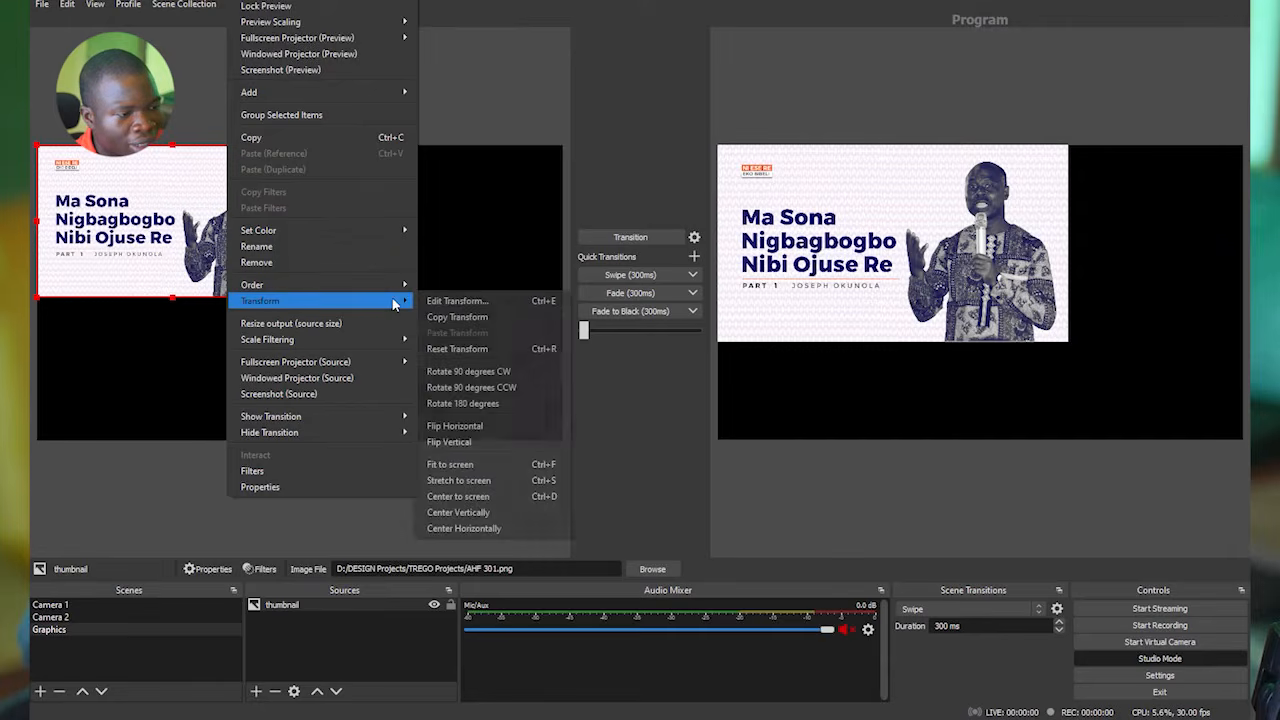
click(495, 464)
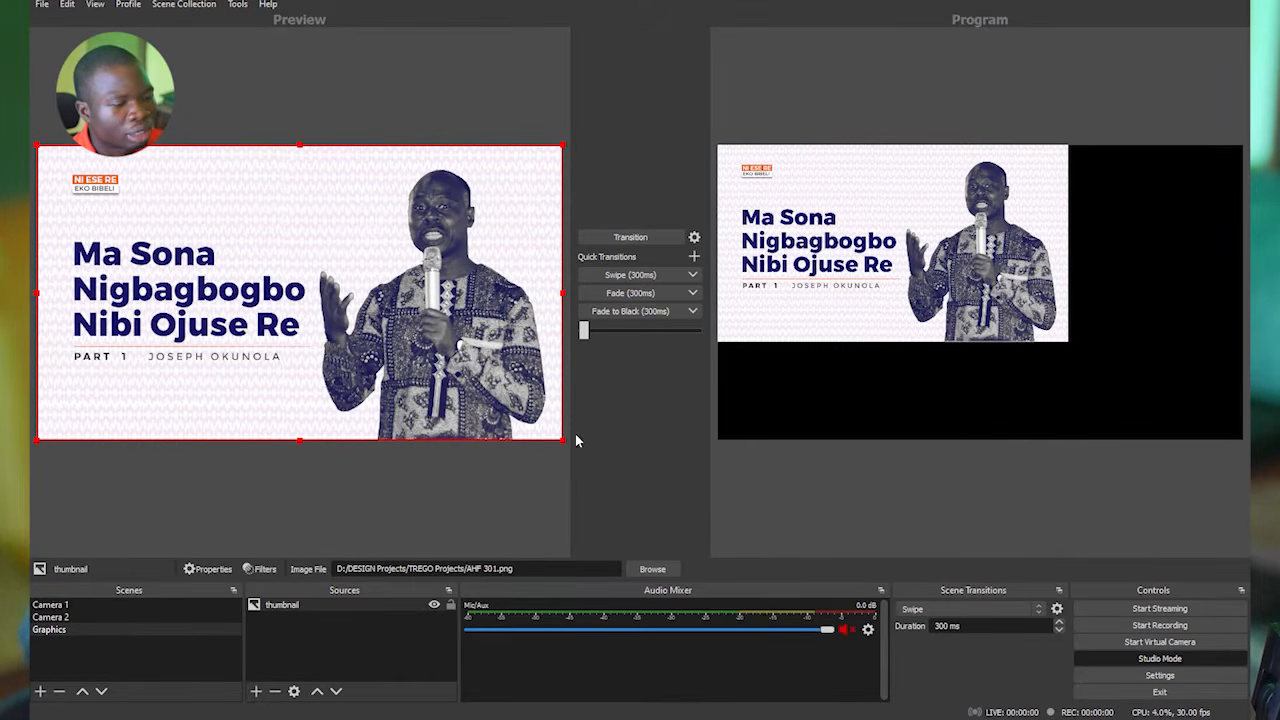
Transition the resized Graphics scene to the program output, and run another transition with the Camera 1 scene.
click(50, 630)
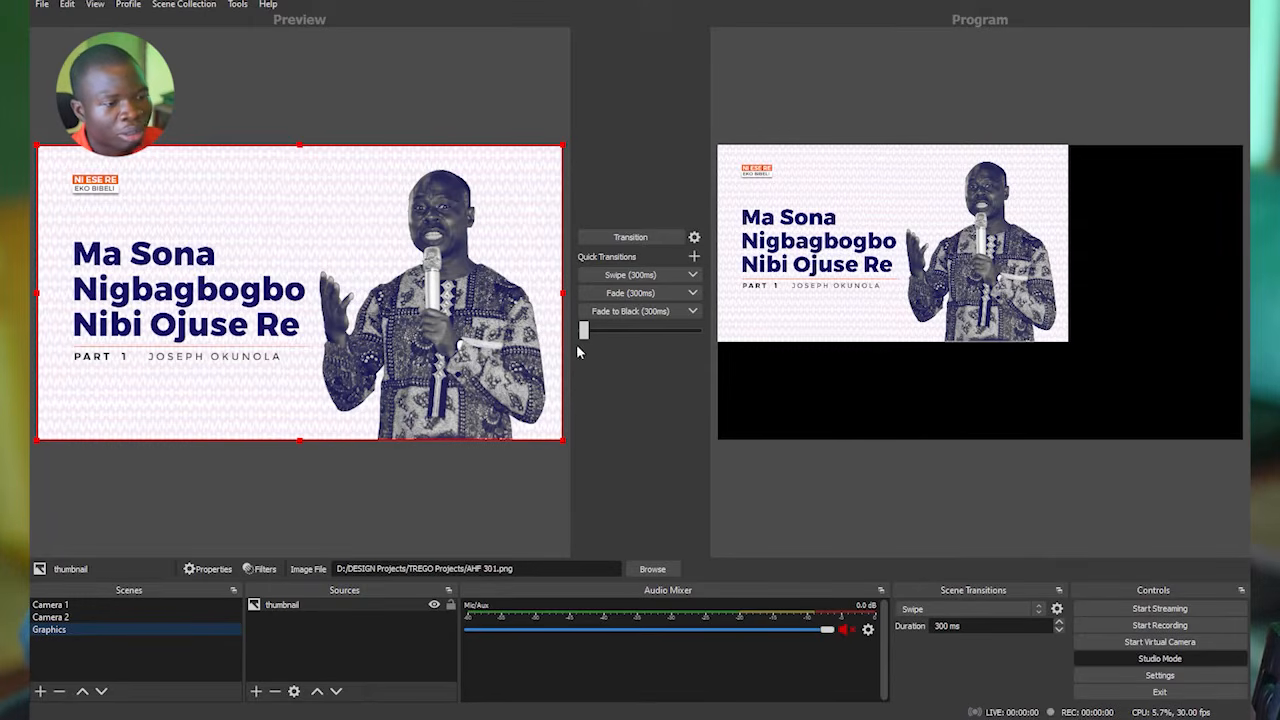
click(628, 241)
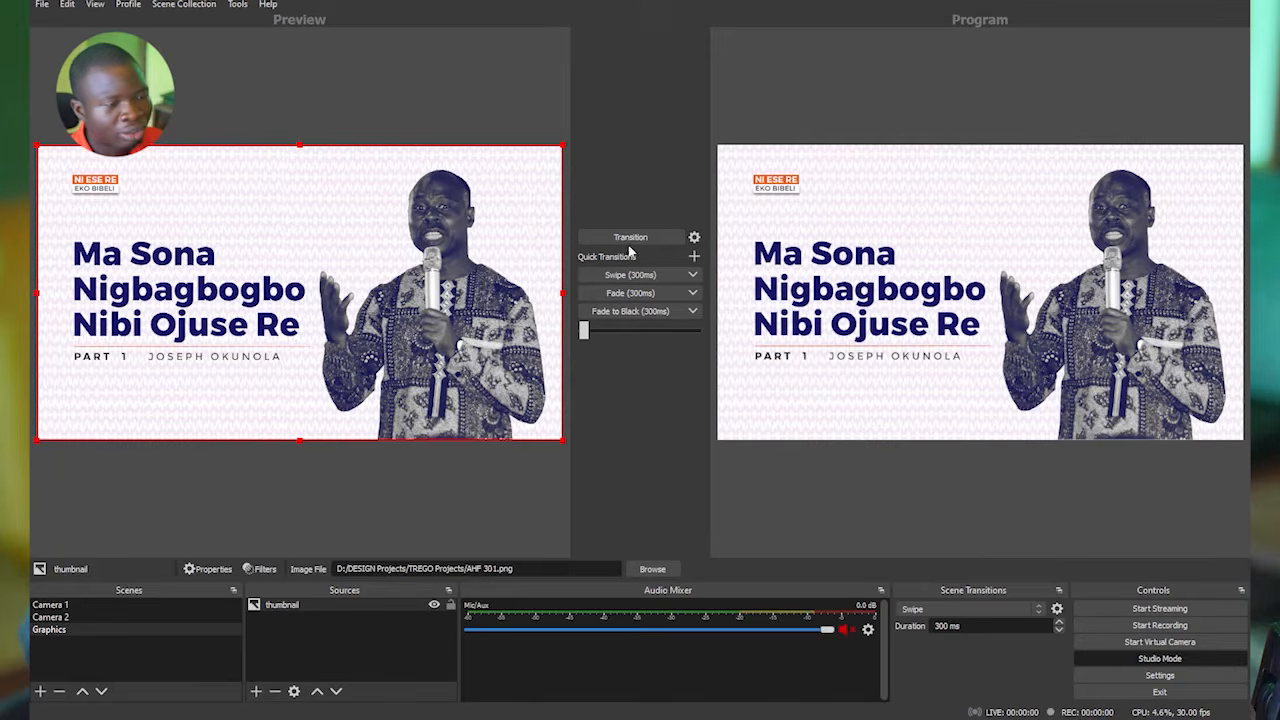
click(91, 604)
click(615, 242)
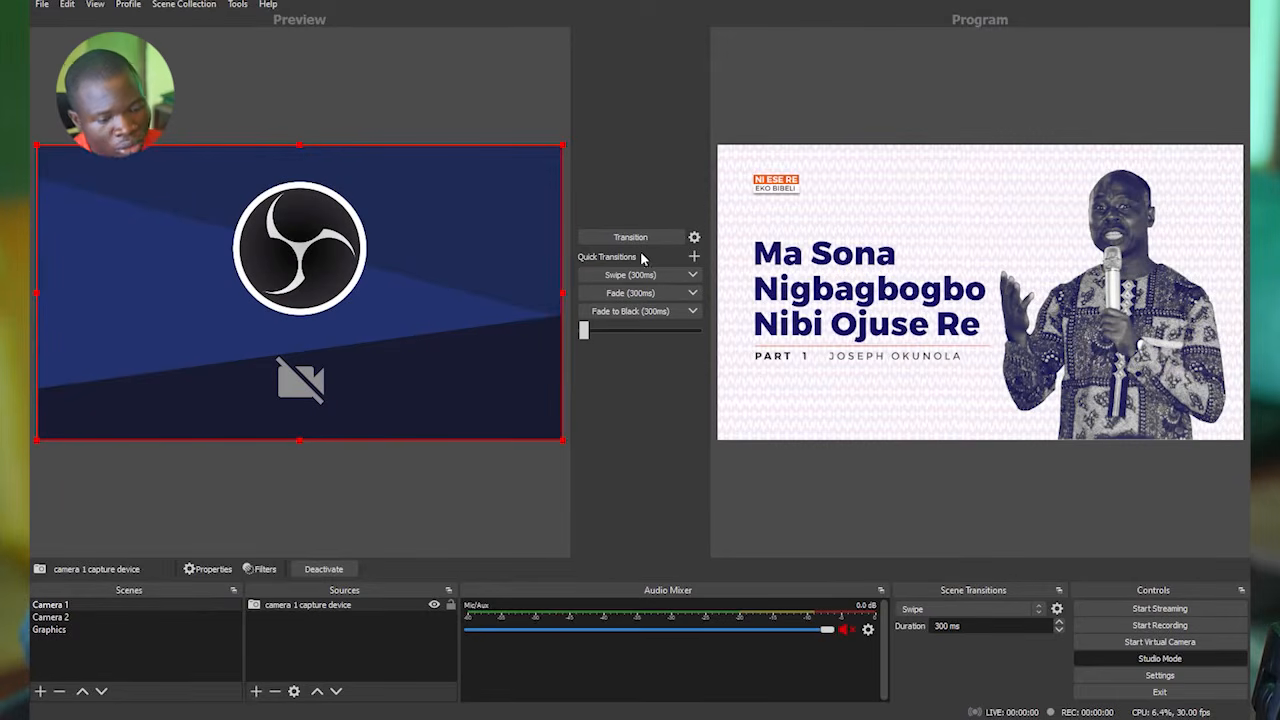
Set the scene transition to Fade and try it by swapping Camera 1 and Graphics between preview and program.
click(947, 610)
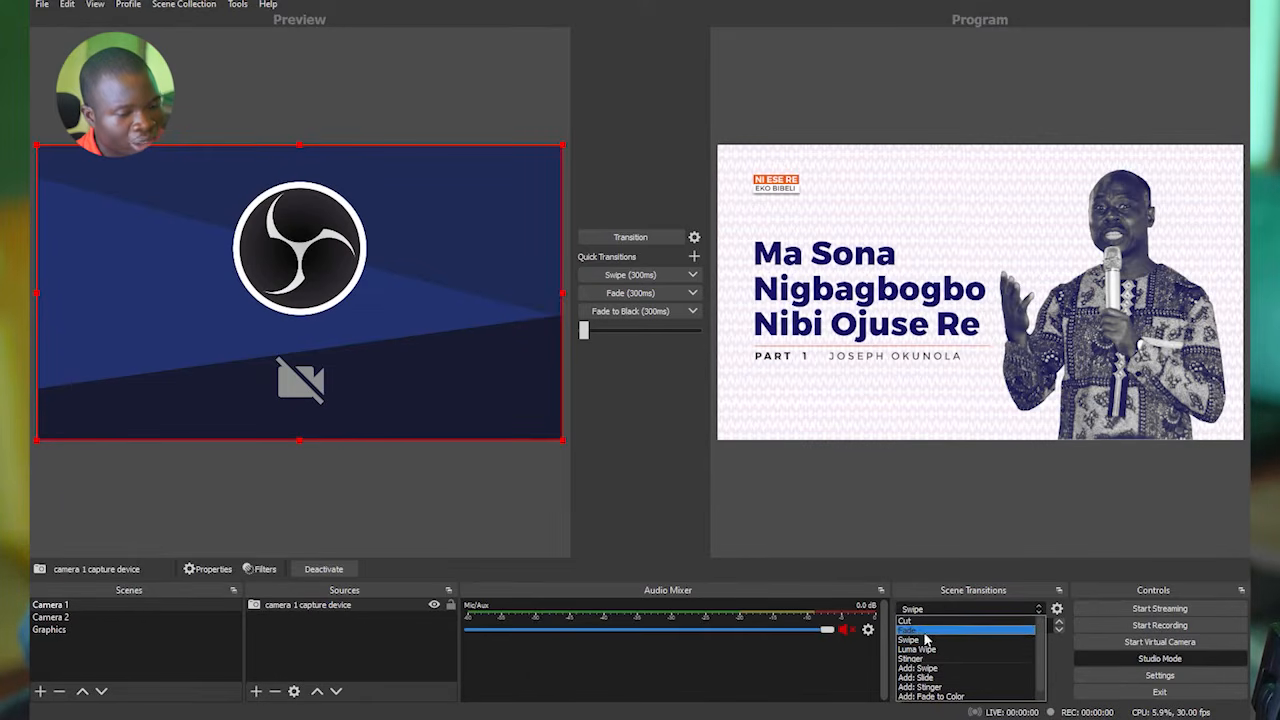
click(925, 633)
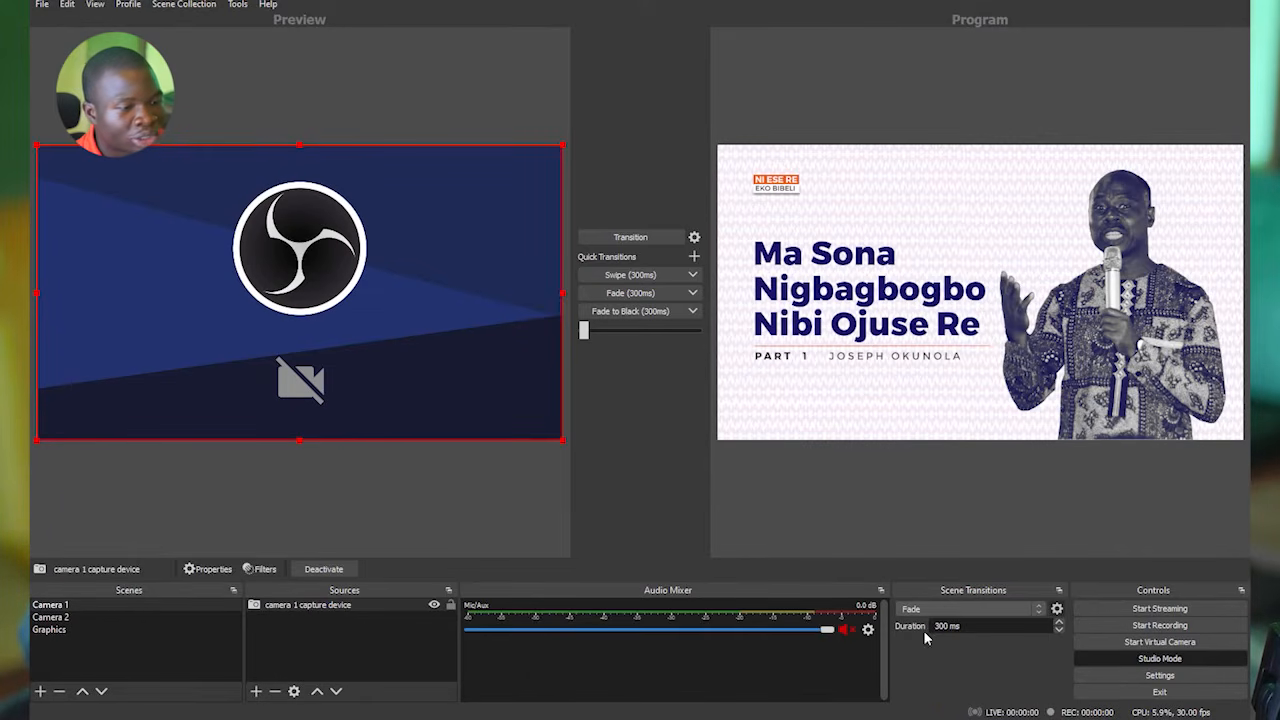
click(630, 240)
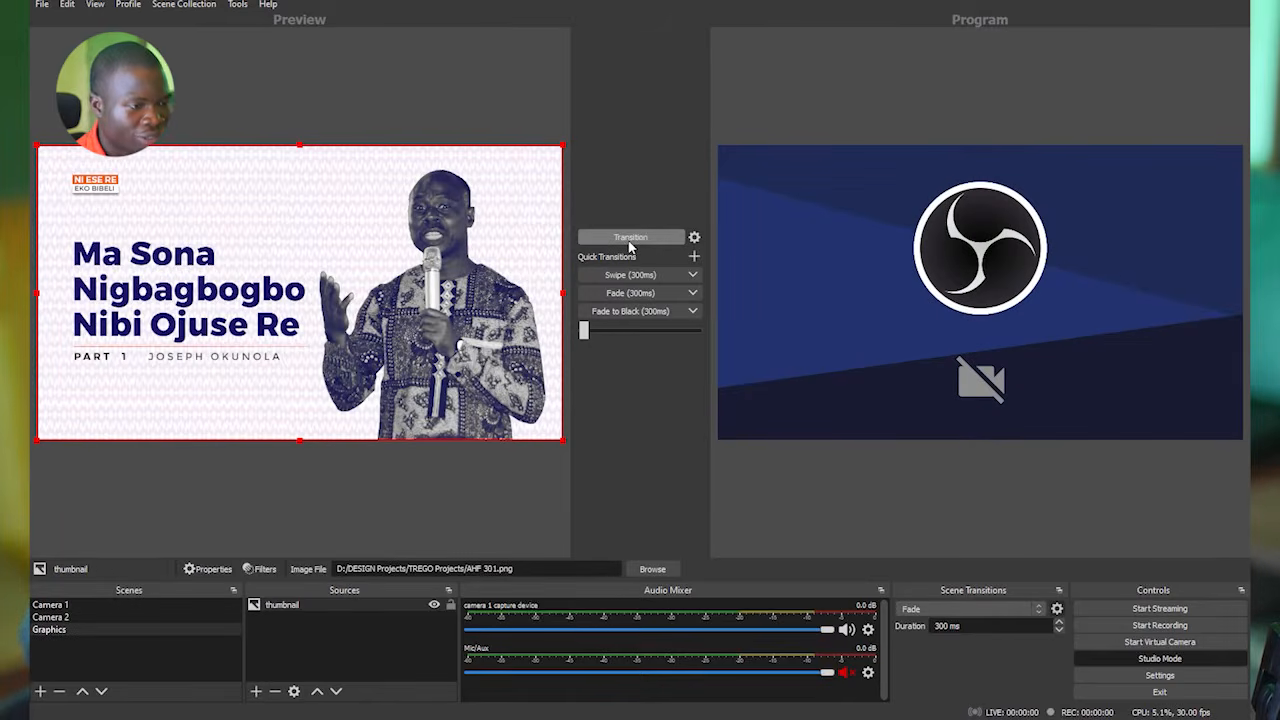
click(630, 240)
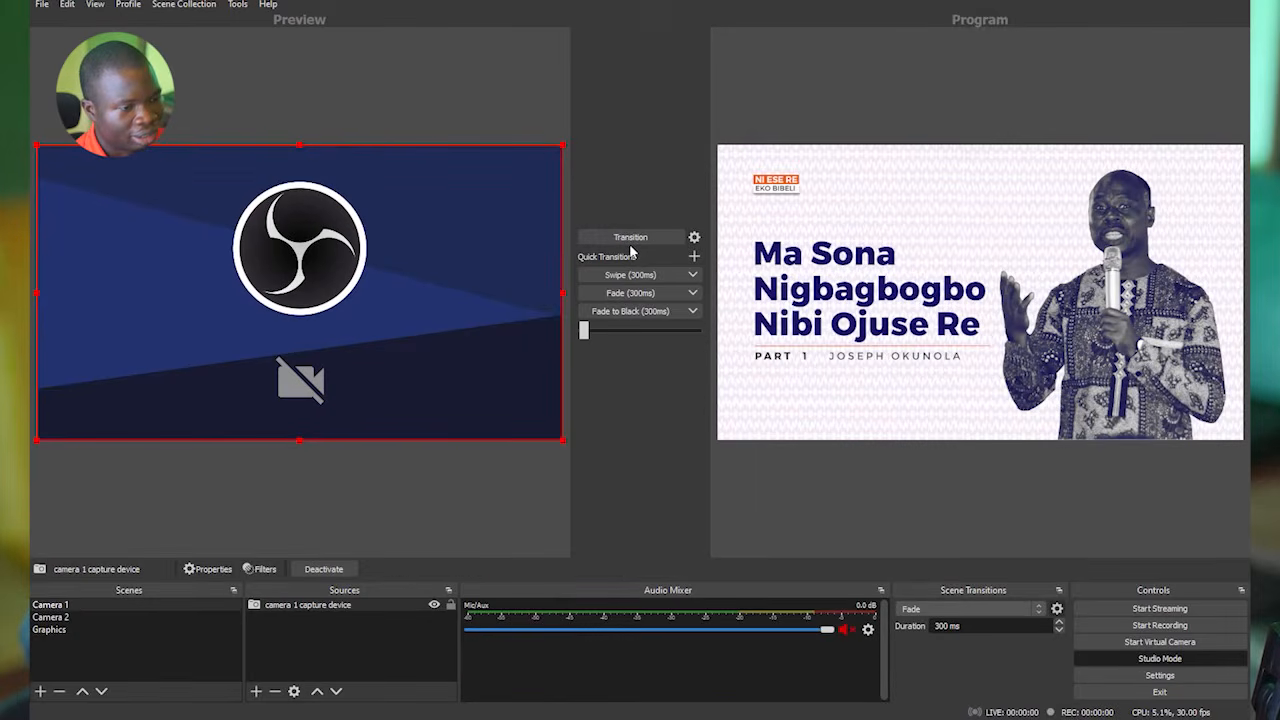
Run the 300 ms Swipe quick transition repeatedly to swap the Camera 1 and Graphics scenes between preview and program.
click(629, 275)
click(629, 275)
click(629, 276)
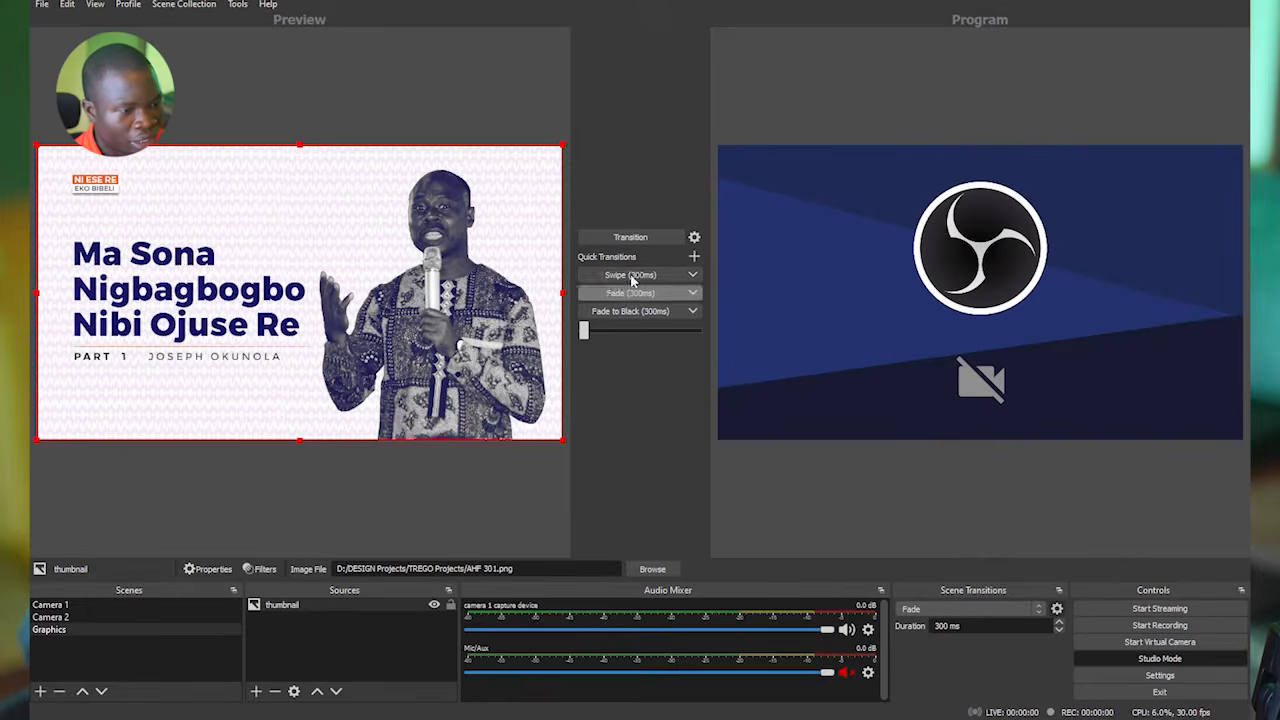
click(631, 280)
click(665, 279)
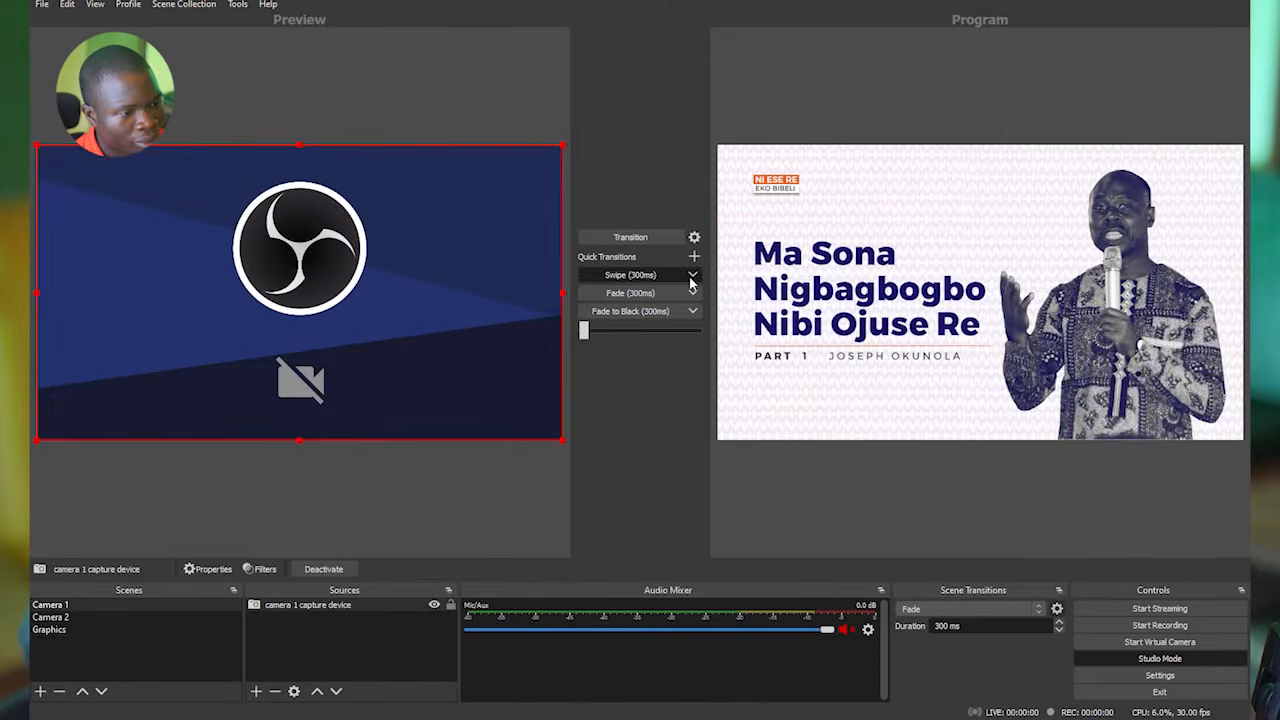
Look over the Swipe quick transition's options without changing them, and transition the Graphics scene to the program output.
click(693, 276)
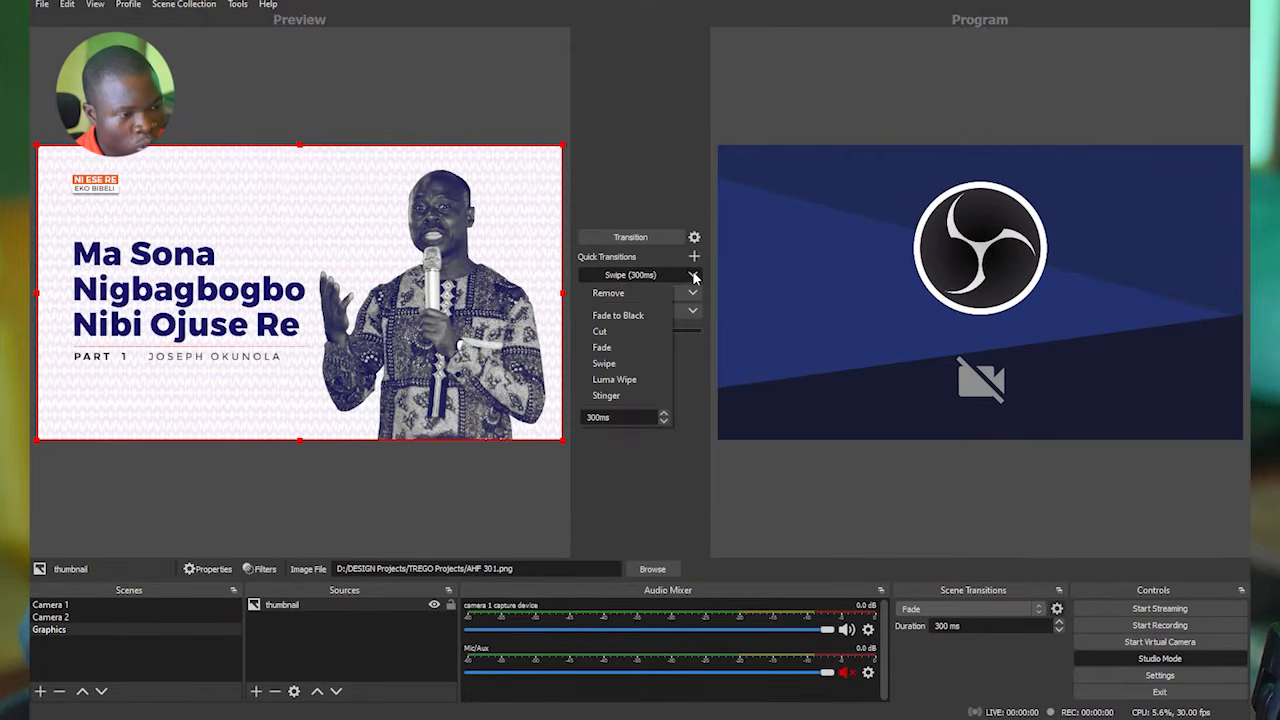
click(693, 277)
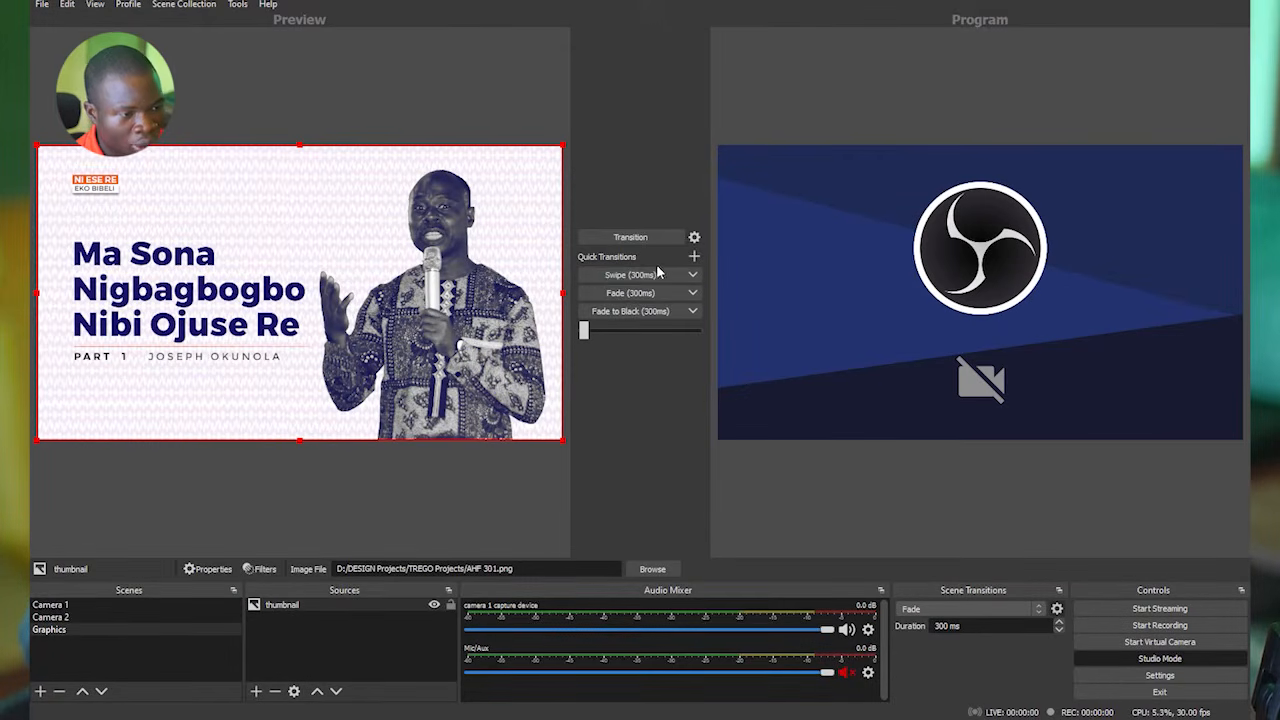
click(694, 276)
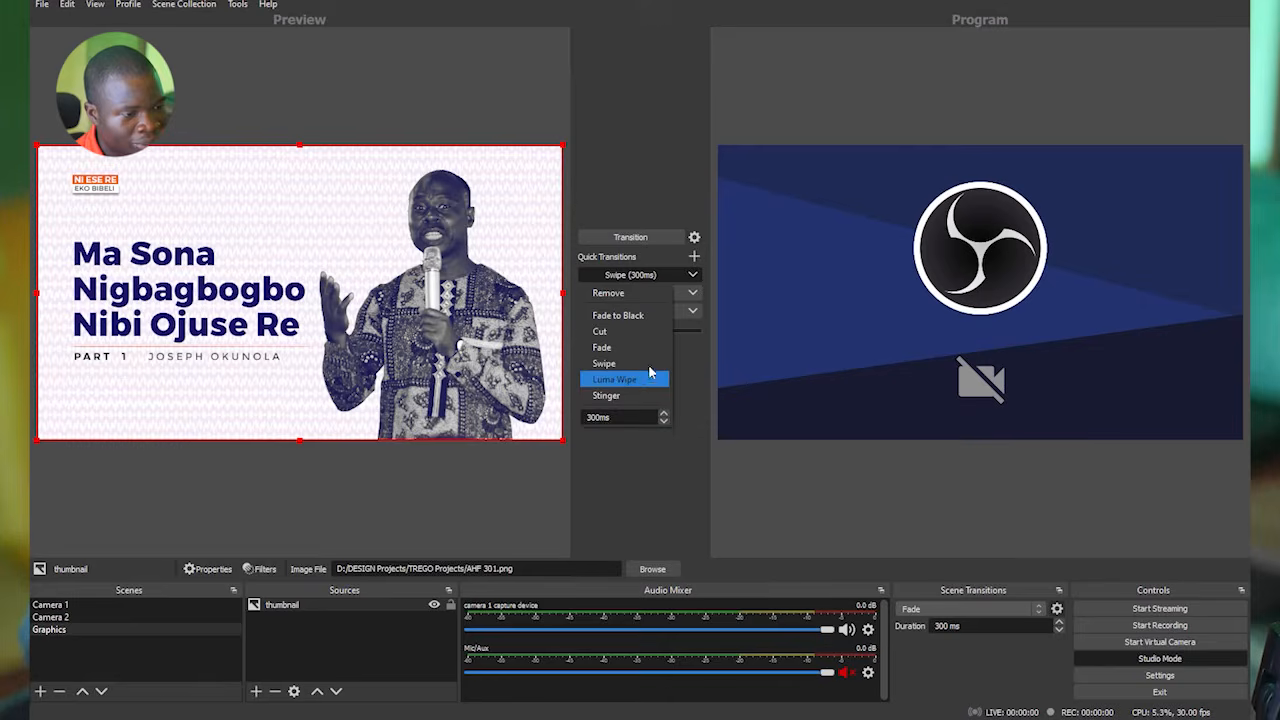
click(692, 279)
click(627, 237)
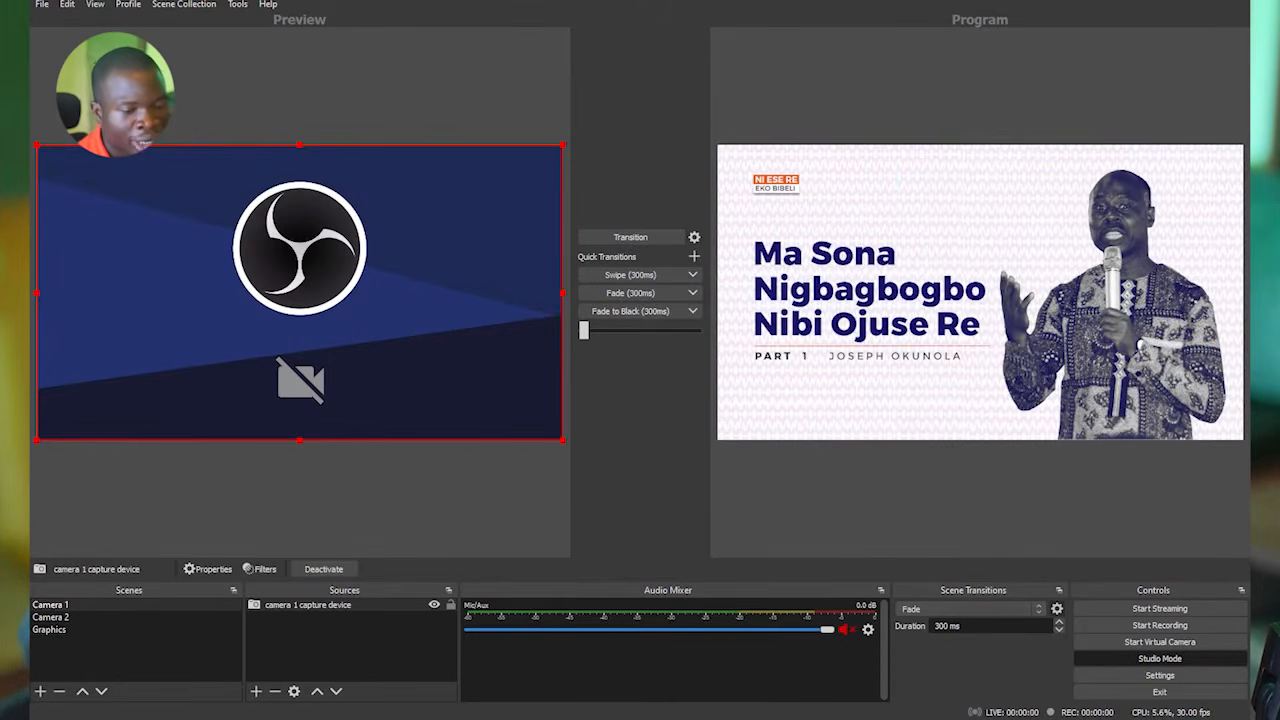
Look through the available scene transitions and set the scene transition to Cut.
click(974, 607)
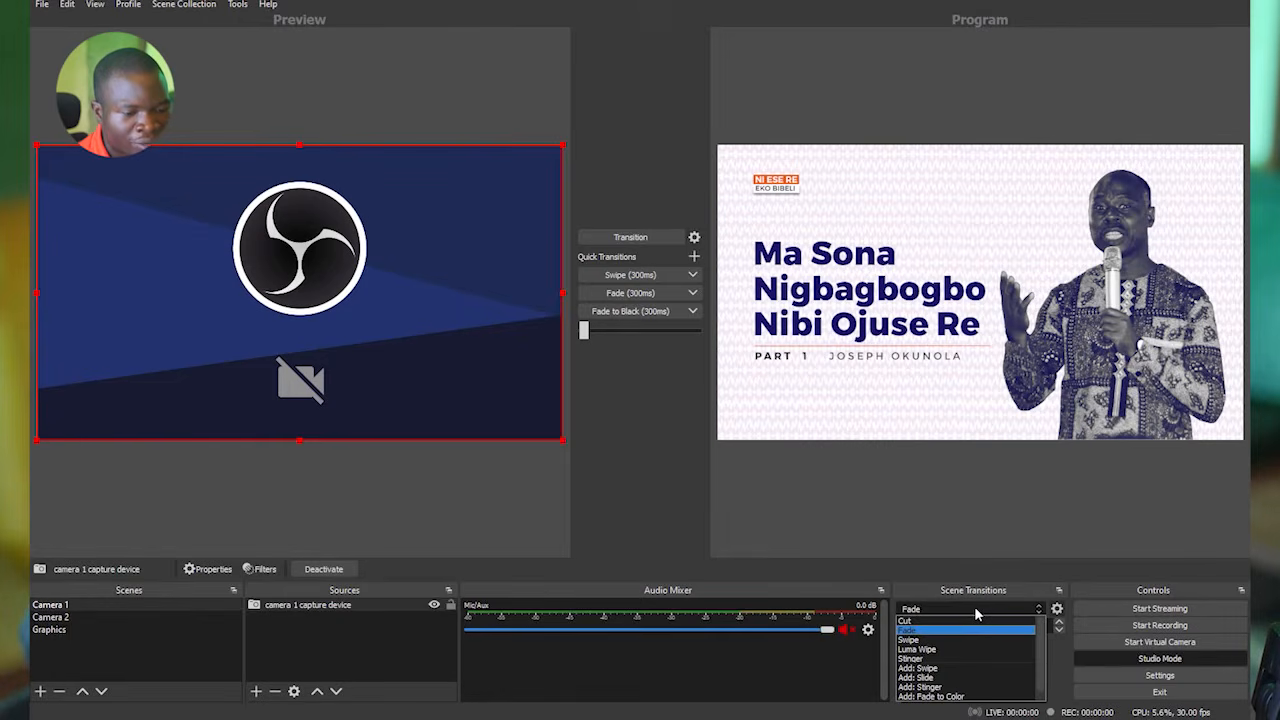
scroll(985, 640, down, 1)
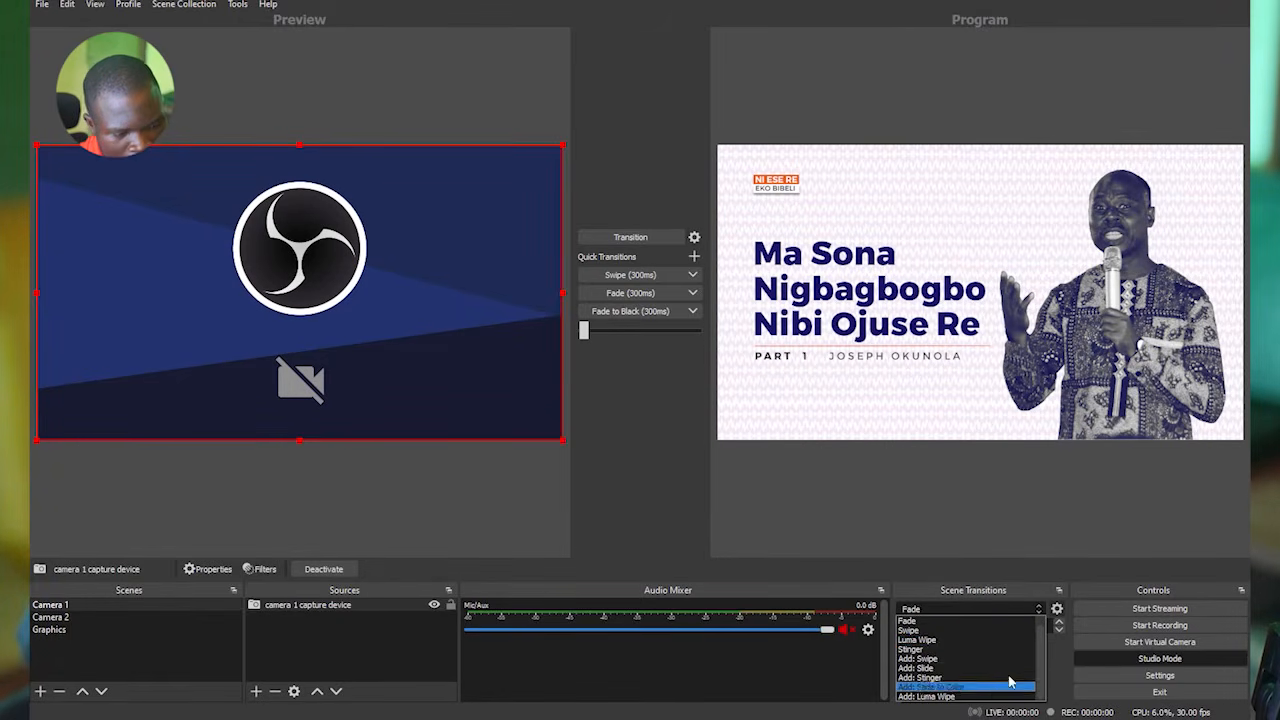
scroll(984, 662, up, 1)
click(954, 621)
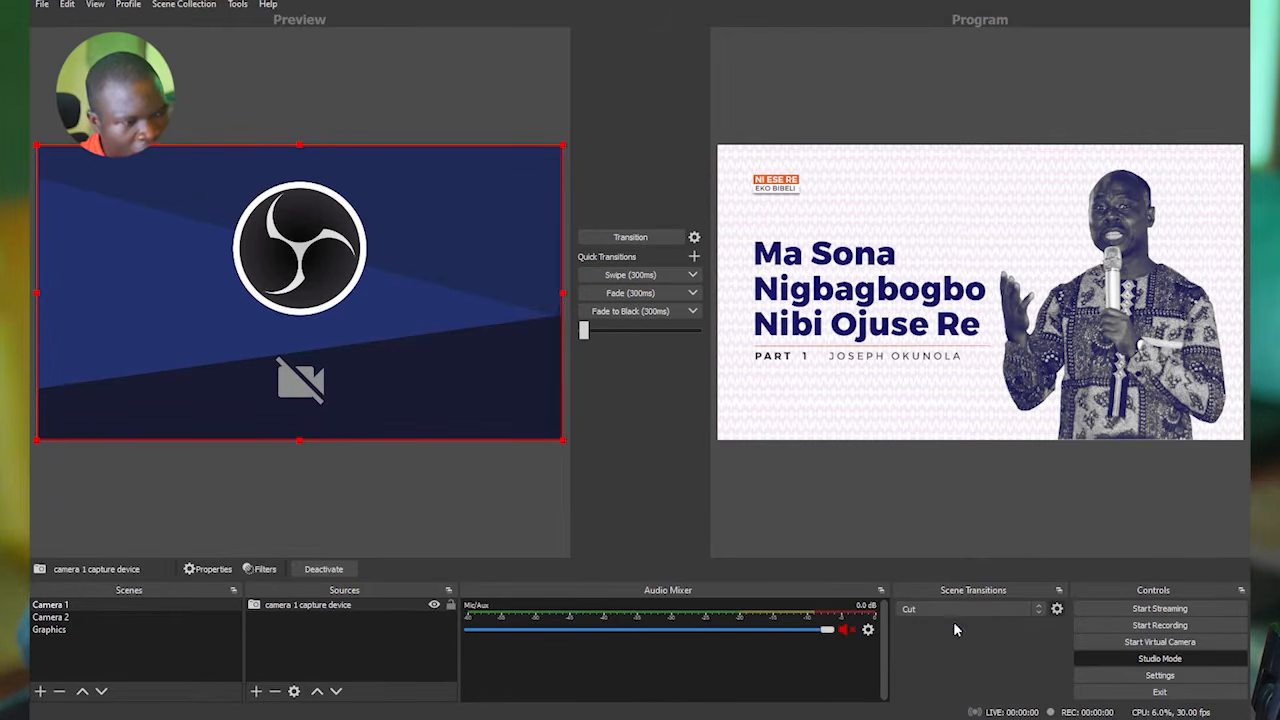
click(957, 608)
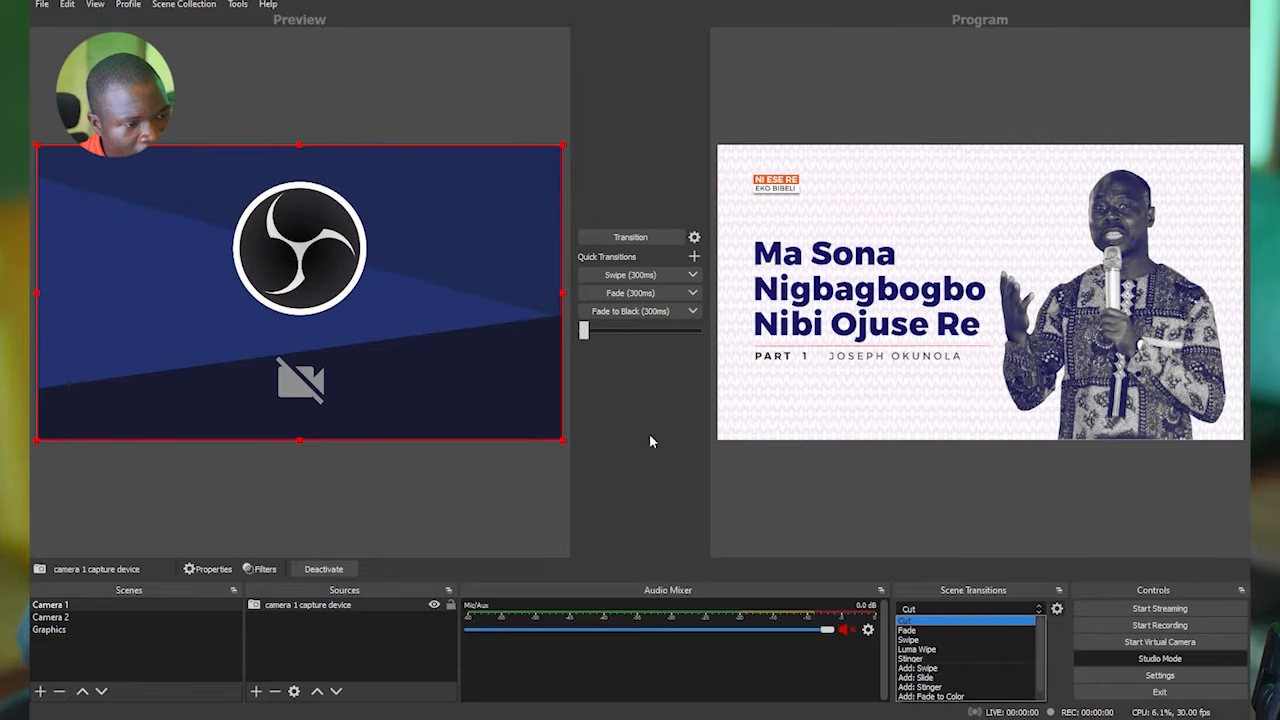
click(640, 405)
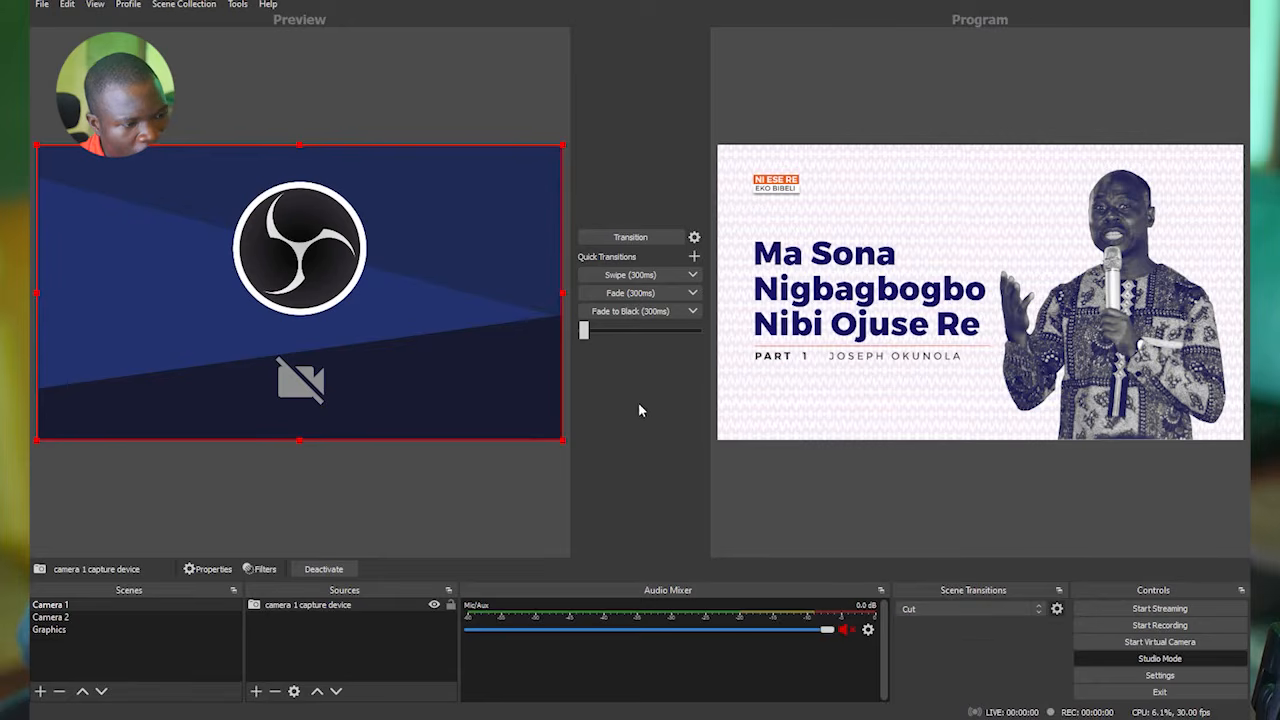
Bring Camera 1 to the program output with the Fade quick transition, and run Fade to Black on it.
click(628, 296)
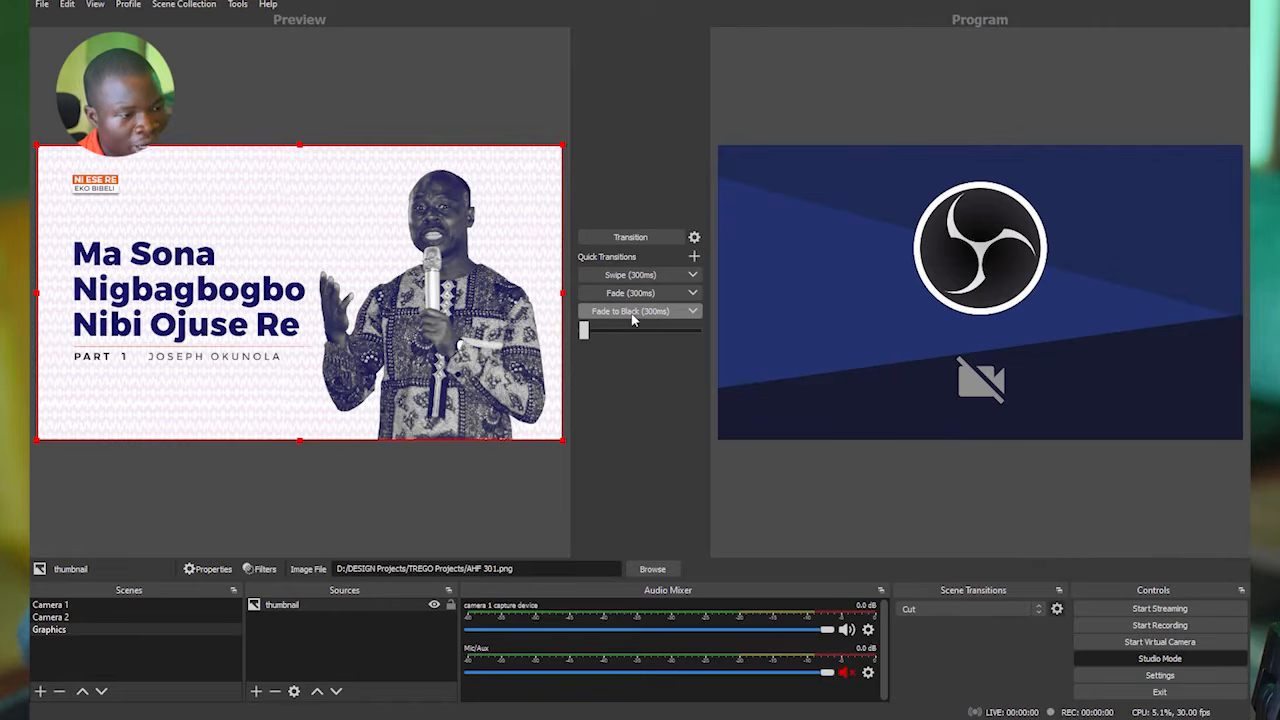
click(631, 312)
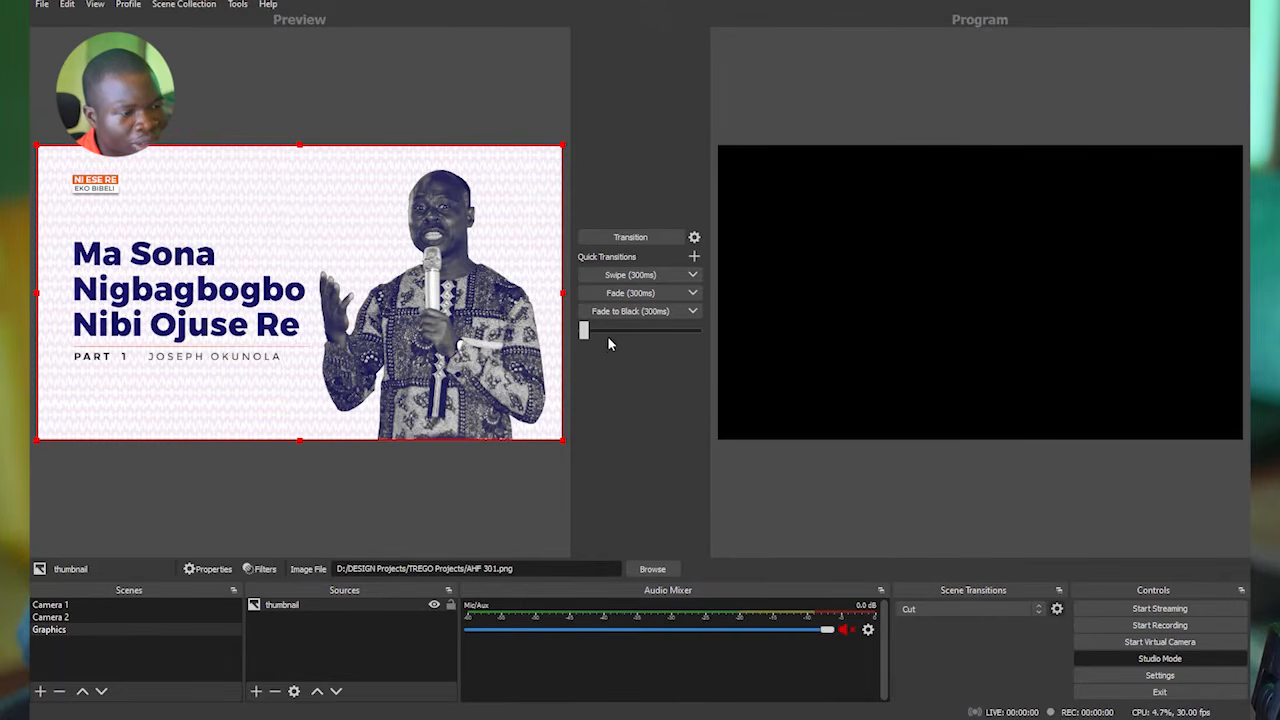
Bring the Graphics scene to the program output with the Swipe quick transition, and look over that quick transition's options.
click(613, 276)
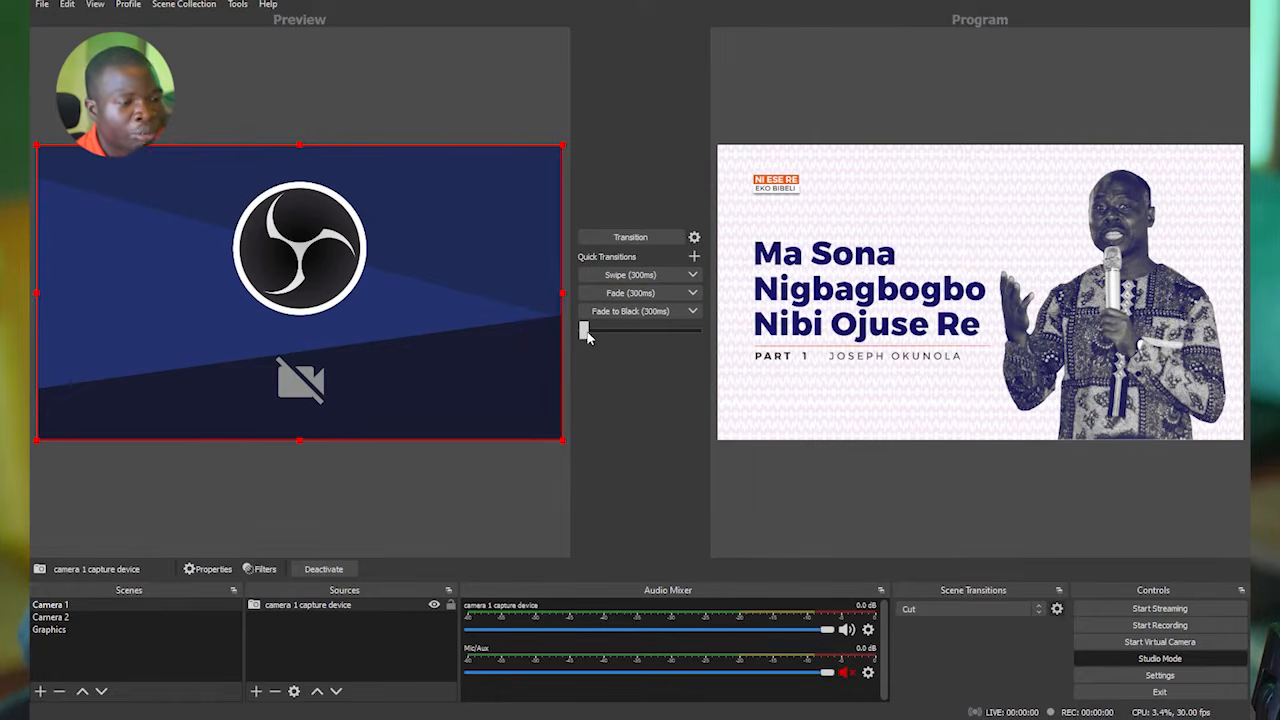
drag(585, 333, 578, 369)
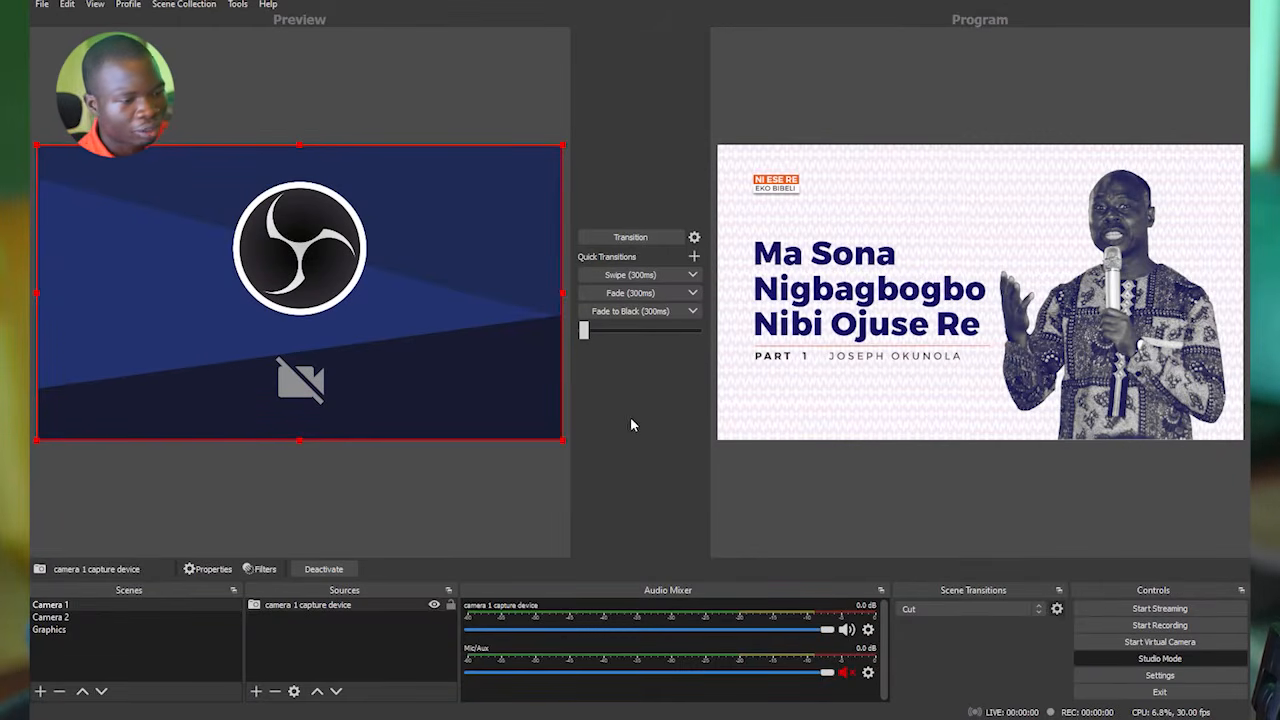
click(694, 275)
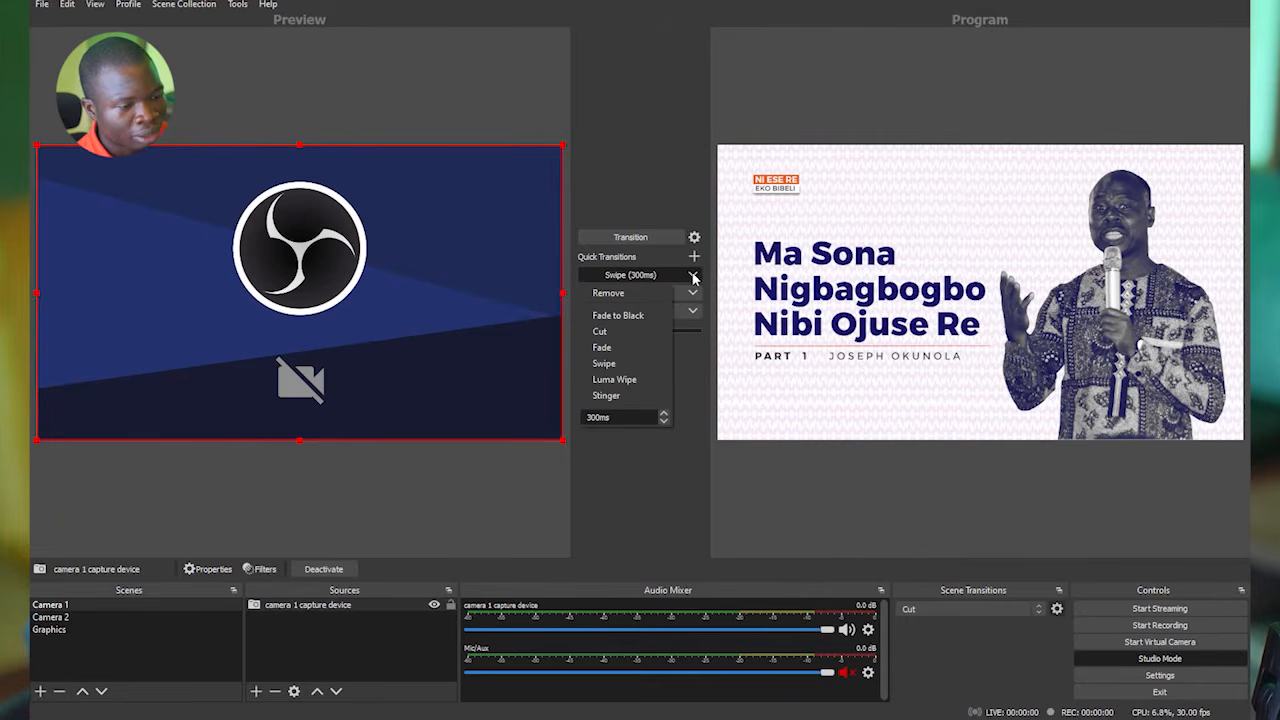
click(627, 444)
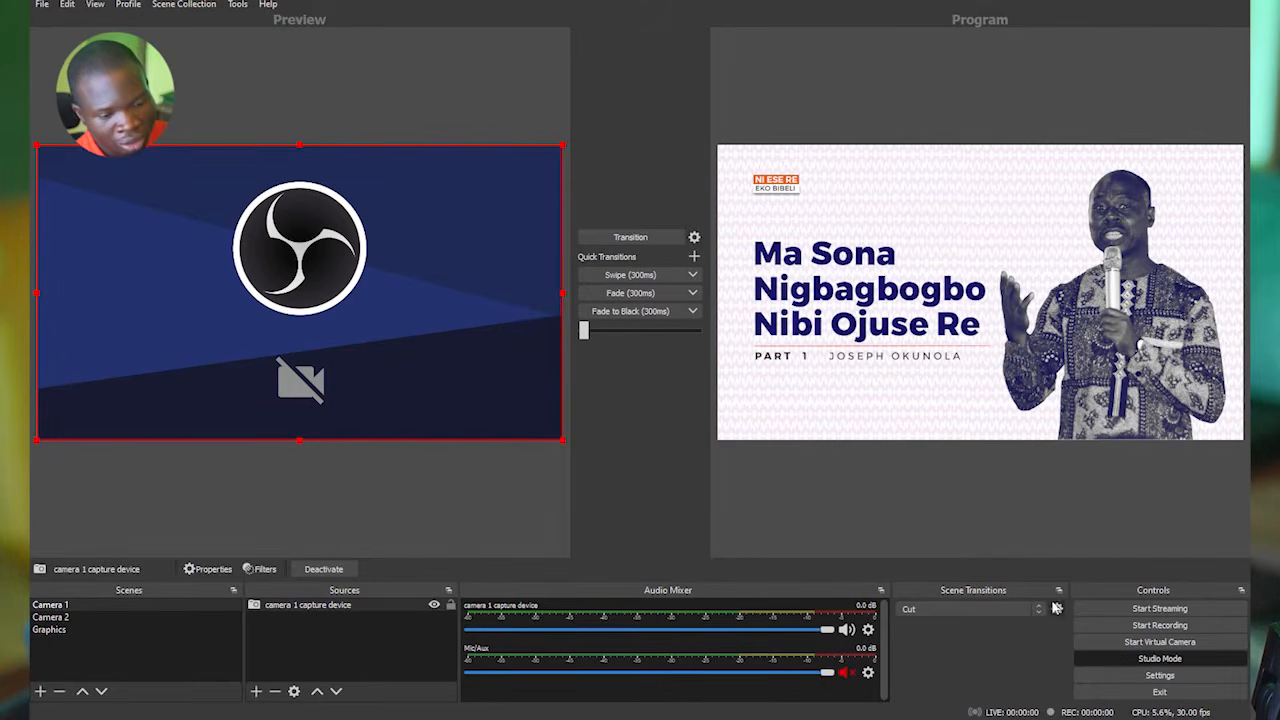
Add a new scene named Video Ads after the Graphics scene.
click(66, 629)
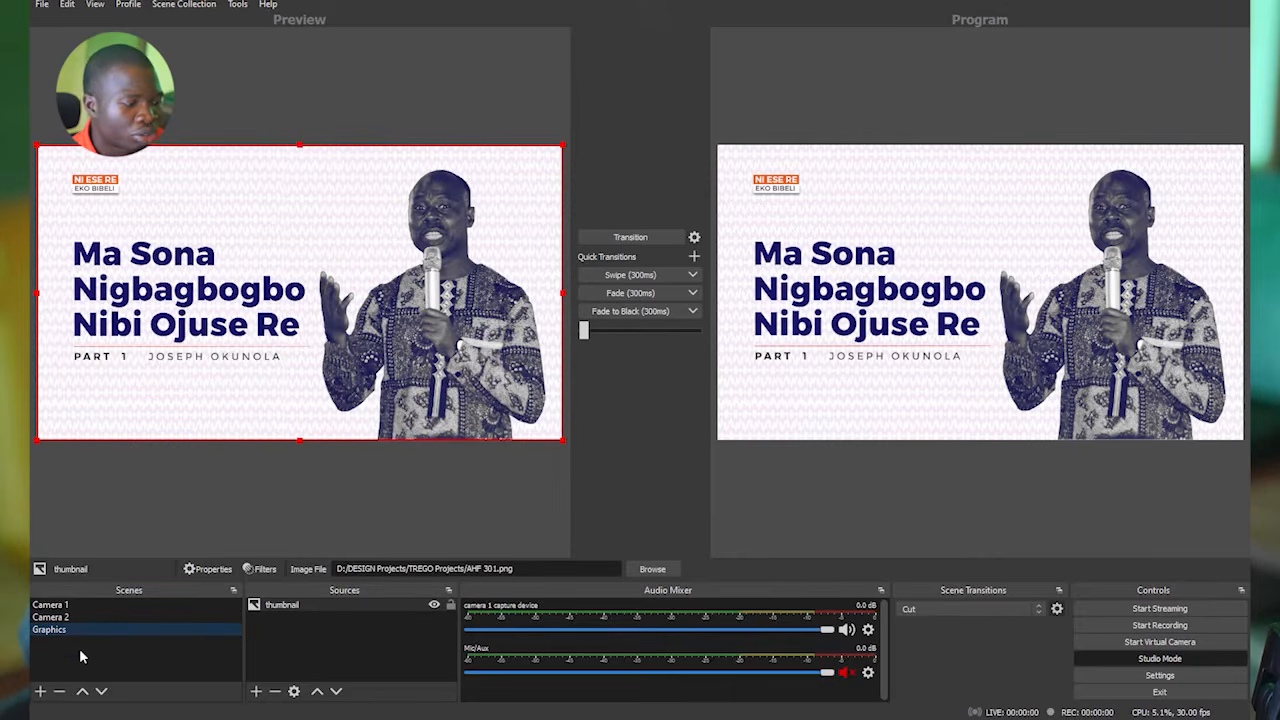
click(41, 691)
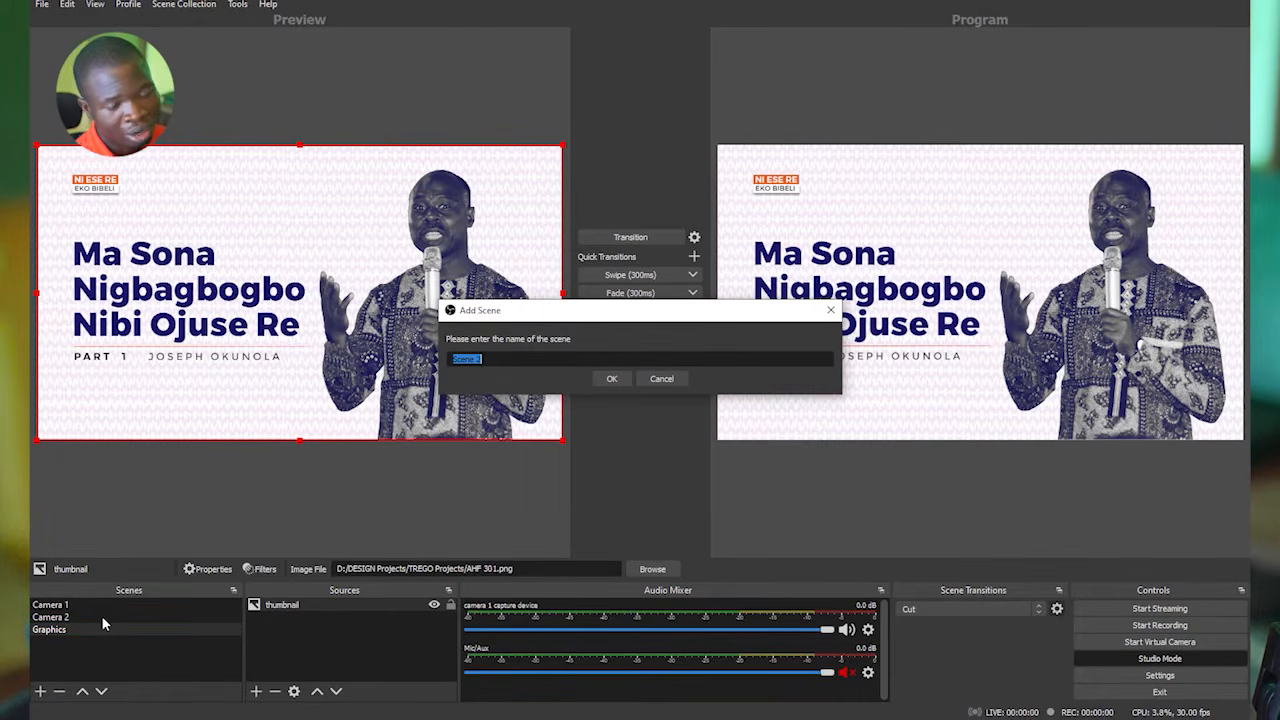
text(Video )
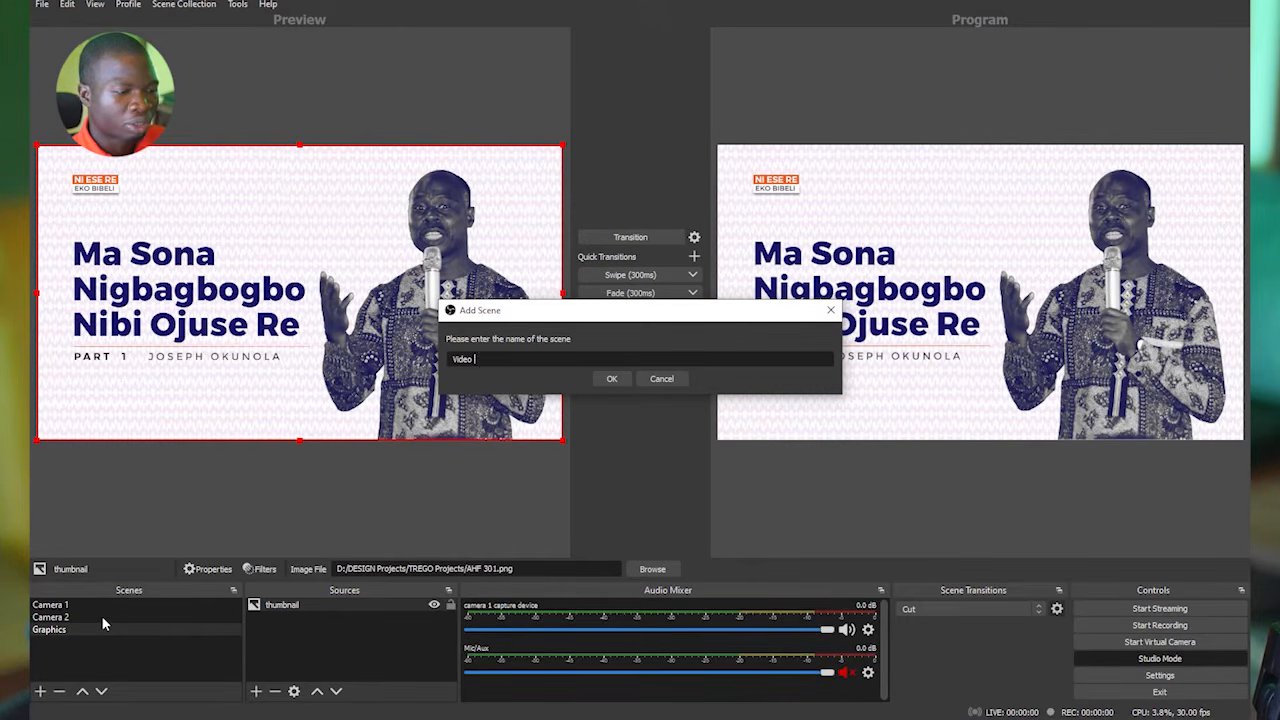
text(Cds)
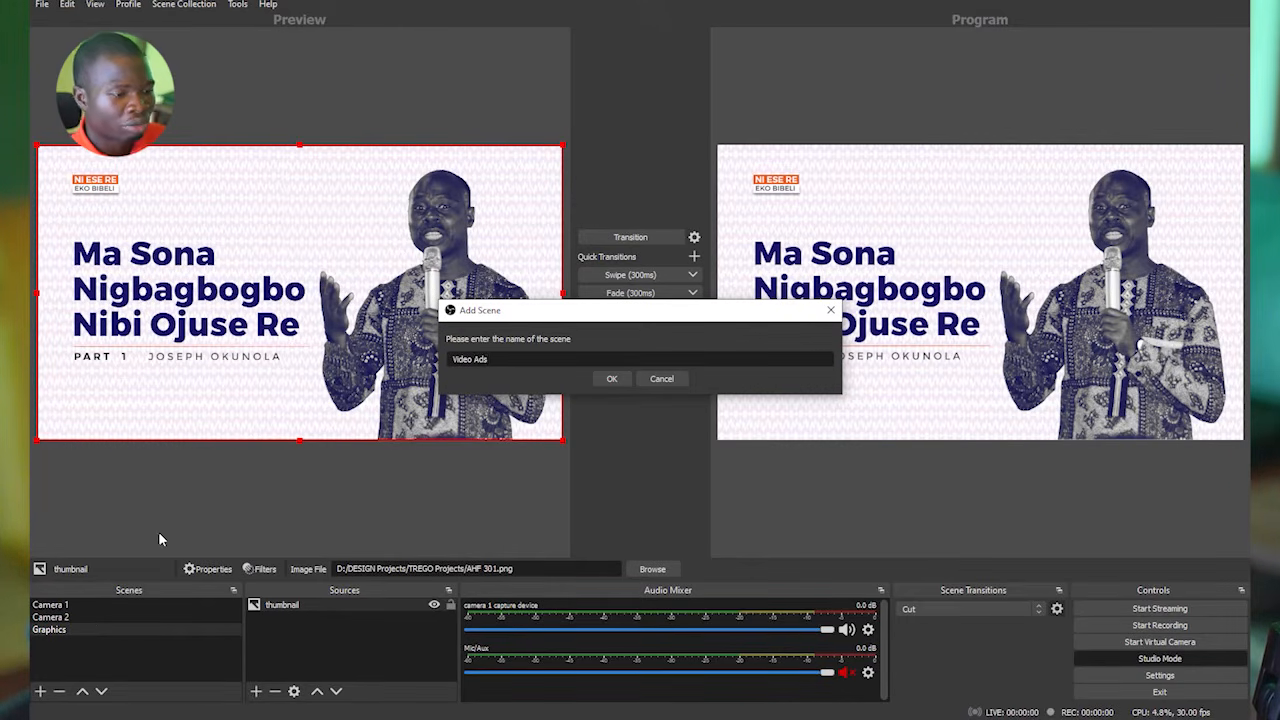
click(612, 379)
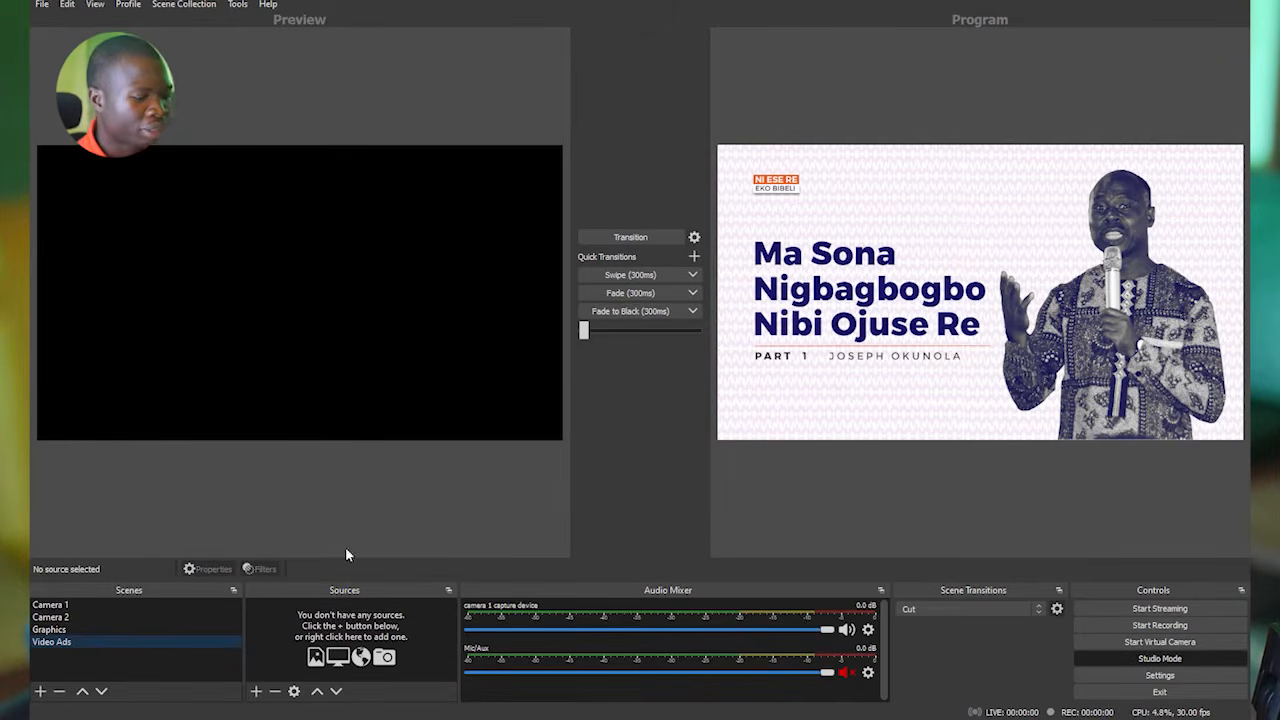
Create a new media source named Ad in the Video Ads scene.
click(256, 691)
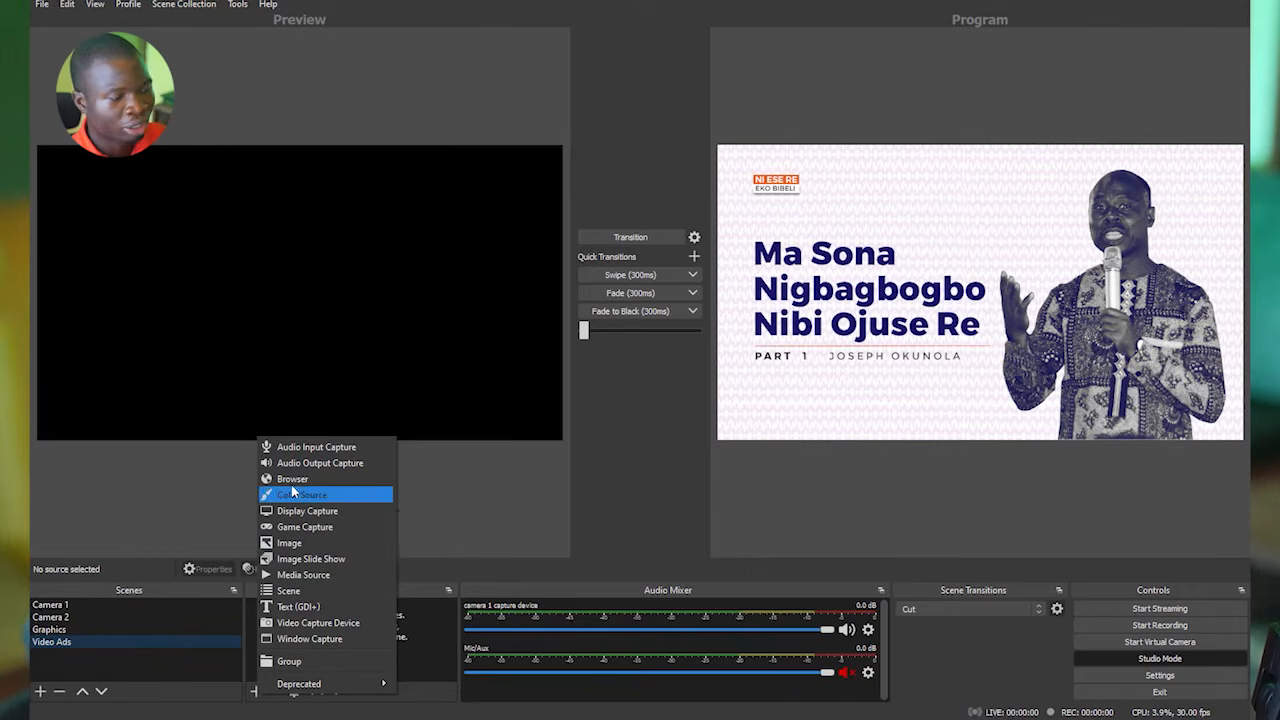
click(305, 576)
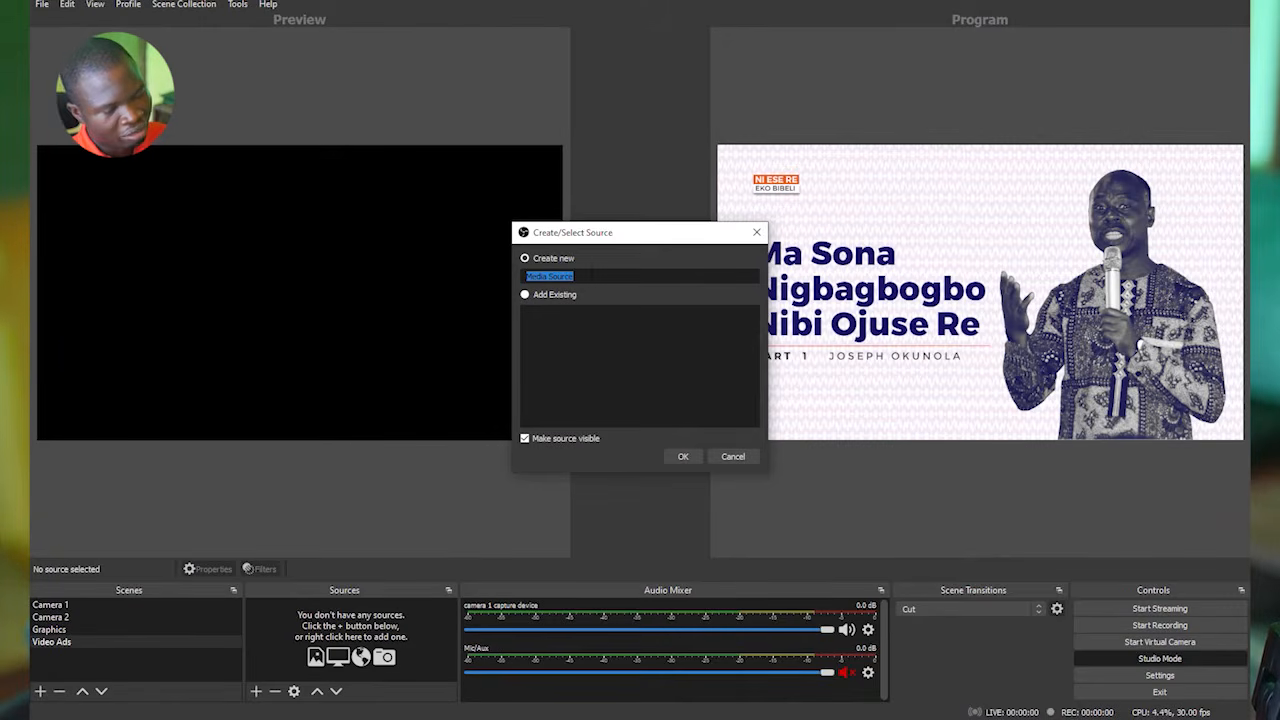
text(Ad)
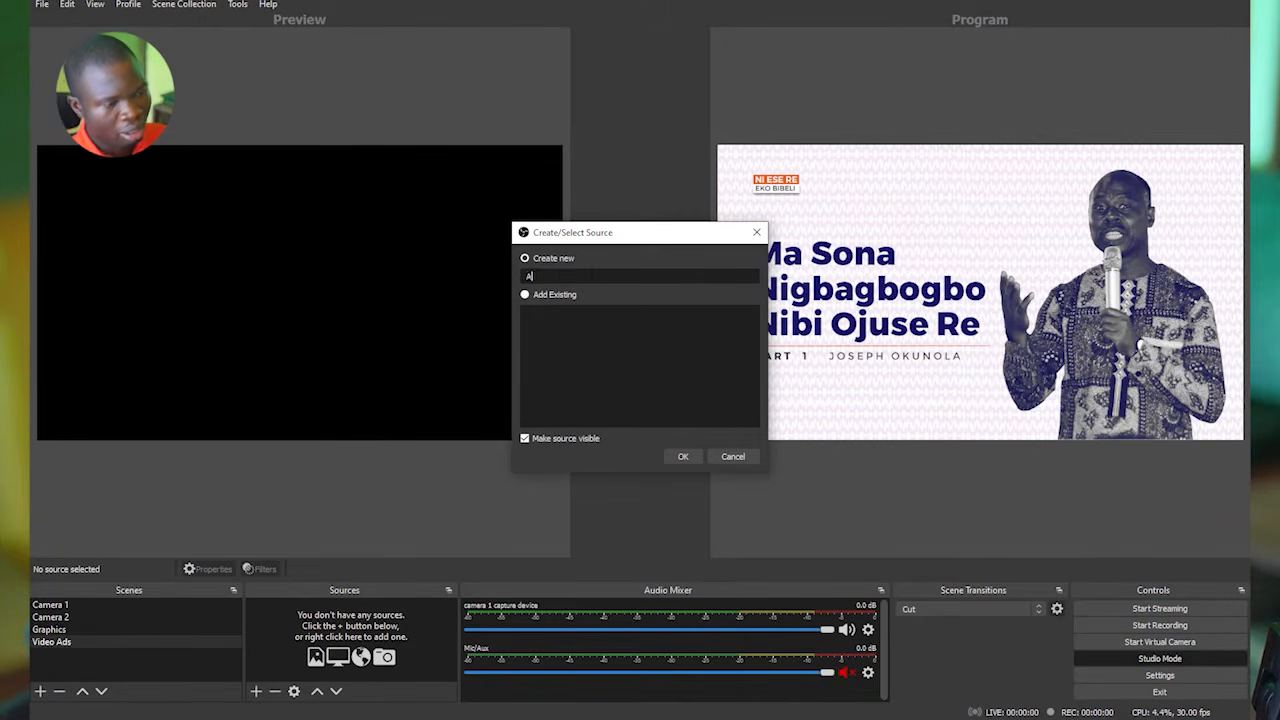
click(684, 457)
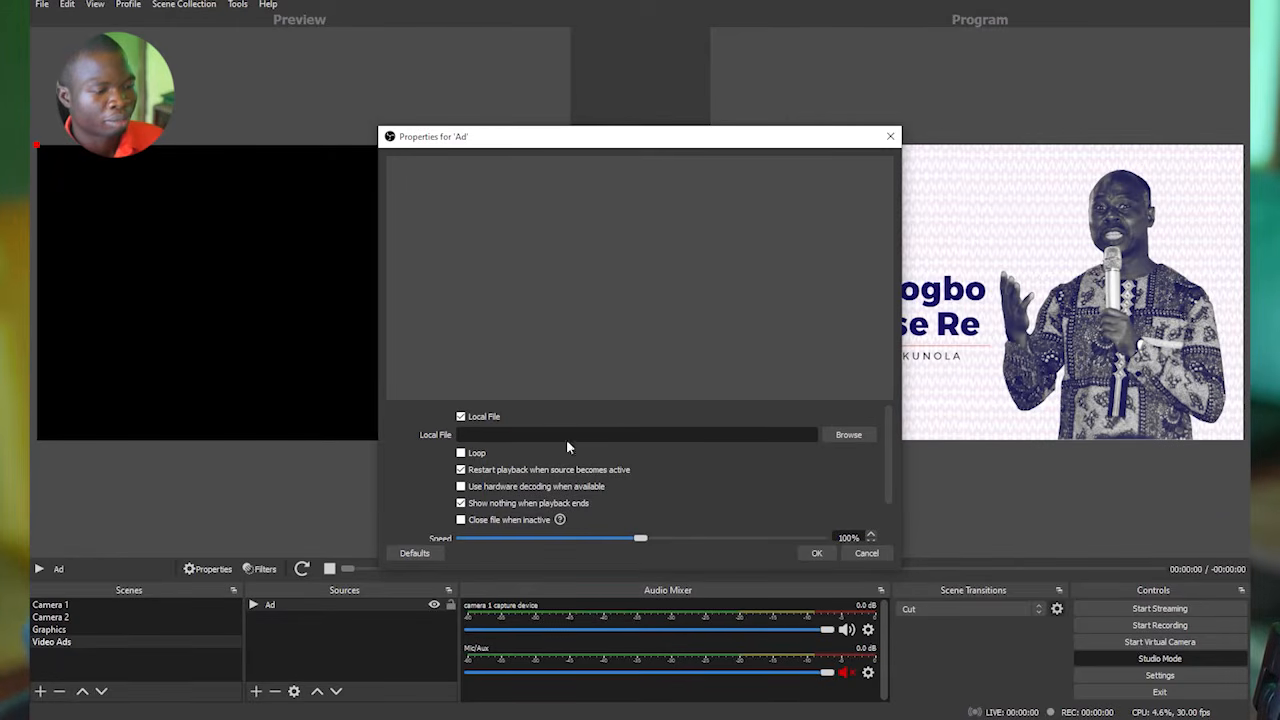
Load HARVEST Time Advert.avi from the Harvest Time project folder as the media source's local file and enable Loop.
click(848, 435)
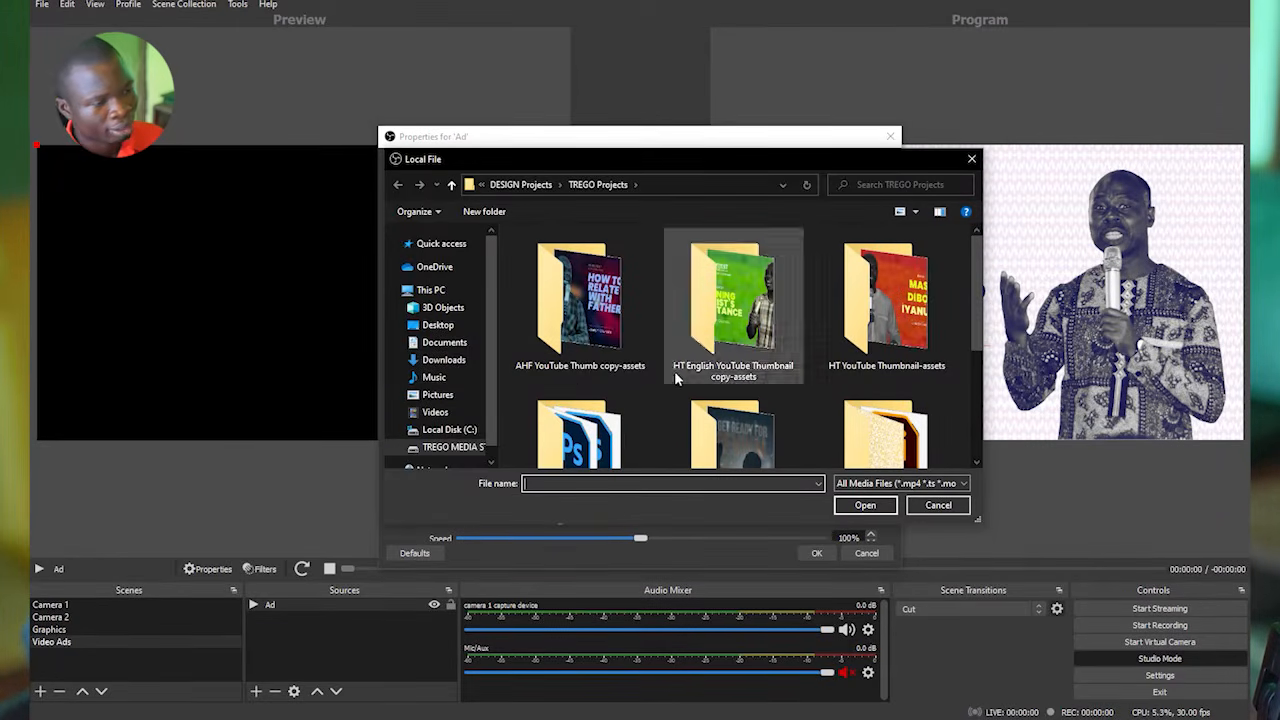
click(515, 186)
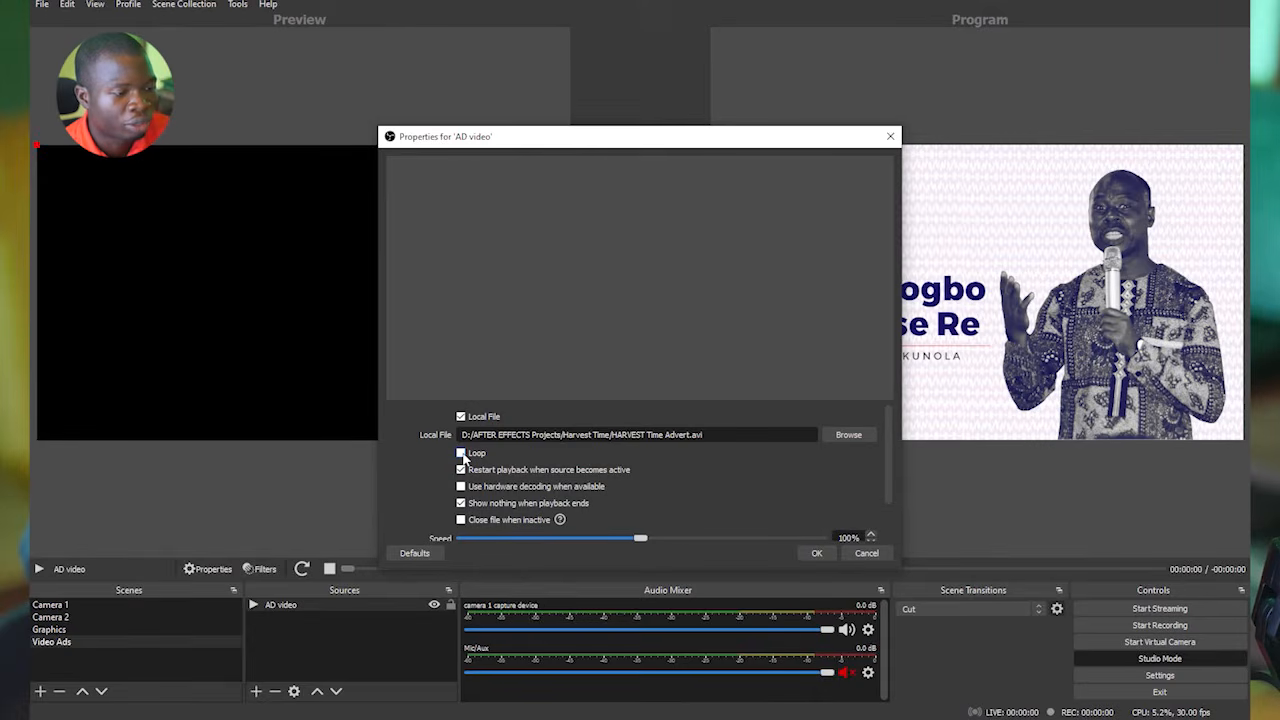
click(461, 453)
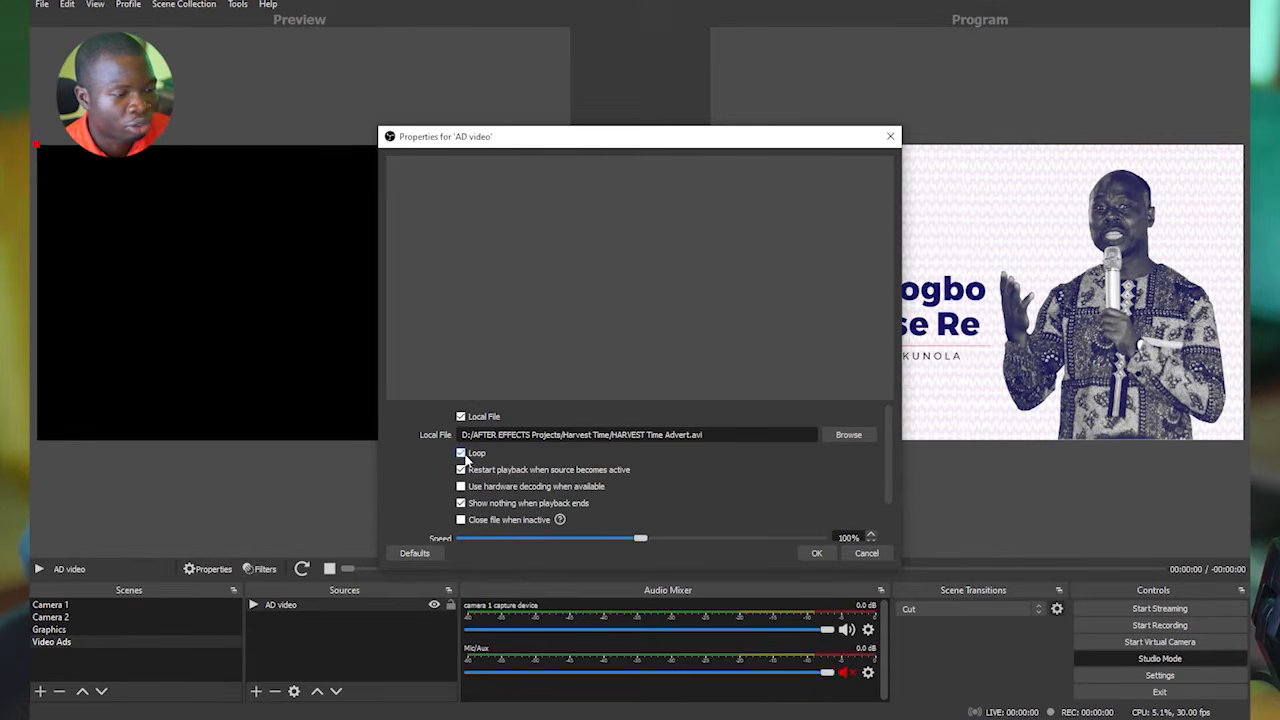
click(816, 553)
Try to restart playback of the AD video source in the preview.
click(302, 568)
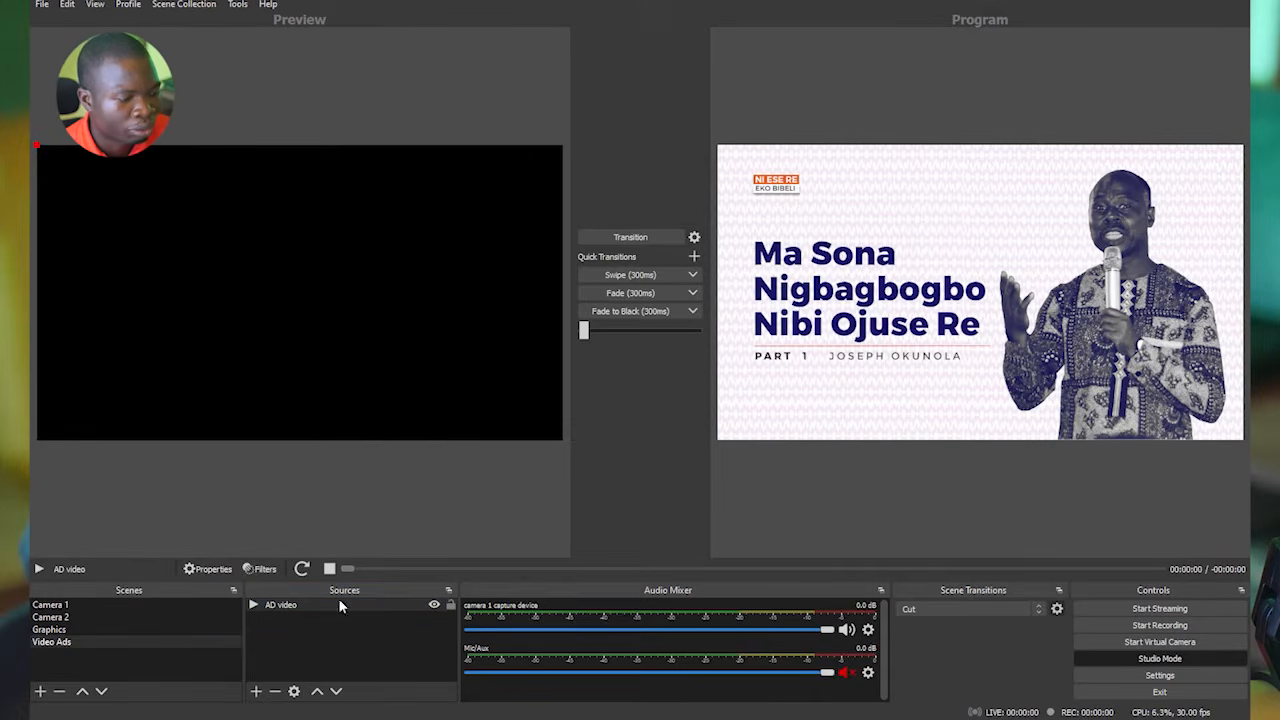
click(274, 607)
click(297, 573)
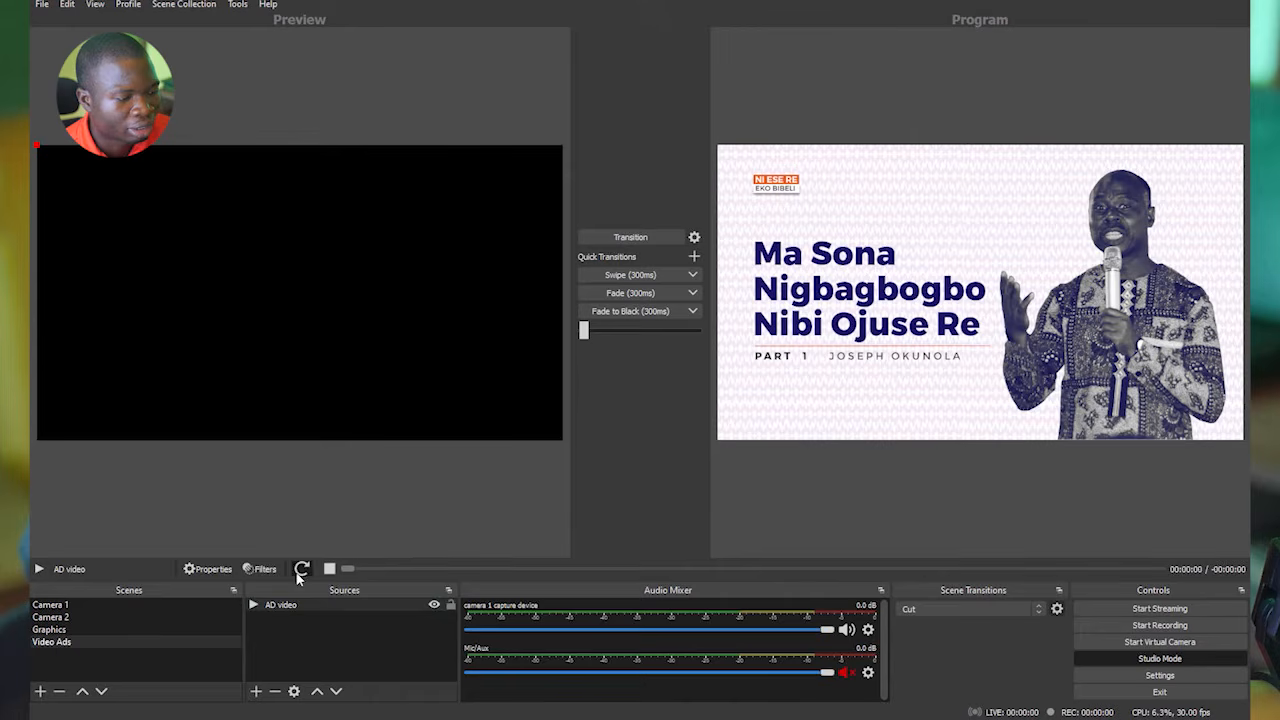
click(290, 605)
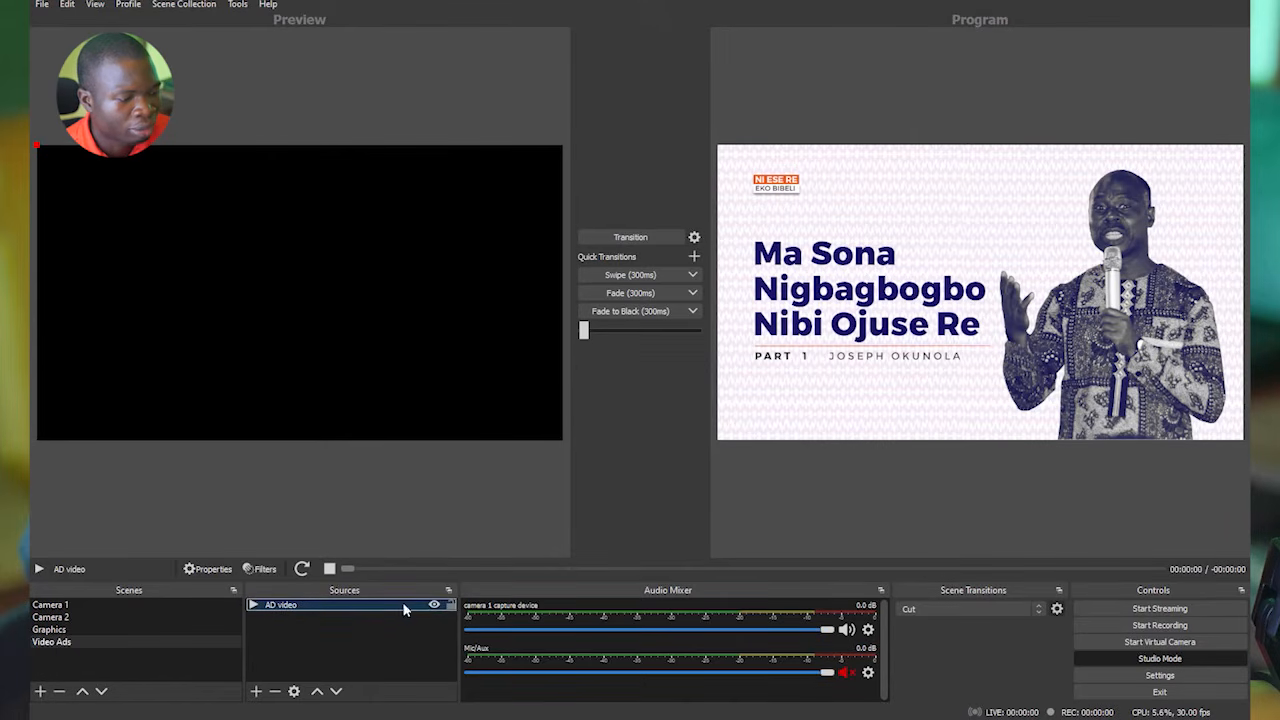
Check the AD video source's properties without changing them, and transition the Video Ads scene to the program output.
click(210, 571)
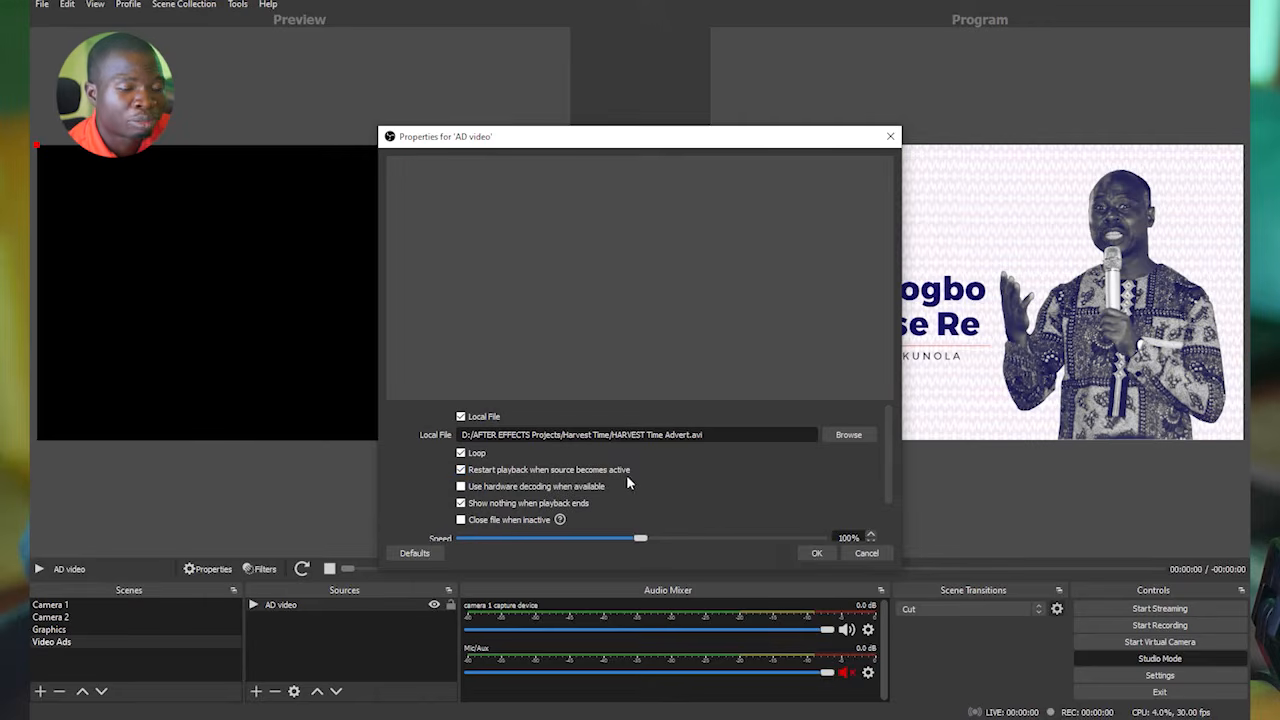
click(862, 553)
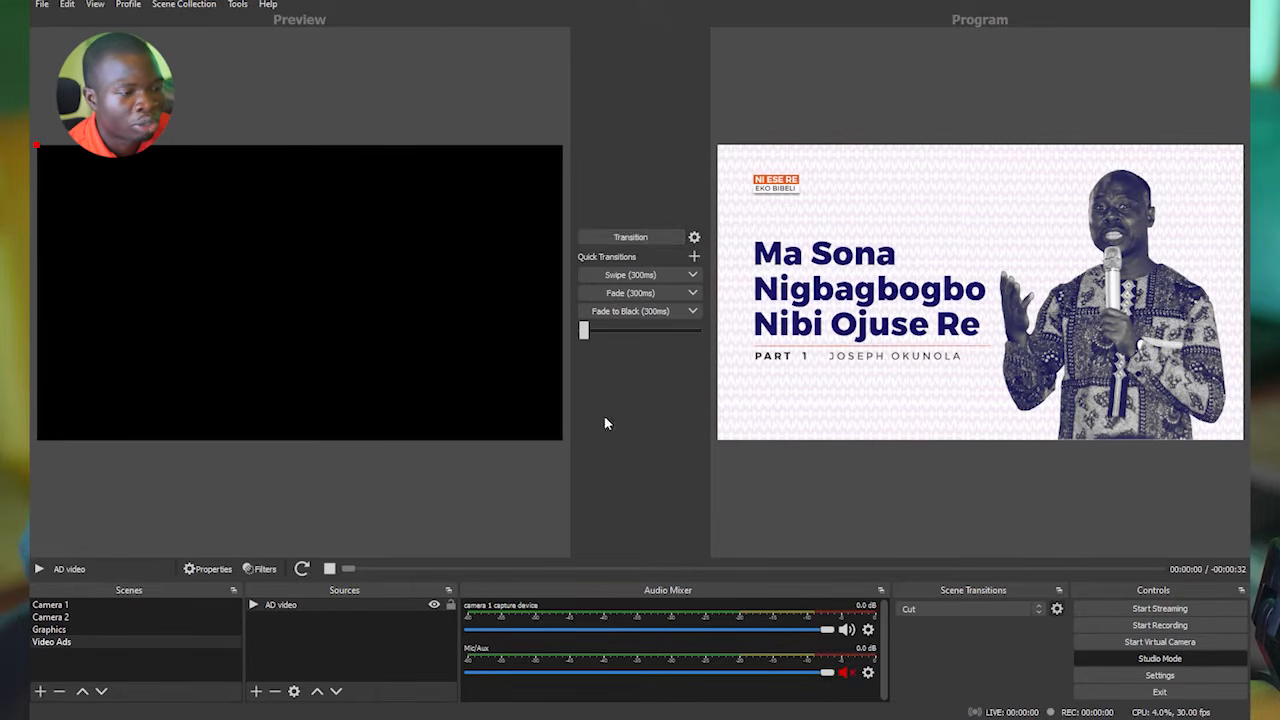
click(630, 240)
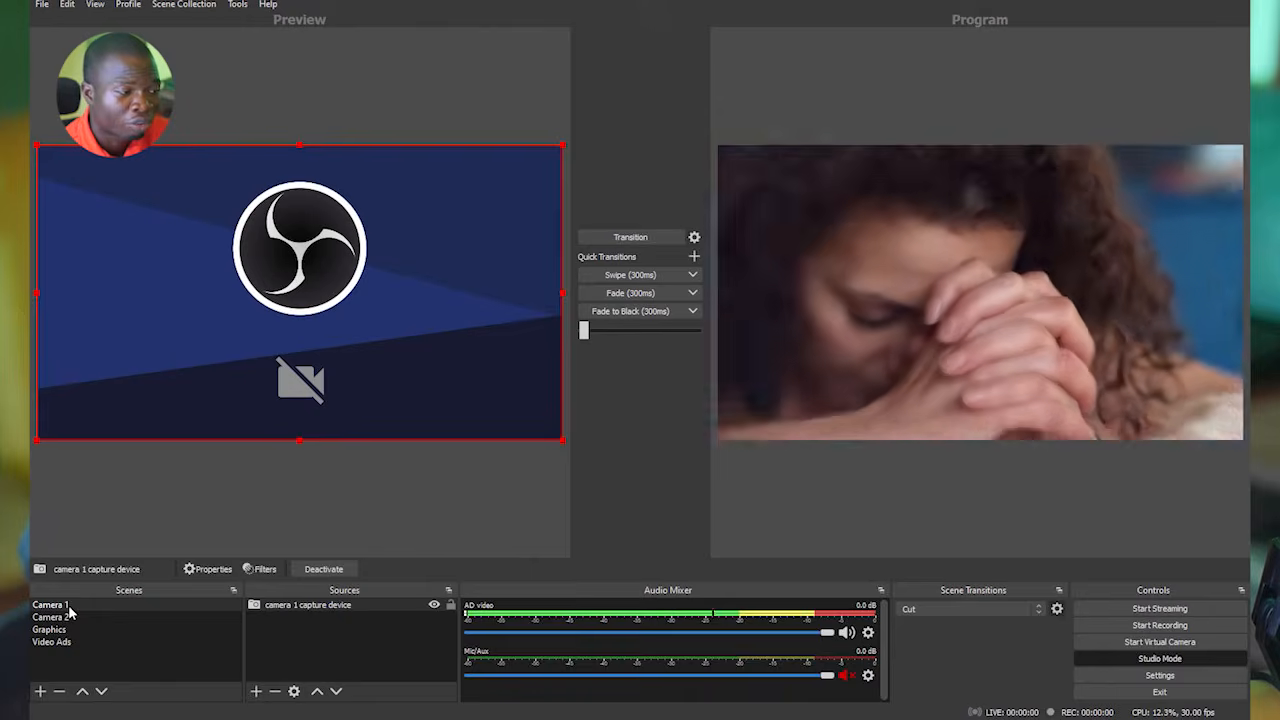
Turn off restarting playback when the AD video source becomes active, and swipe the Video Ads scene to the program output.
click(52, 641)
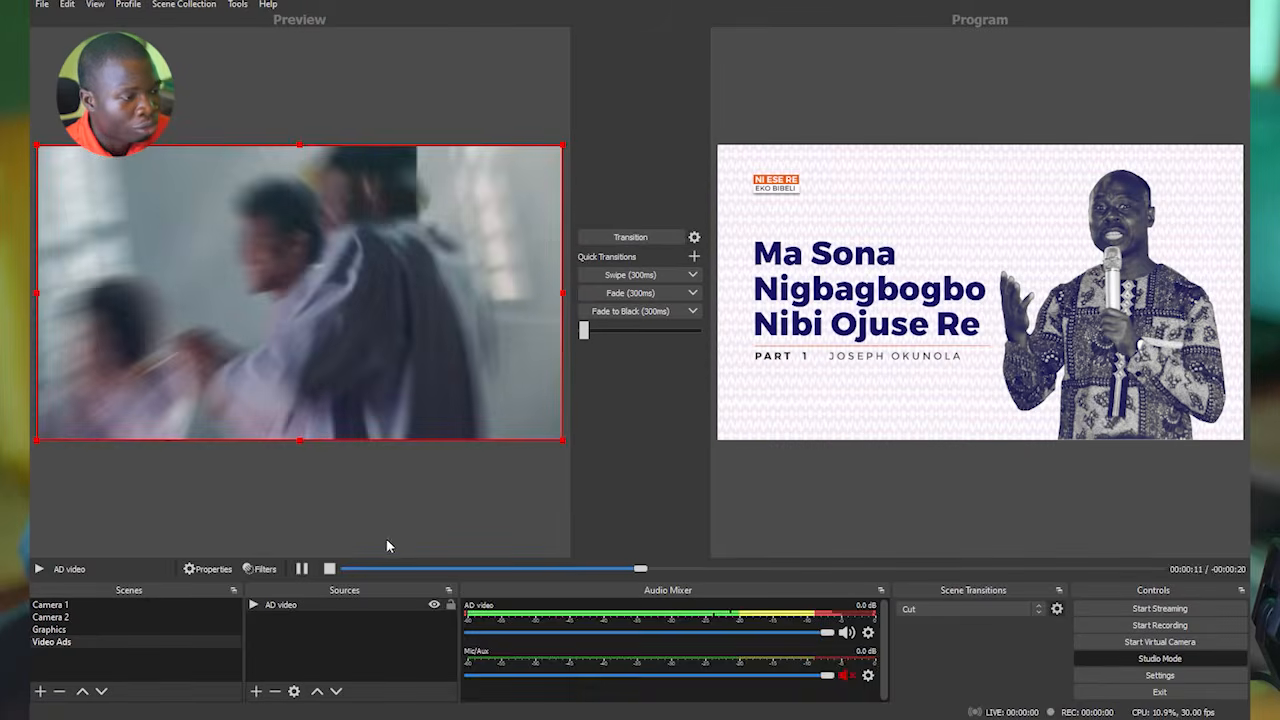
click(294, 692)
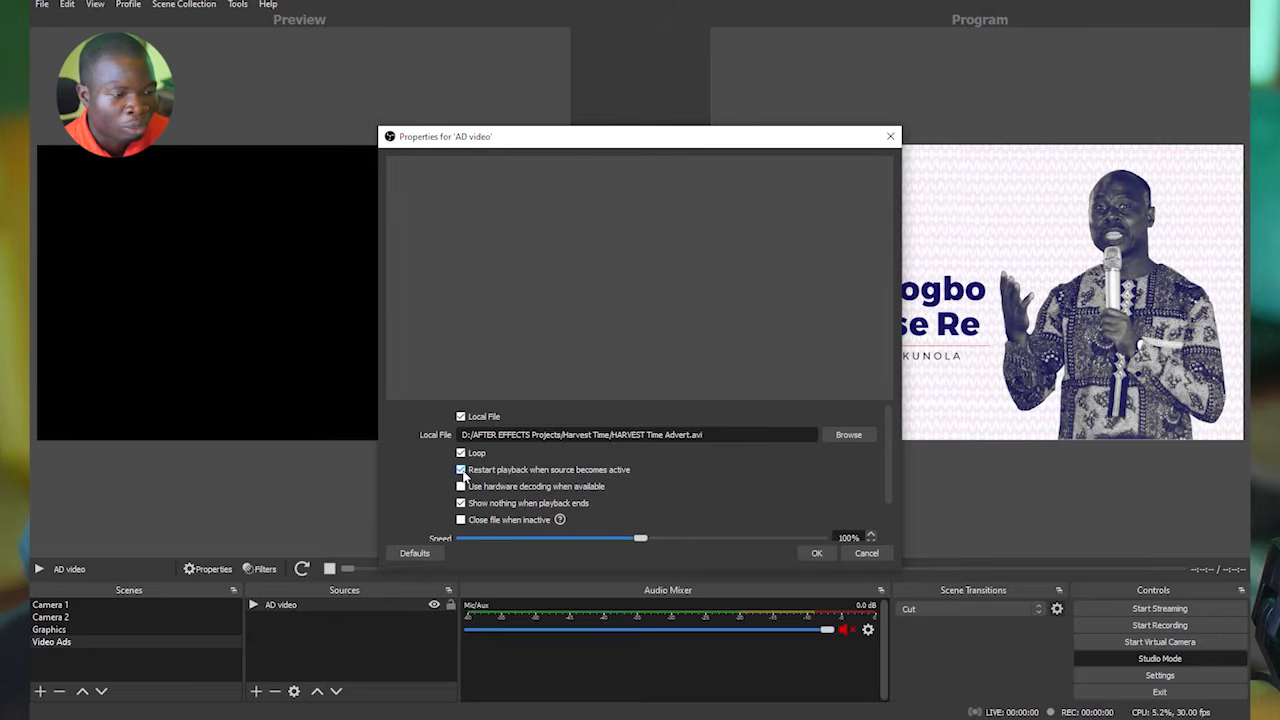
click(812, 553)
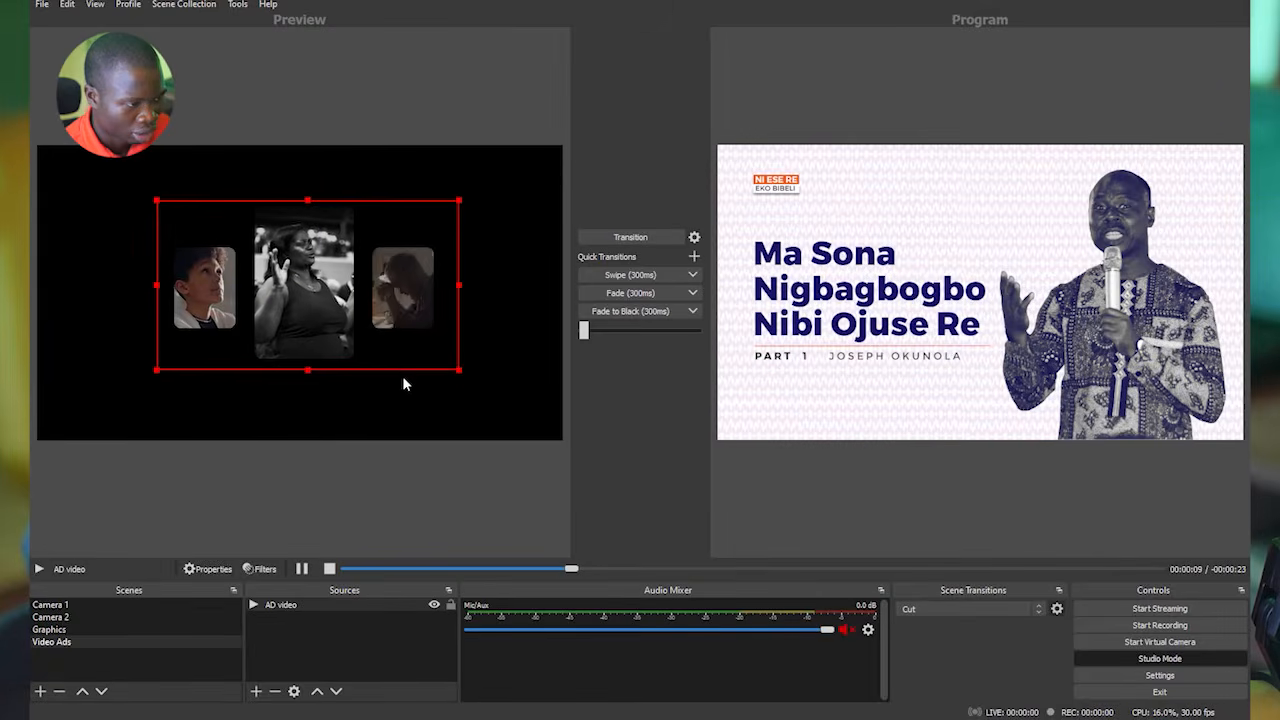
click(655, 275)
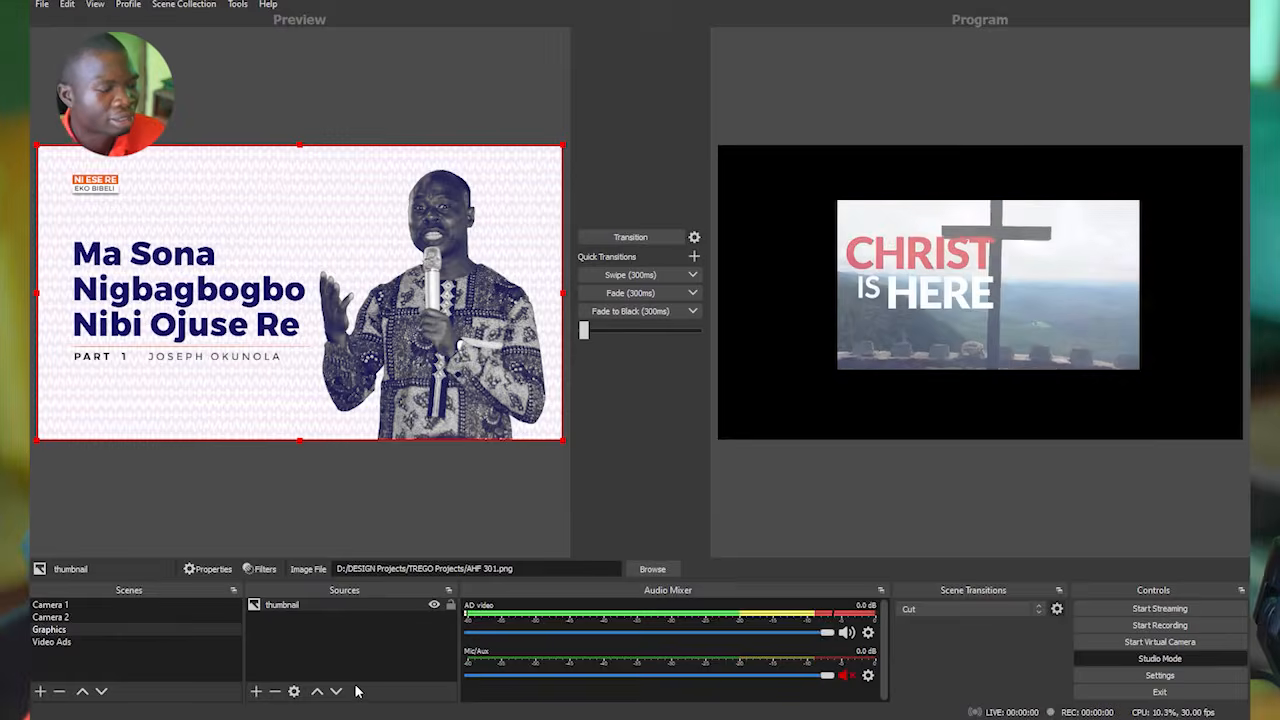
Add a new scene named Merging.
click(134, 631)
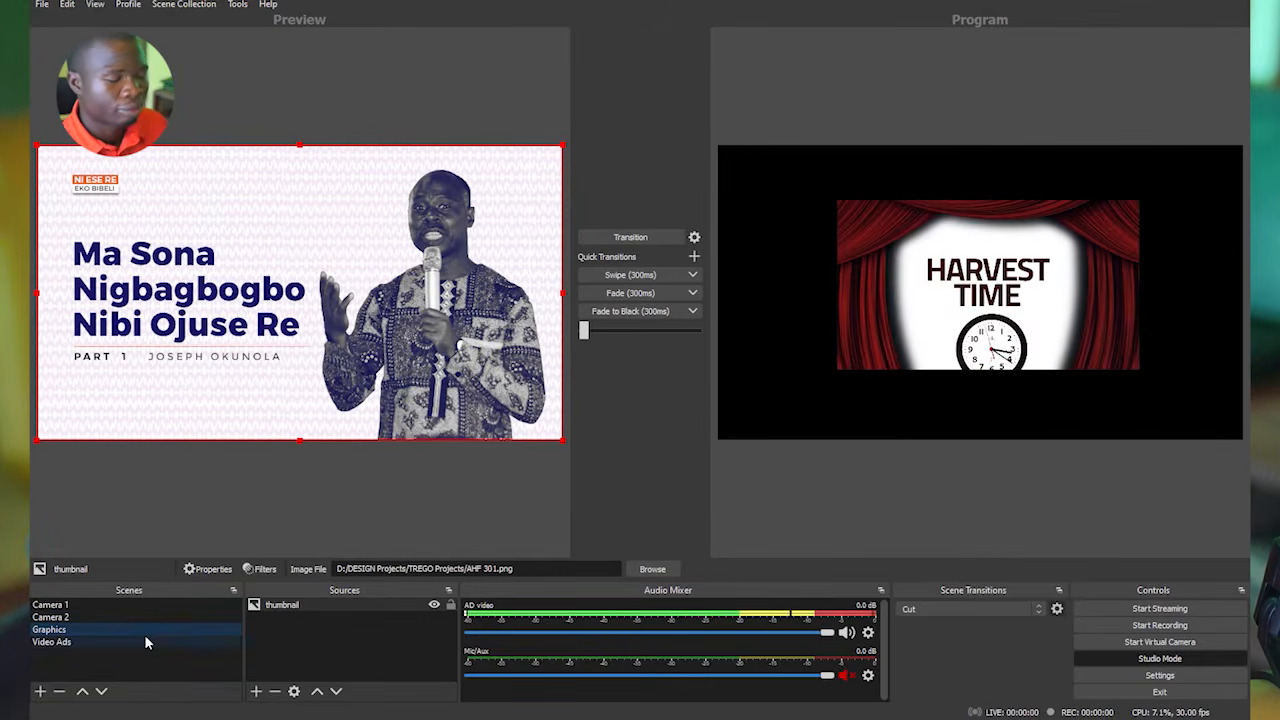
click(41, 691)
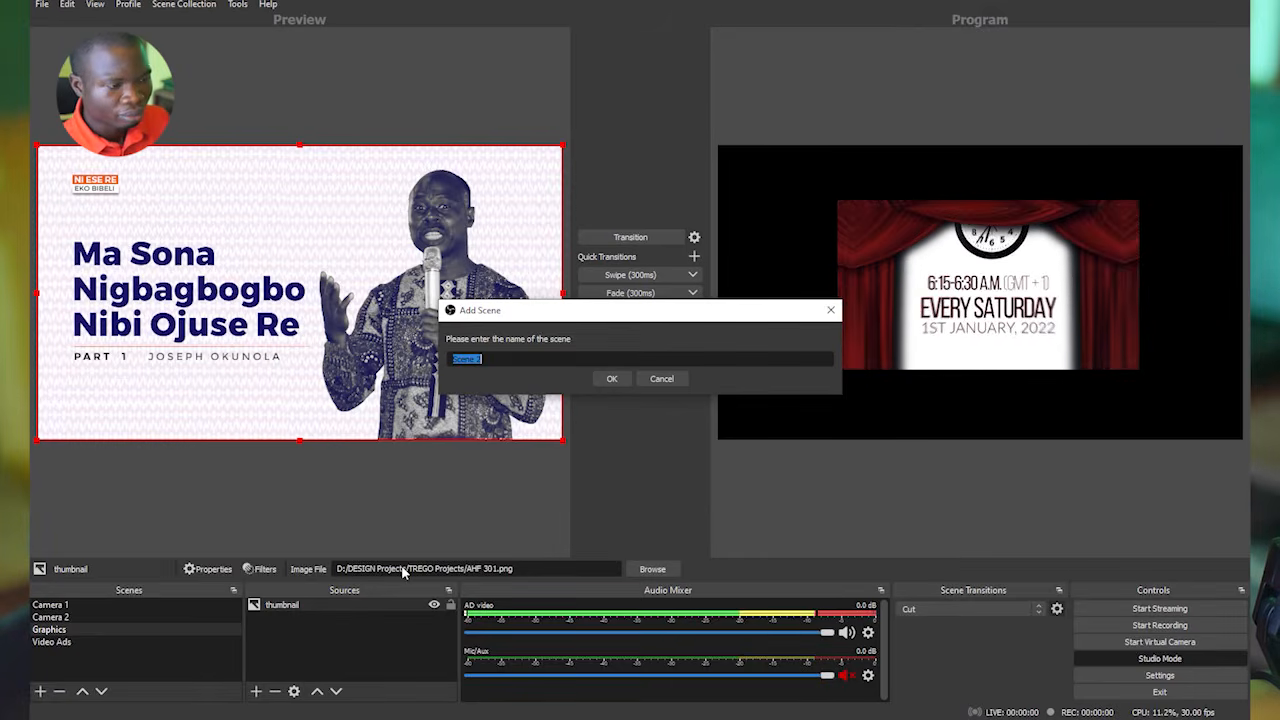
text(Merging)
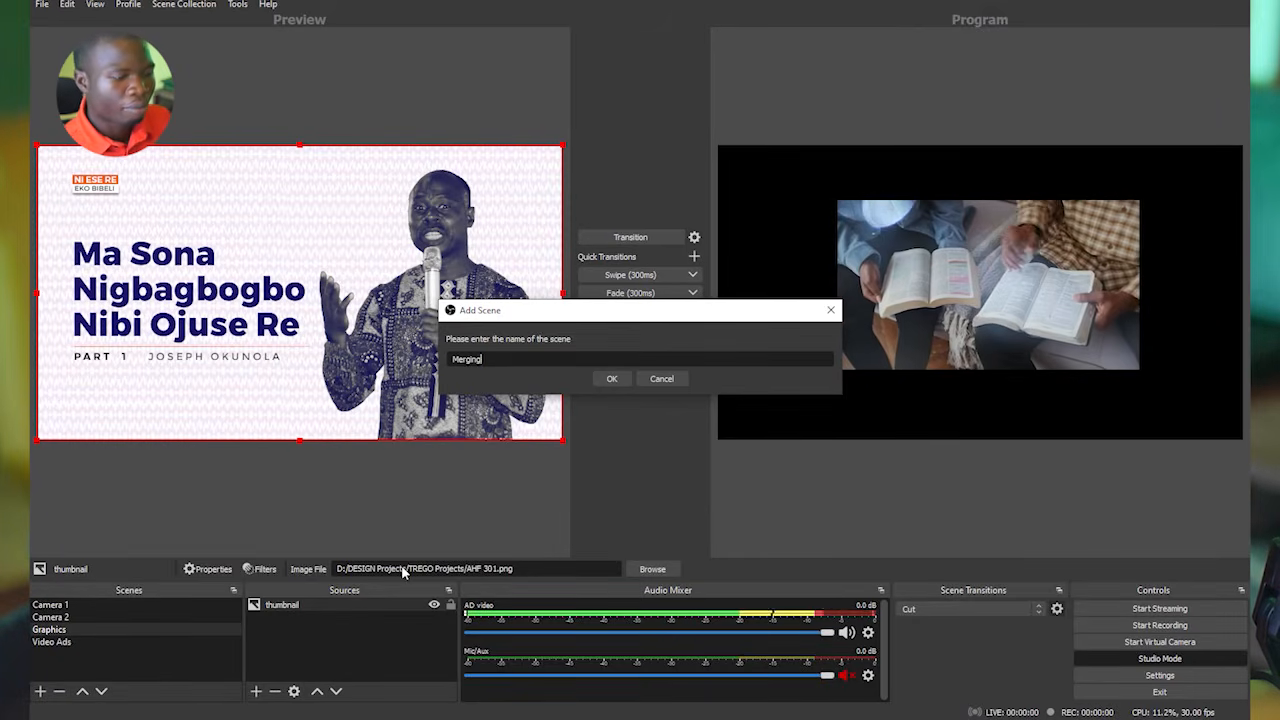
click(614, 379)
Add the existing Video Ads scene as a visible source in the Merging scene.
click(255, 691)
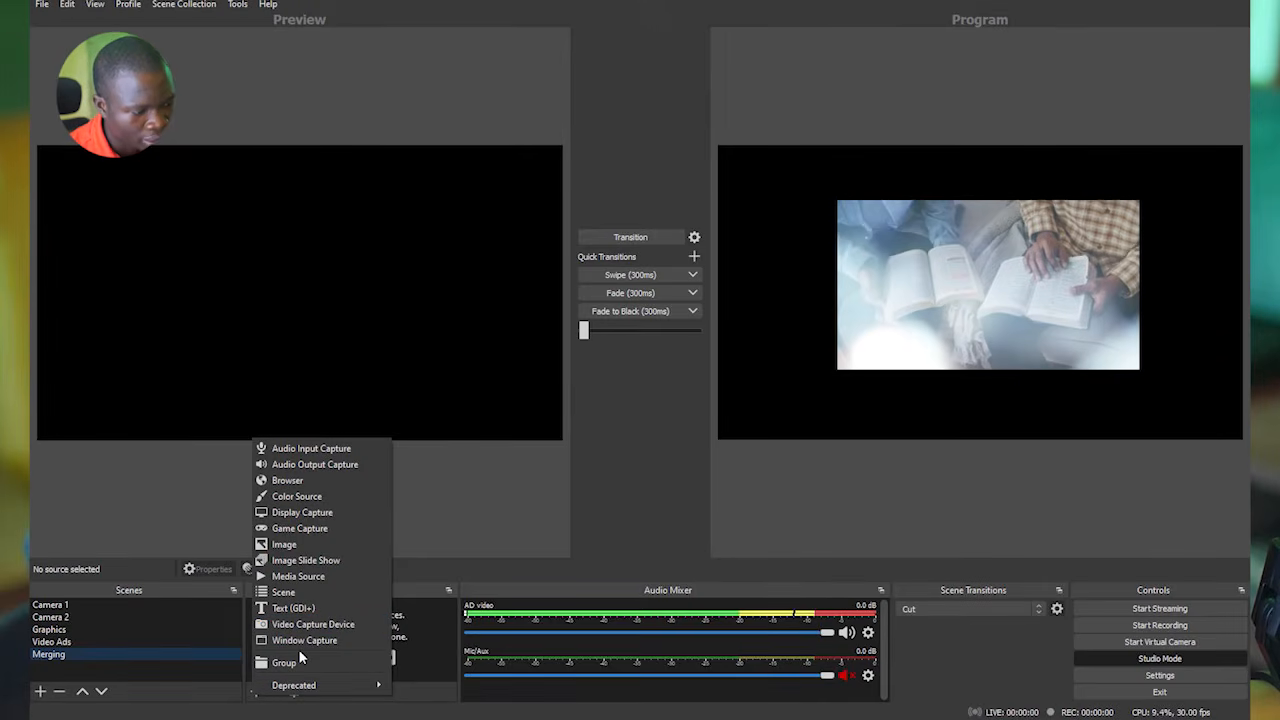
click(285, 592)
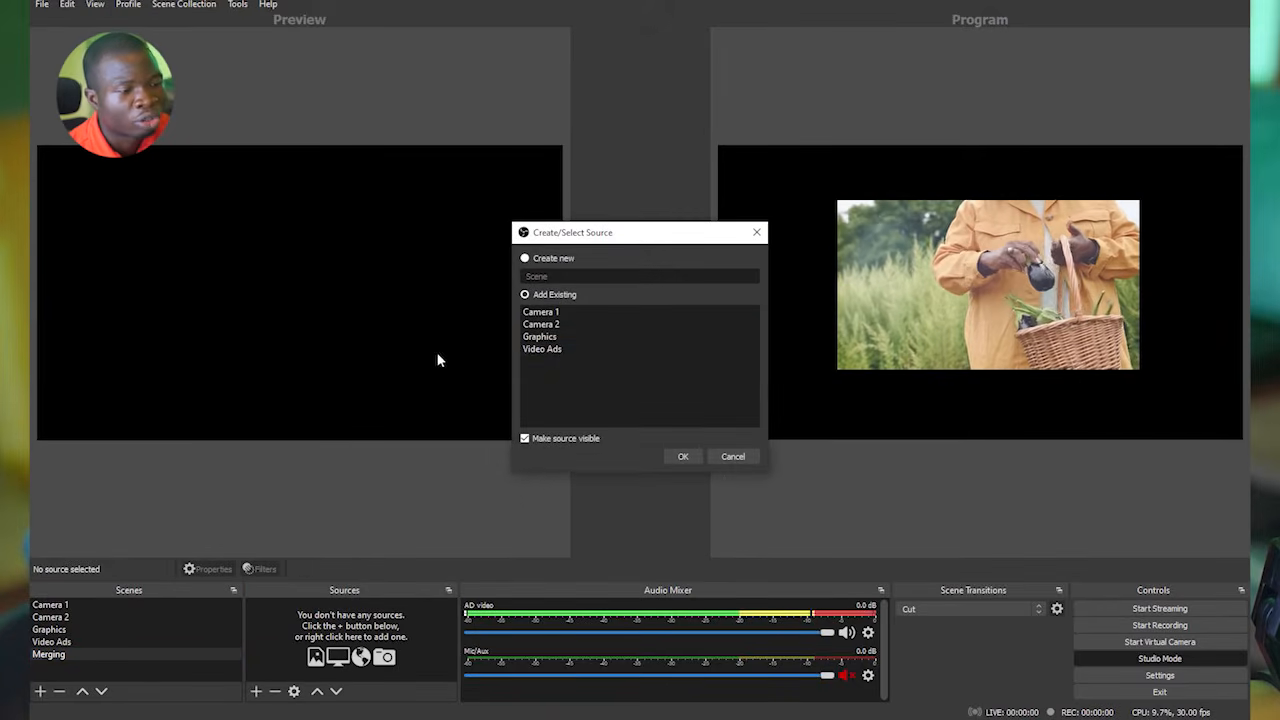
click(557, 350)
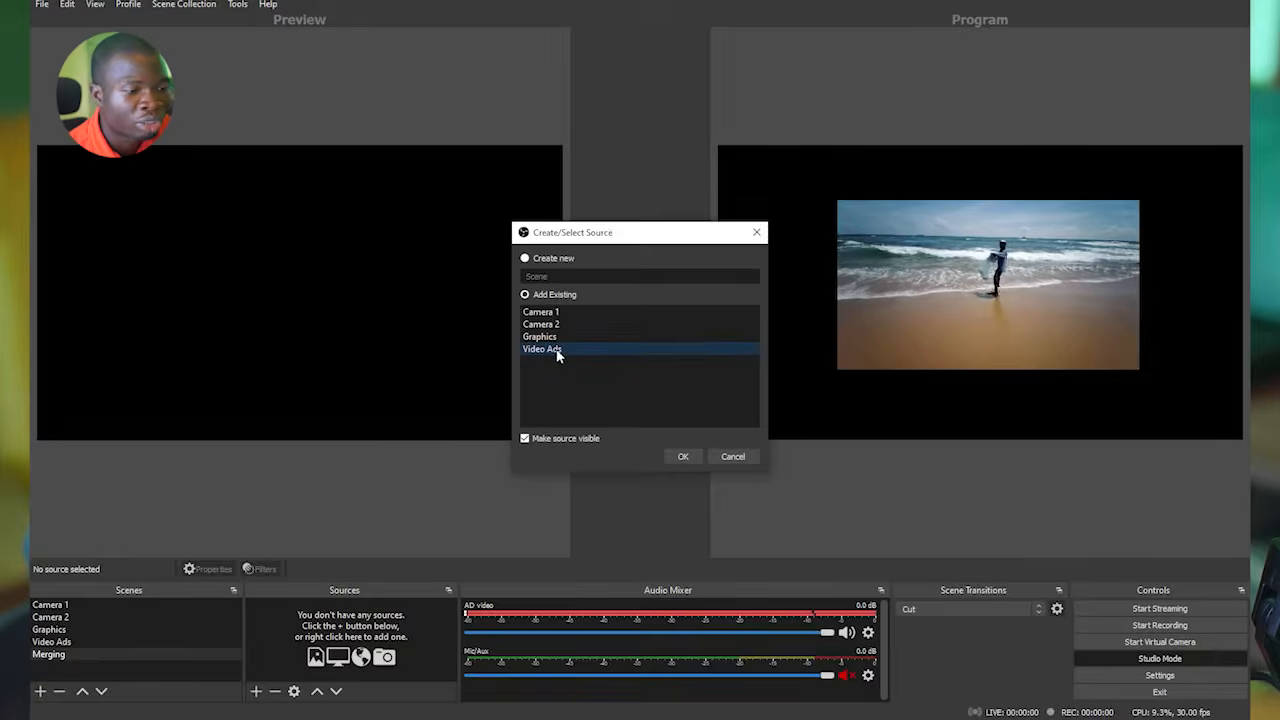
click(682, 456)
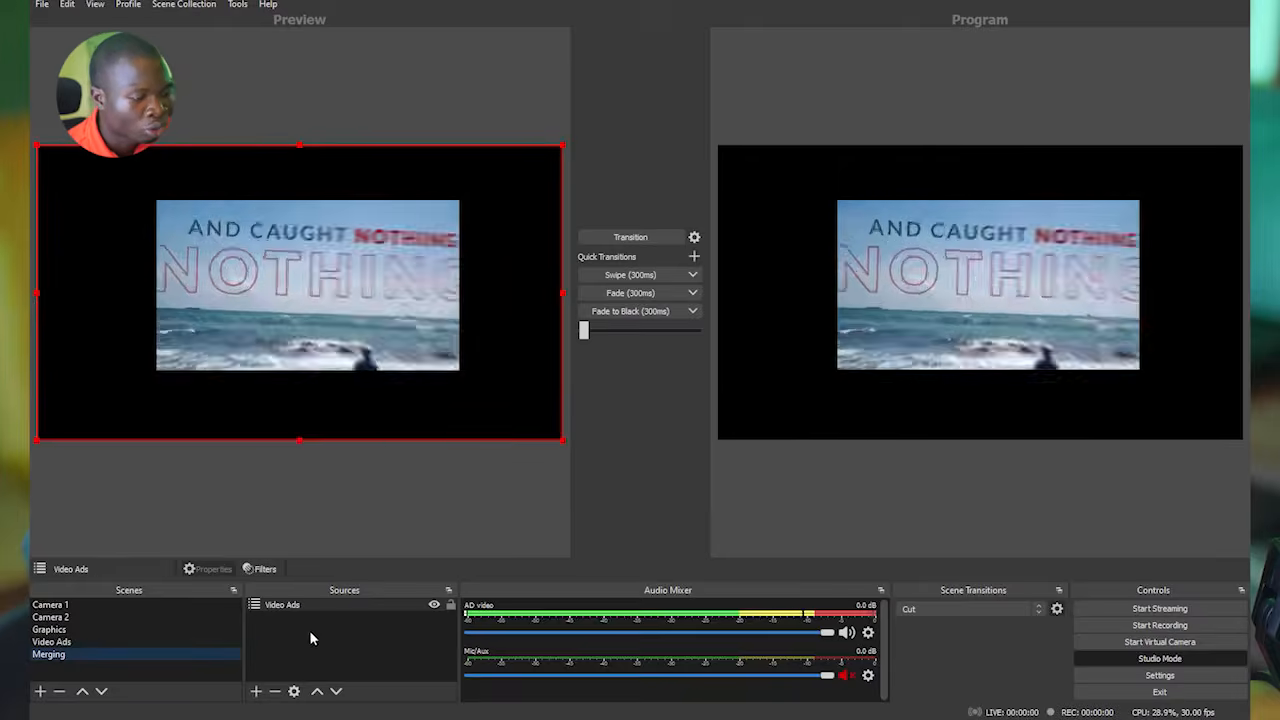
Add the existing Graphics scene as a visible source in the Merging scene and place it beneath the Video Ads source.
click(256, 691)
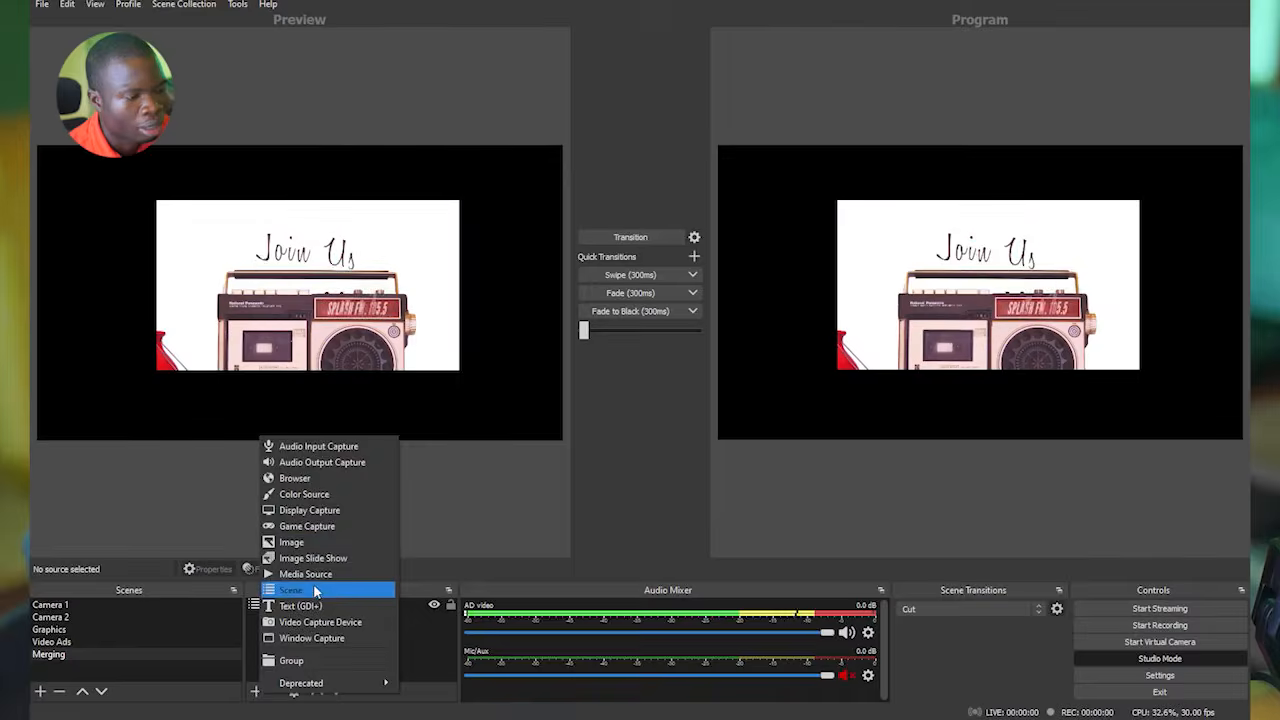
click(291, 590)
click(540, 336)
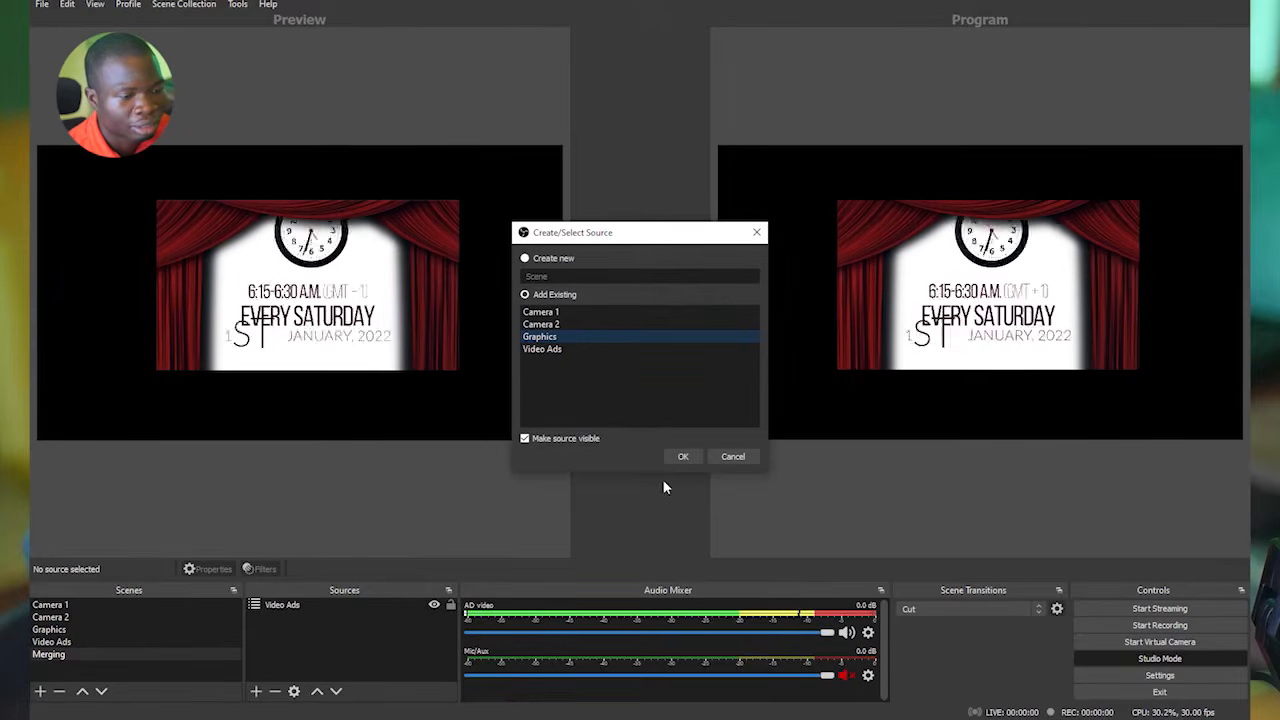
click(684, 456)
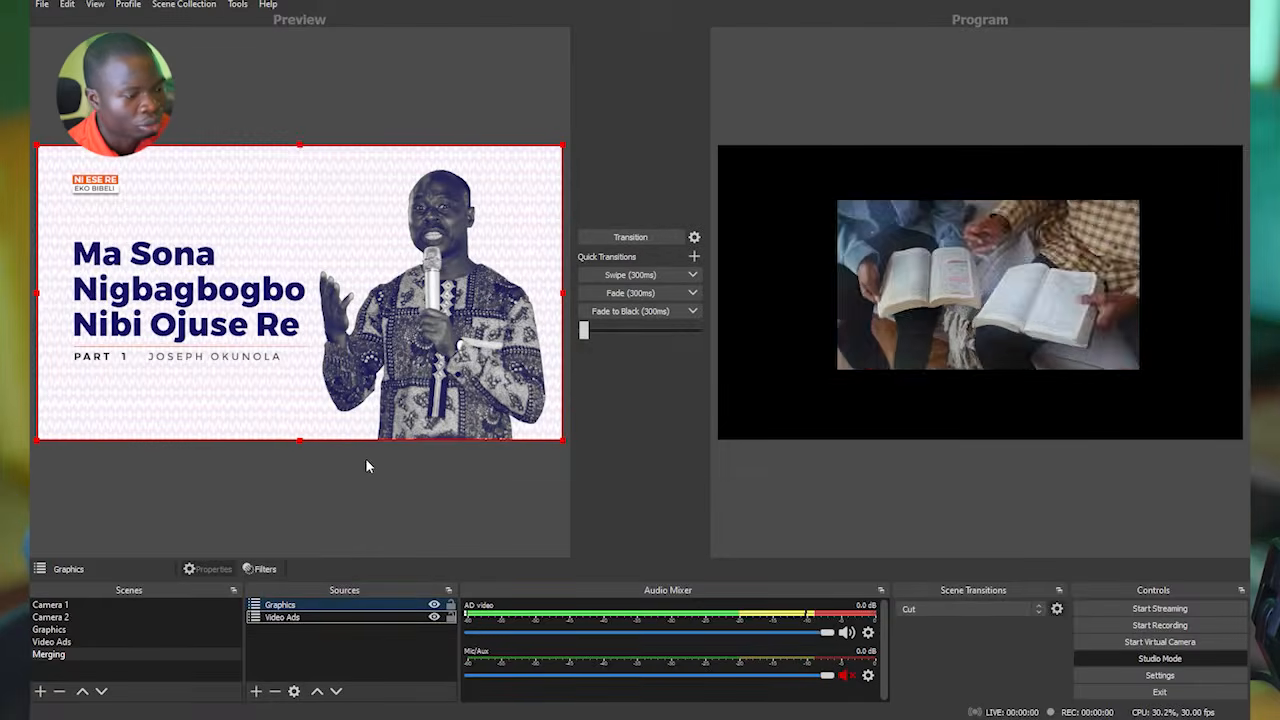
click(286, 608)
drag(287, 626, 286, 624)
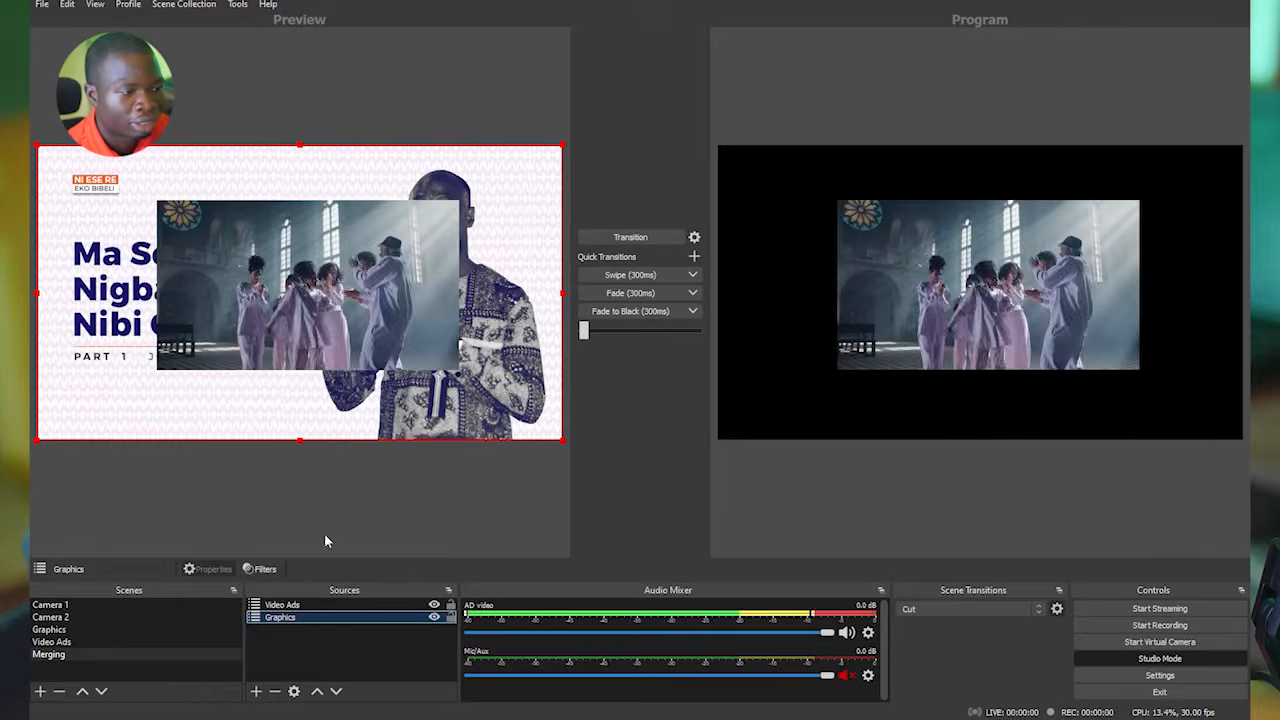
Try to shrink the Video Ads source over the graphic in the Merging scene by its lower corner.
click(306, 313)
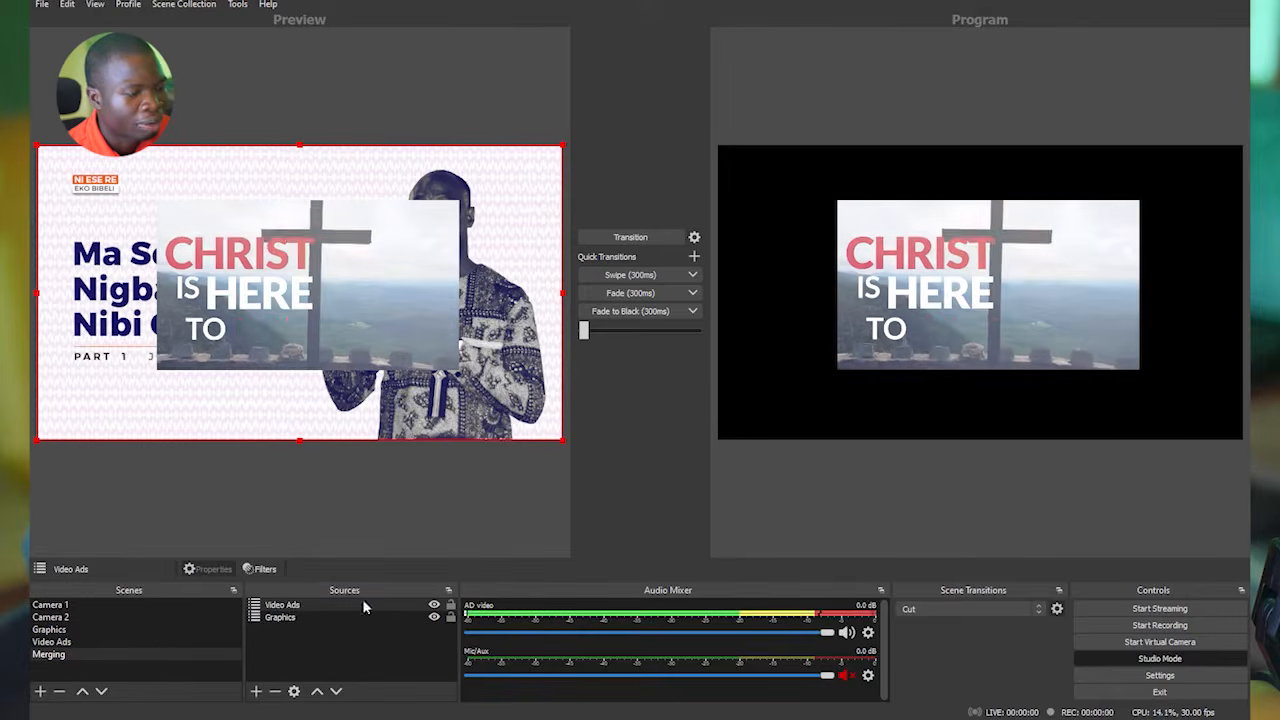
click(284, 605)
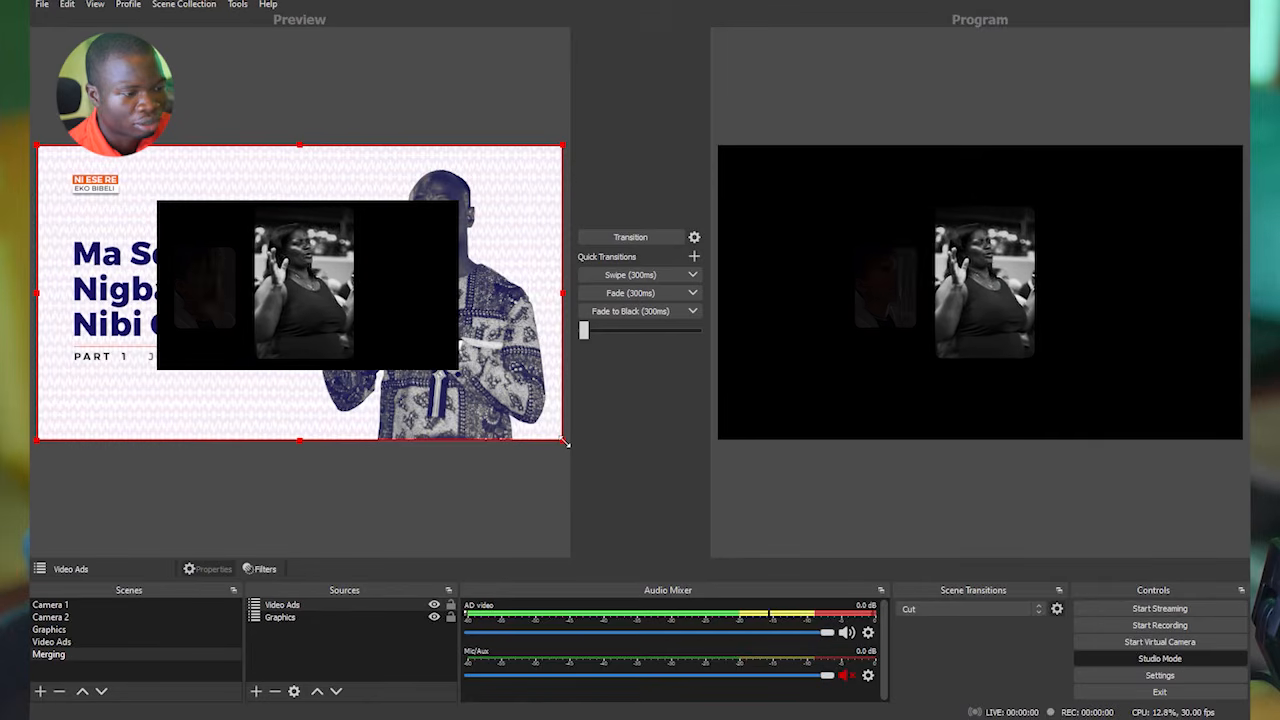
drag(565, 442, 416, 357)
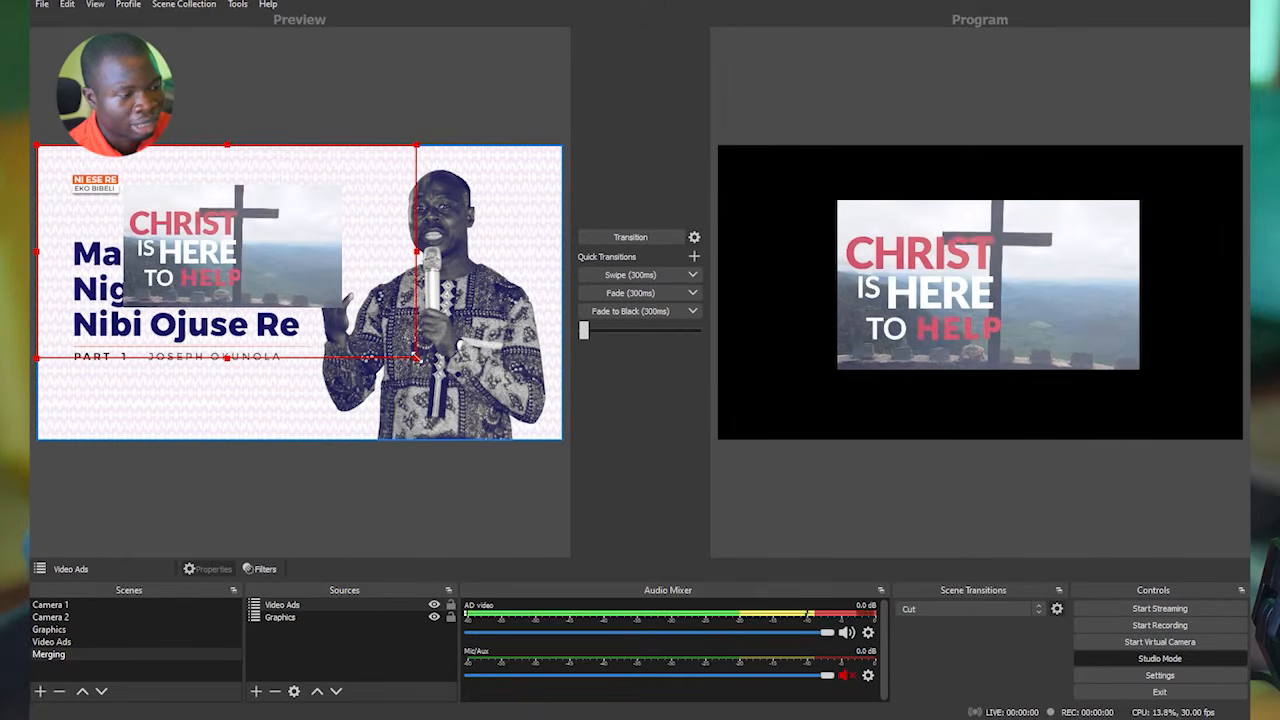
drag(416, 357, 463, 384)
drag(511, 432, 531, 435)
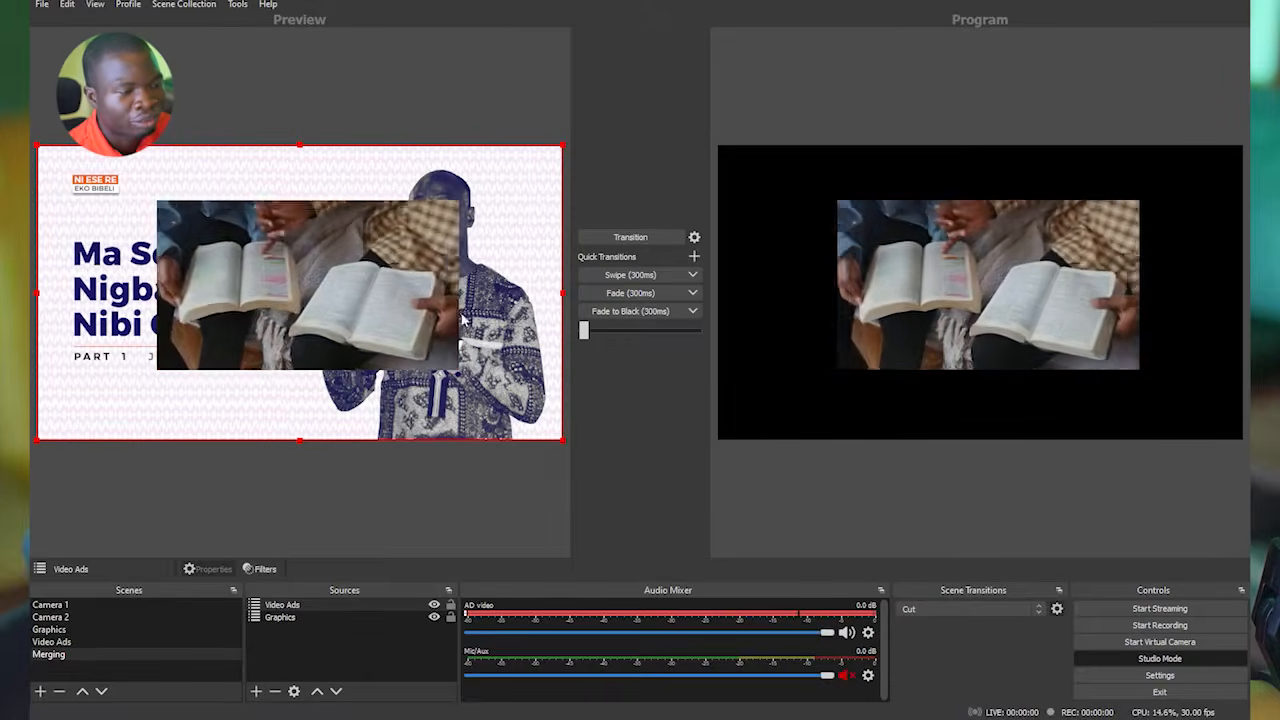
Fit the AD video source to the screen in the Video Ads scene.
click(52, 642)
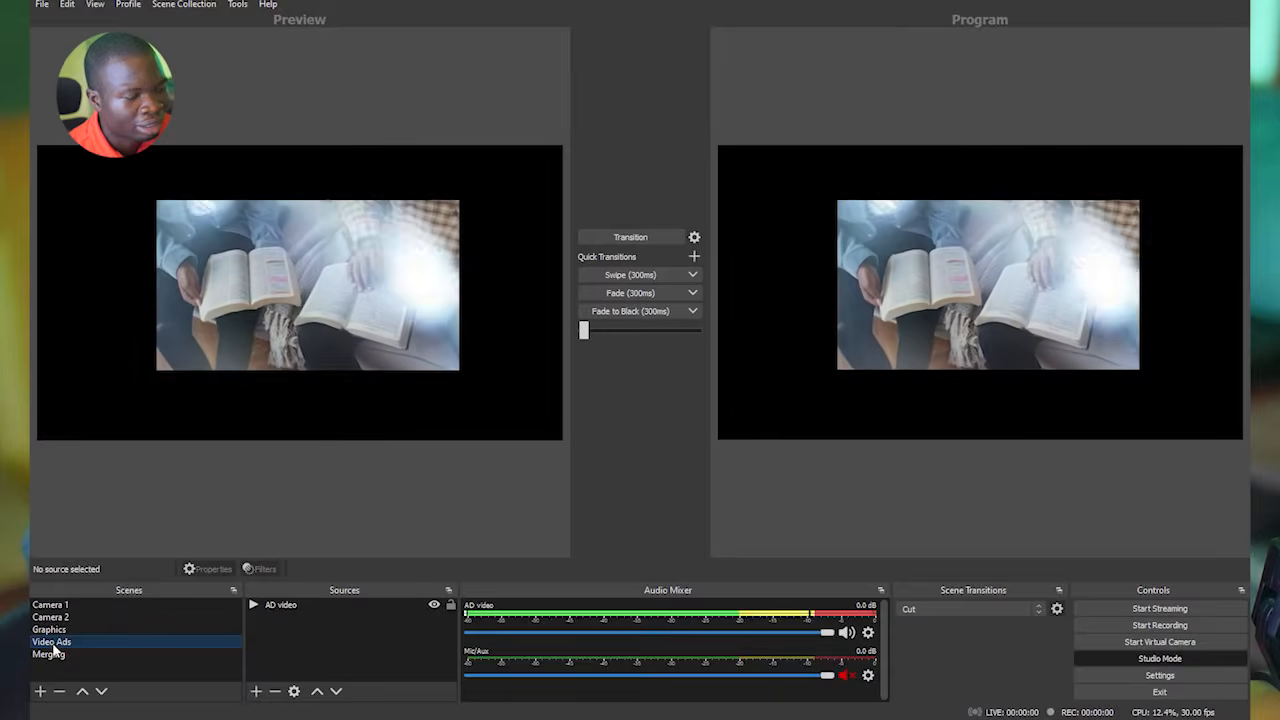
click(298, 605)
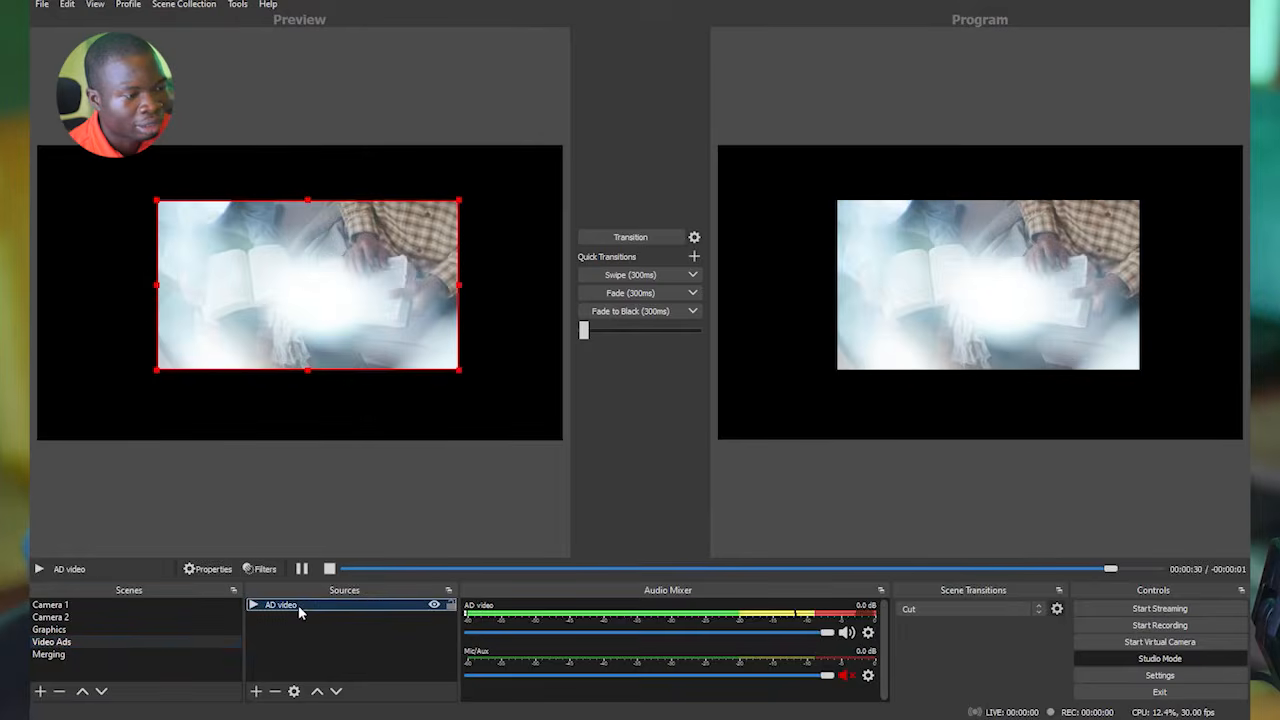
drag(456, 373, 510, 398)
right_click(384, 380)
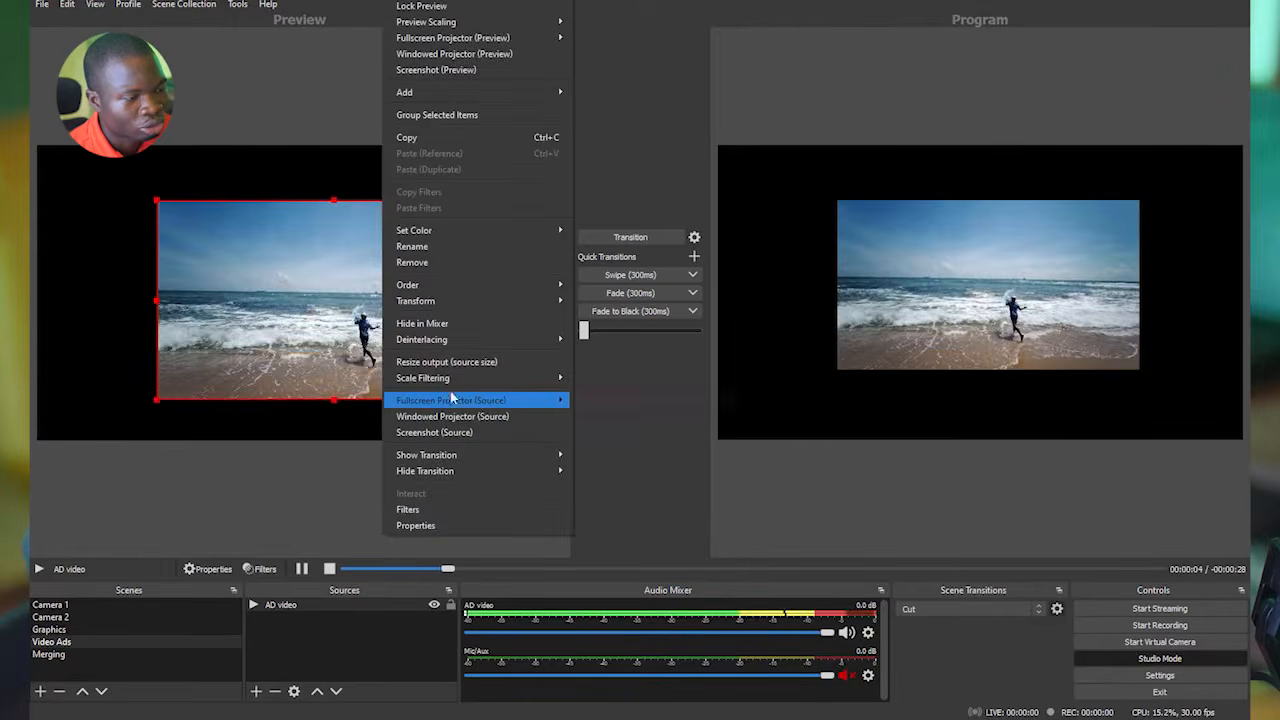
right_click(294, 295)
mouse_move(466, 306)
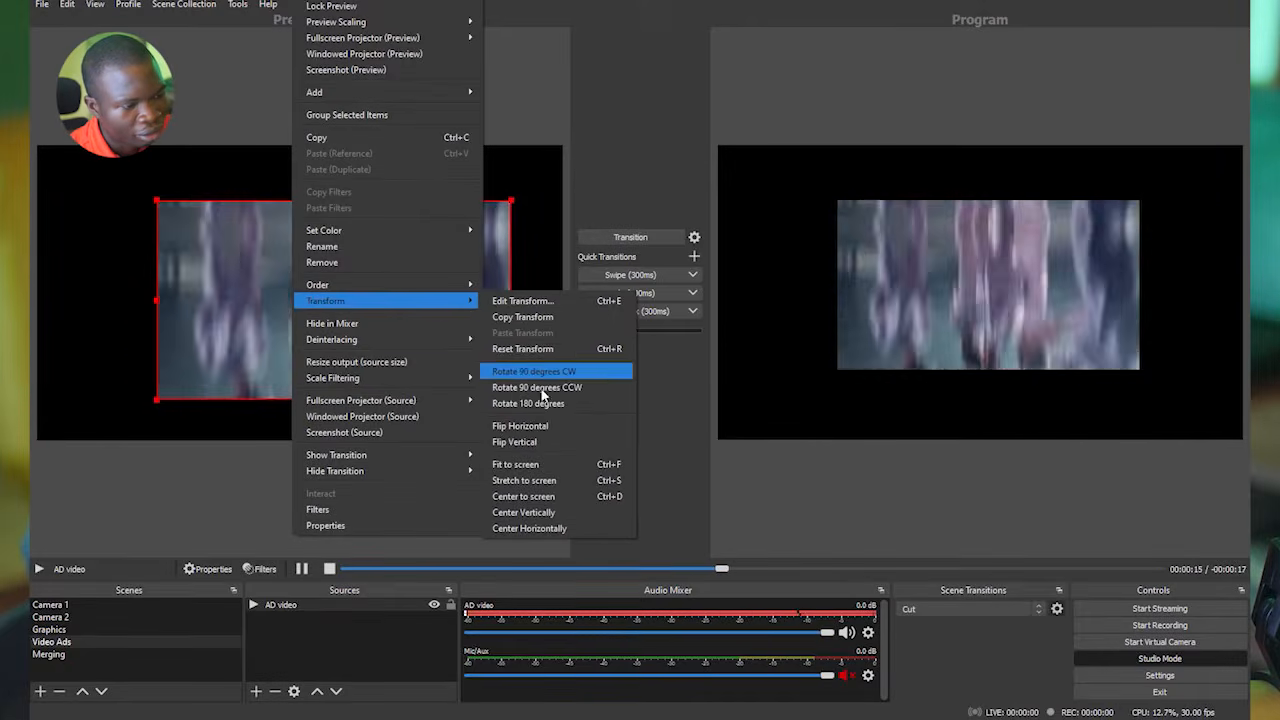
click(544, 464)
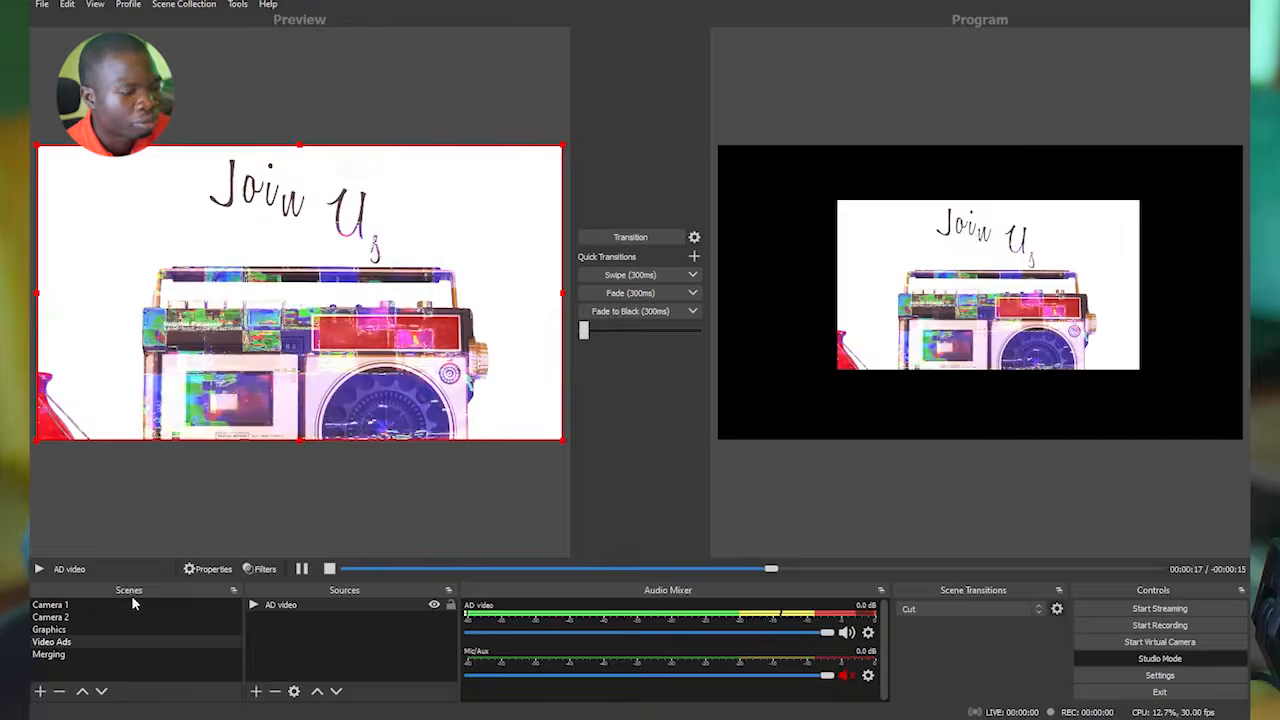
Scale the Video Ads source in the Merging scene to about half width over the graphic's title text, and transition the scene to program.
click(63, 655)
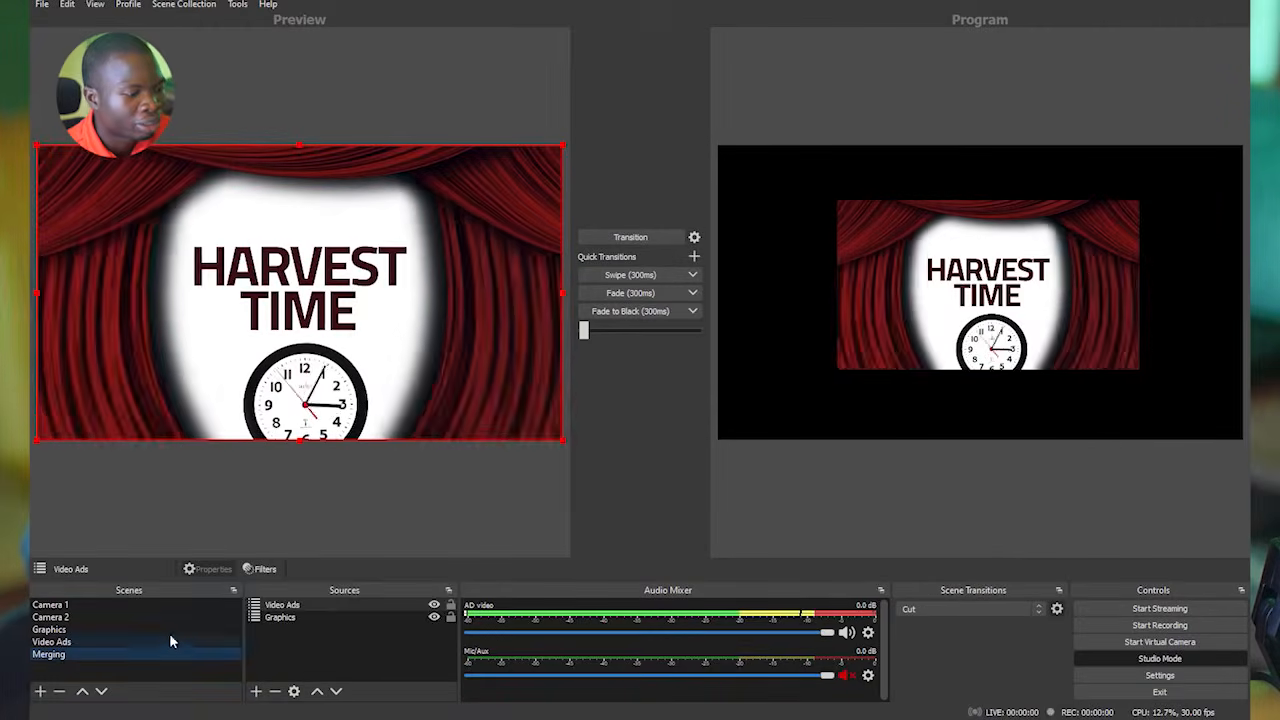
click(300, 605)
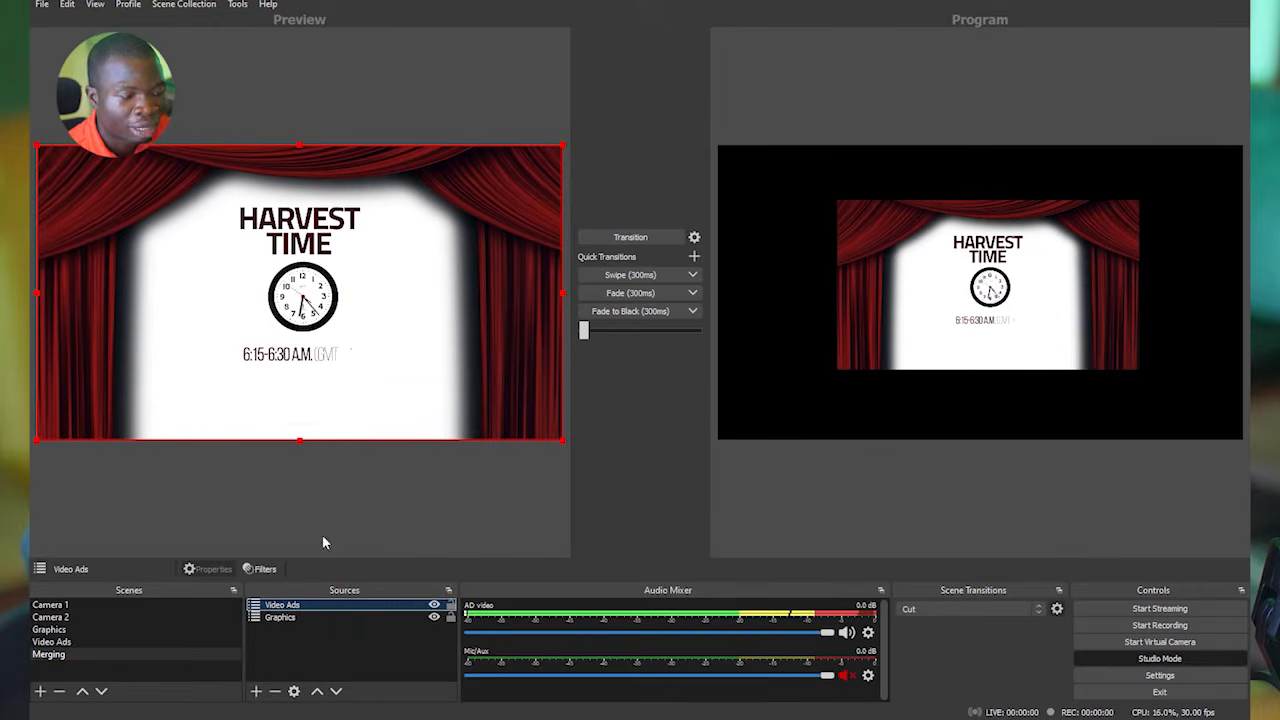
click(434, 605)
click(434, 605)
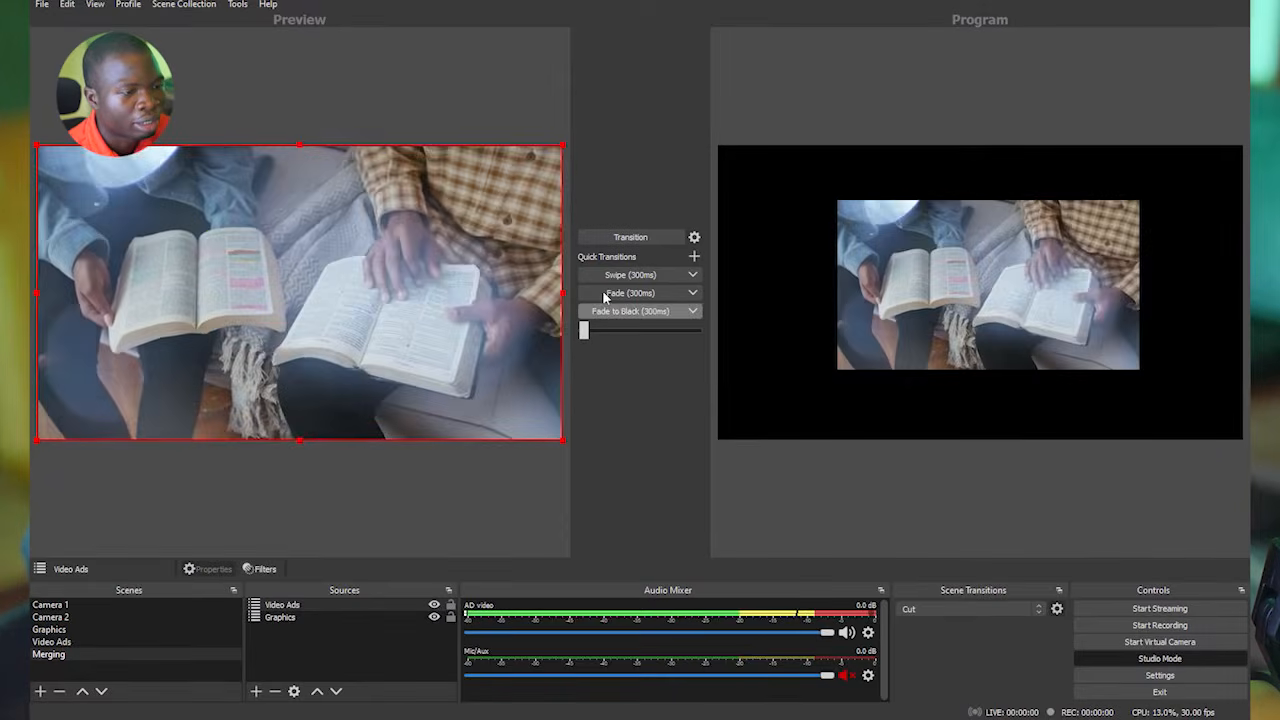
drag(566, 293, 270, 295)
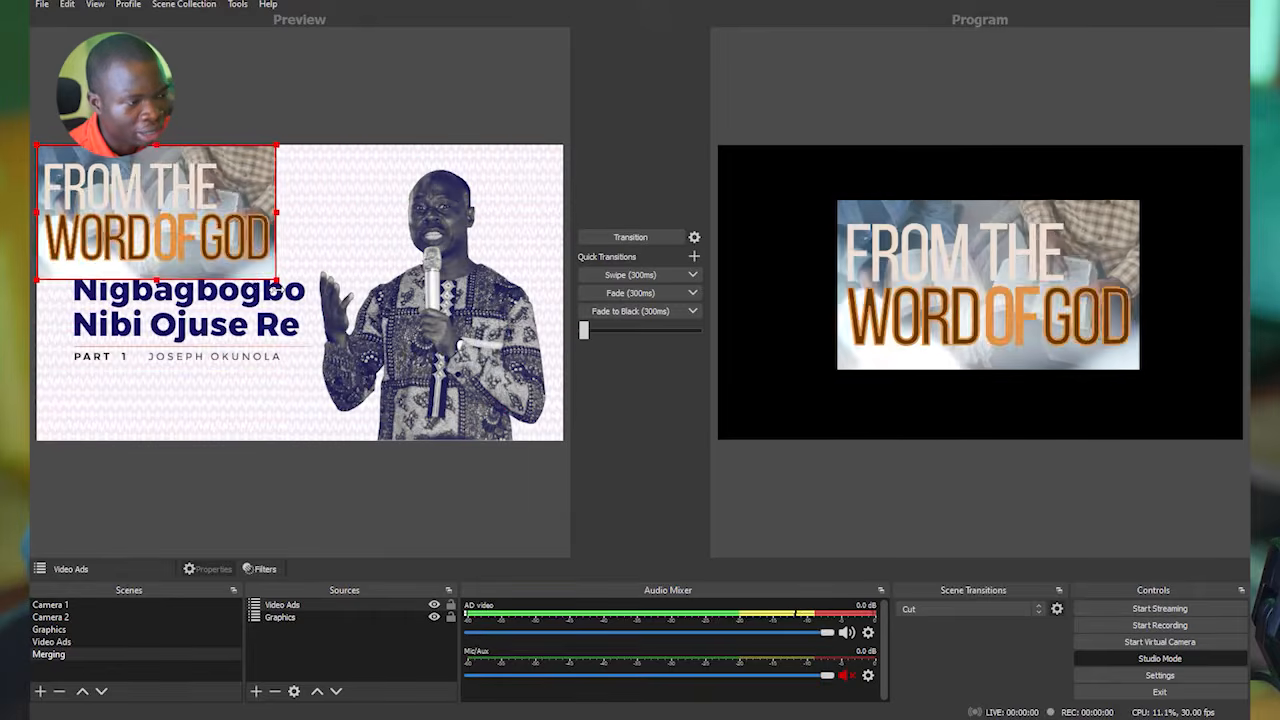
drag(214, 256, 505, 331)
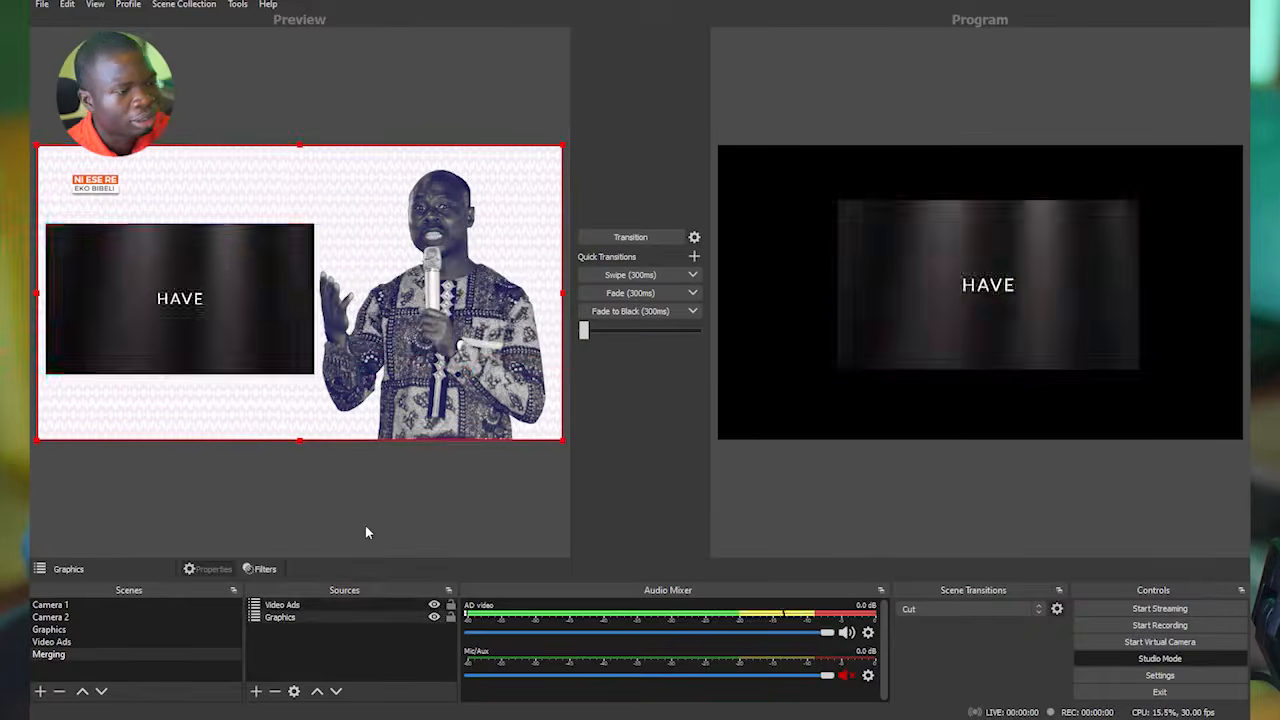
click(366, 527)
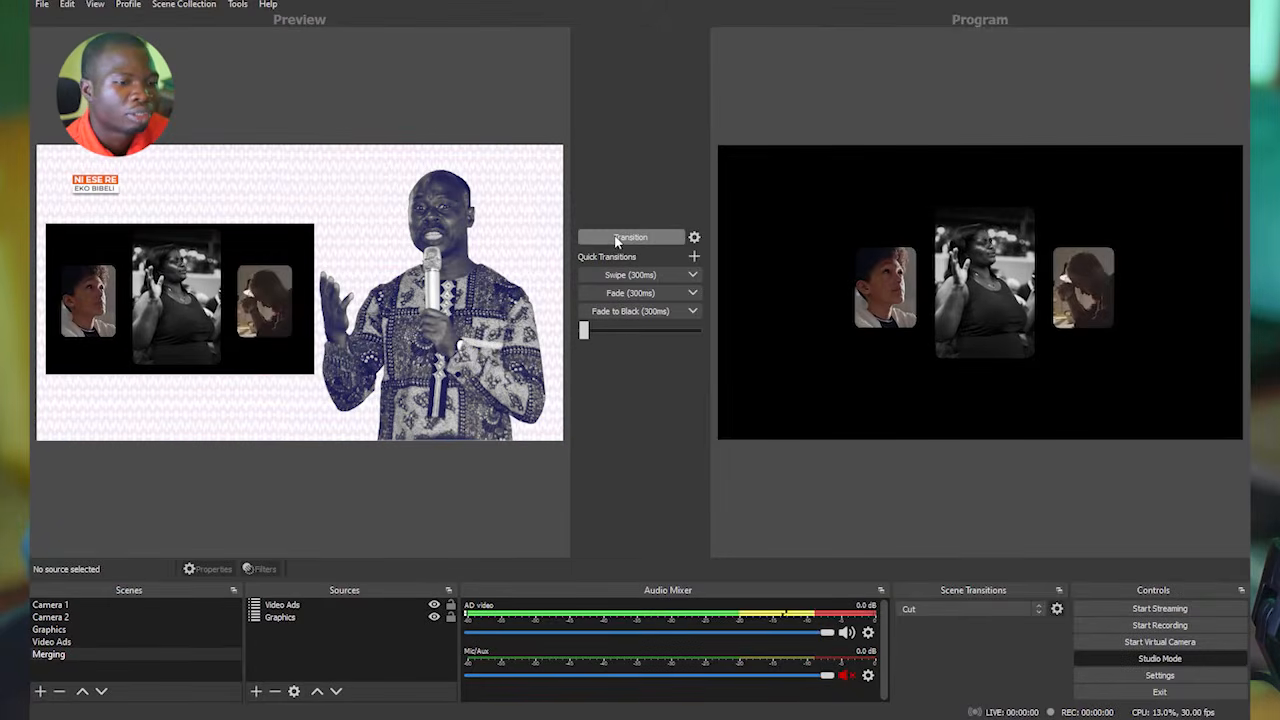
click(617, 238)
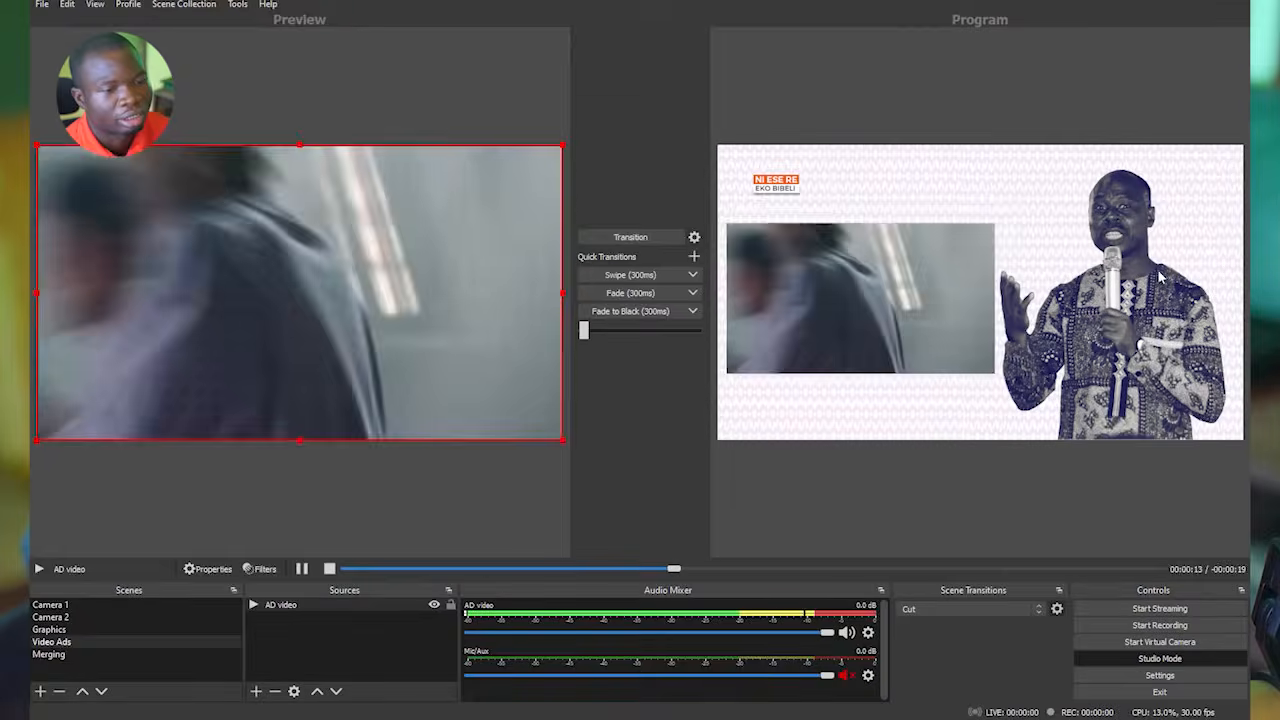
Hide the AD video source in the Video Ads scene, check its effect on the Merging scene, and show it again.
click(141, 655)
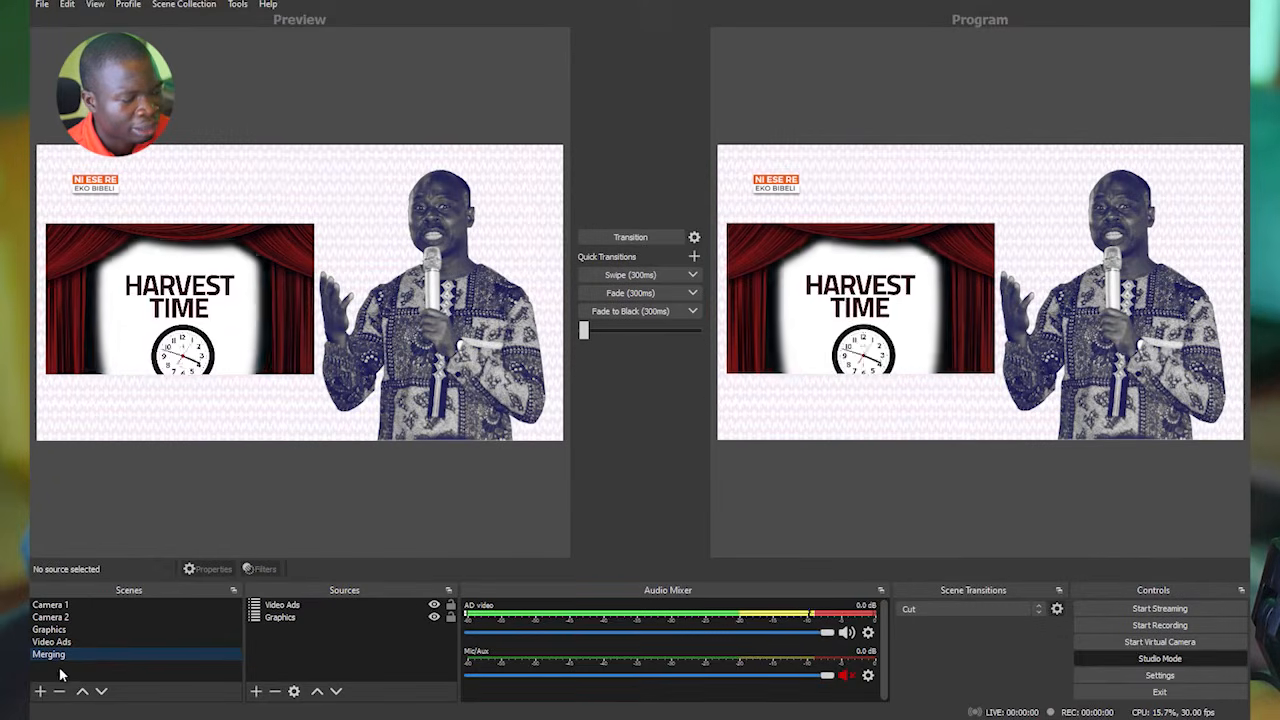
click(287, 619)
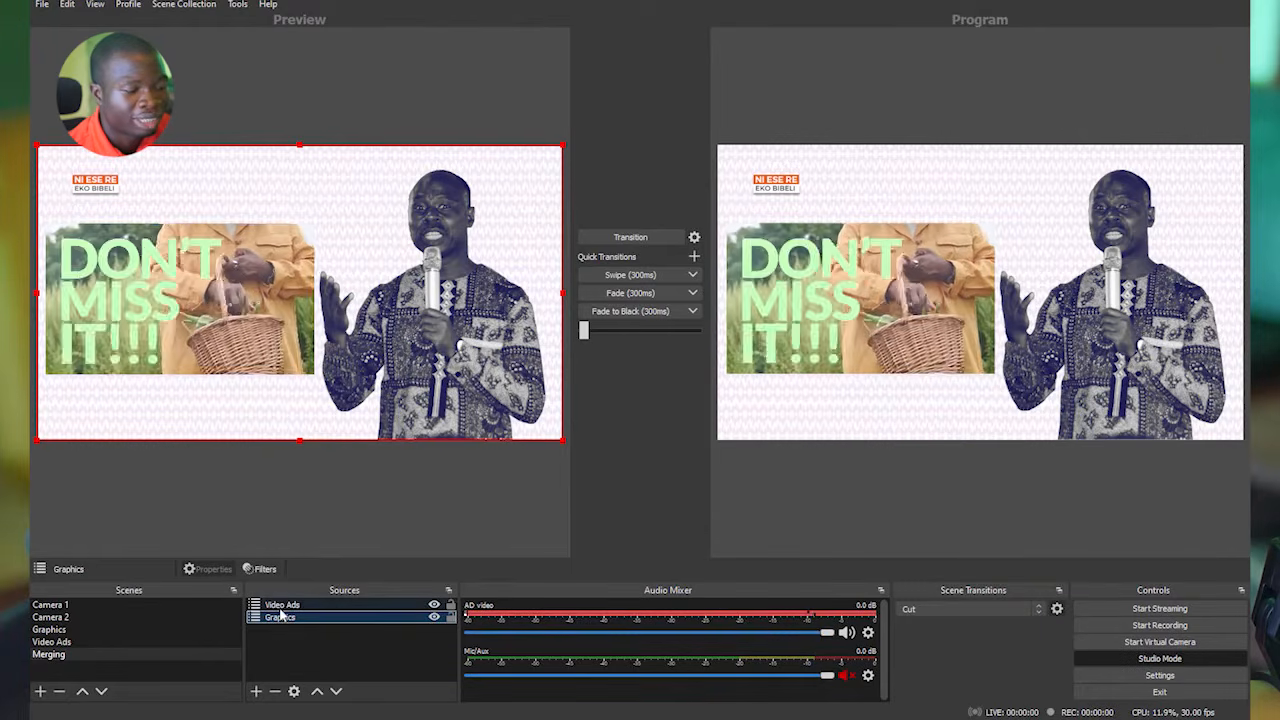
click(85, 642)
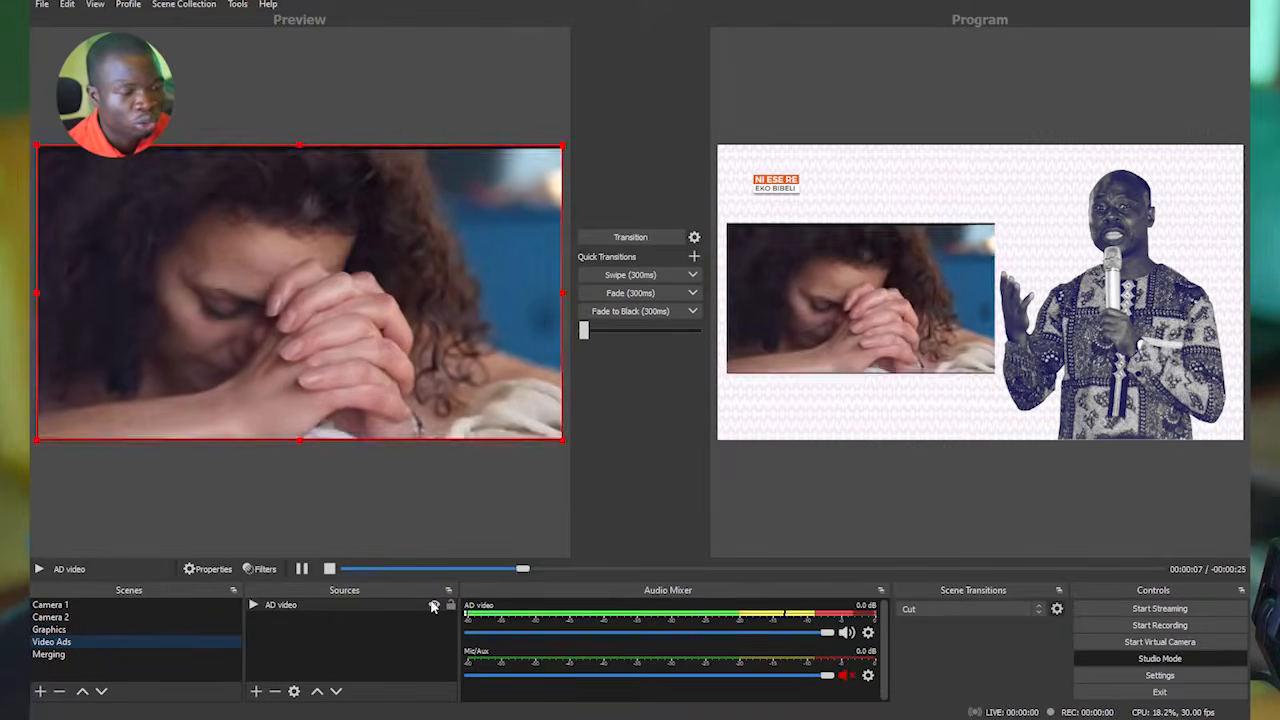
click(433, 605)
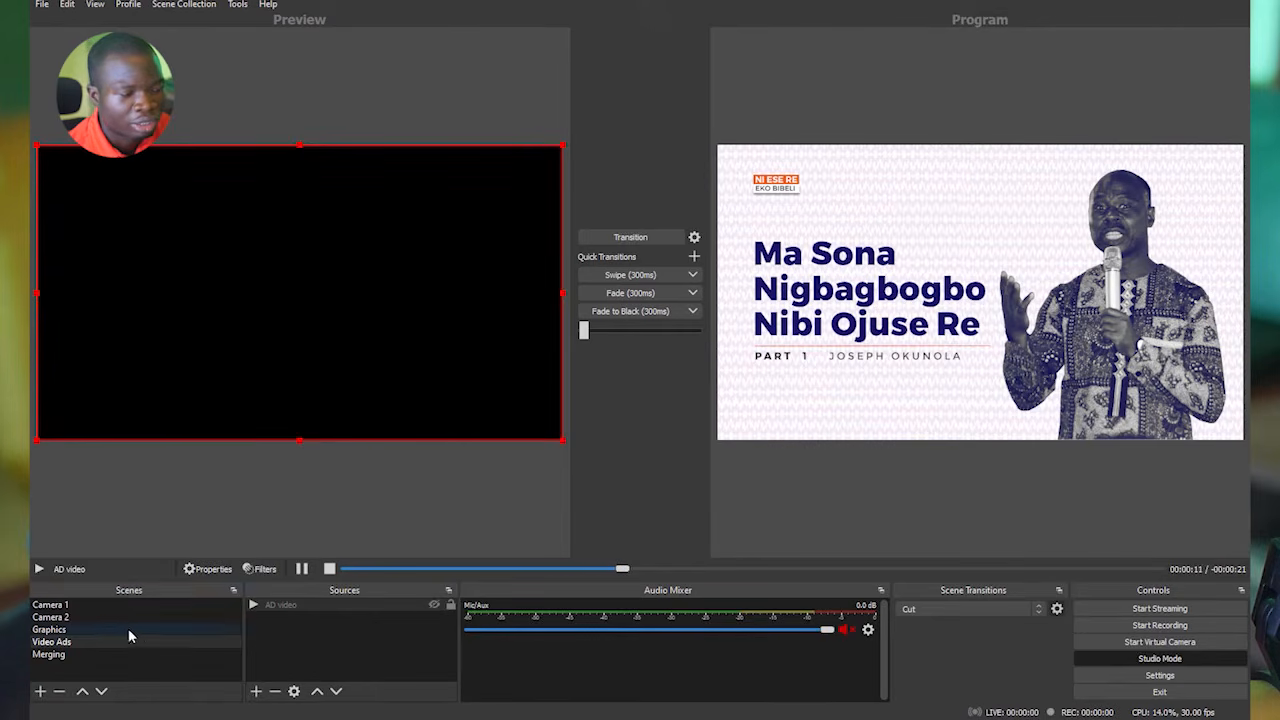
click(50, 654)
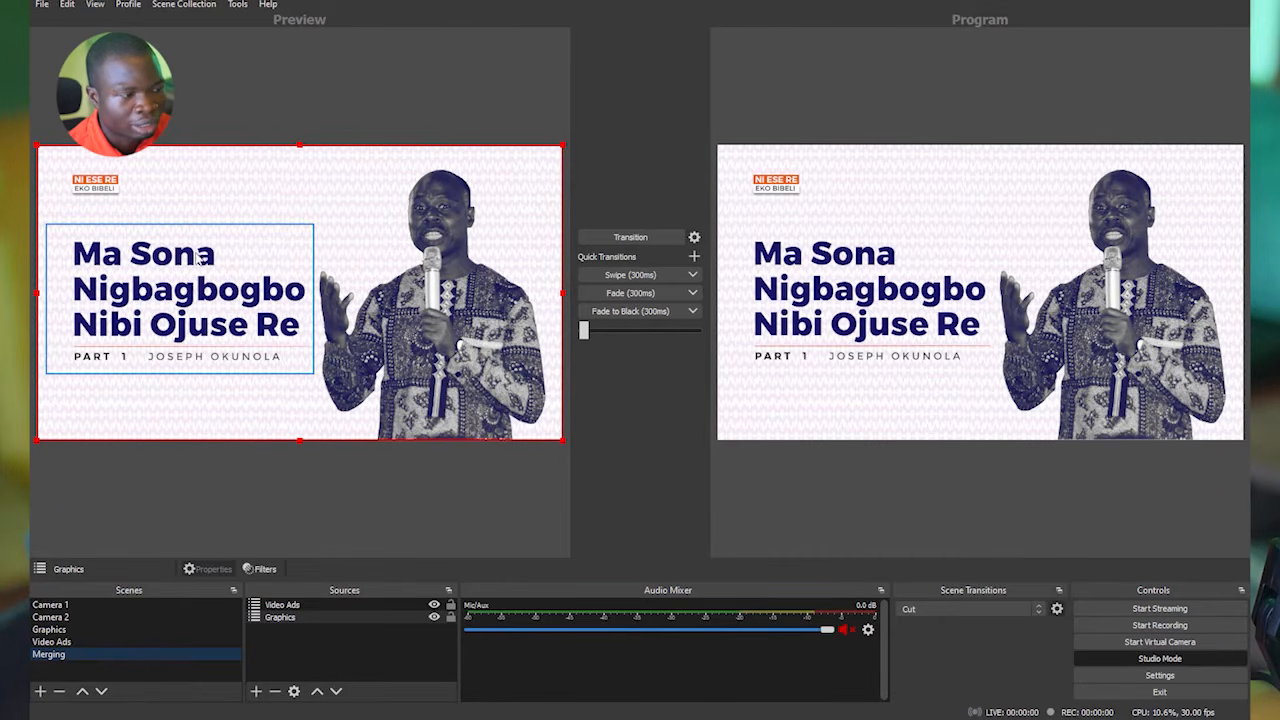
click(209, 281)
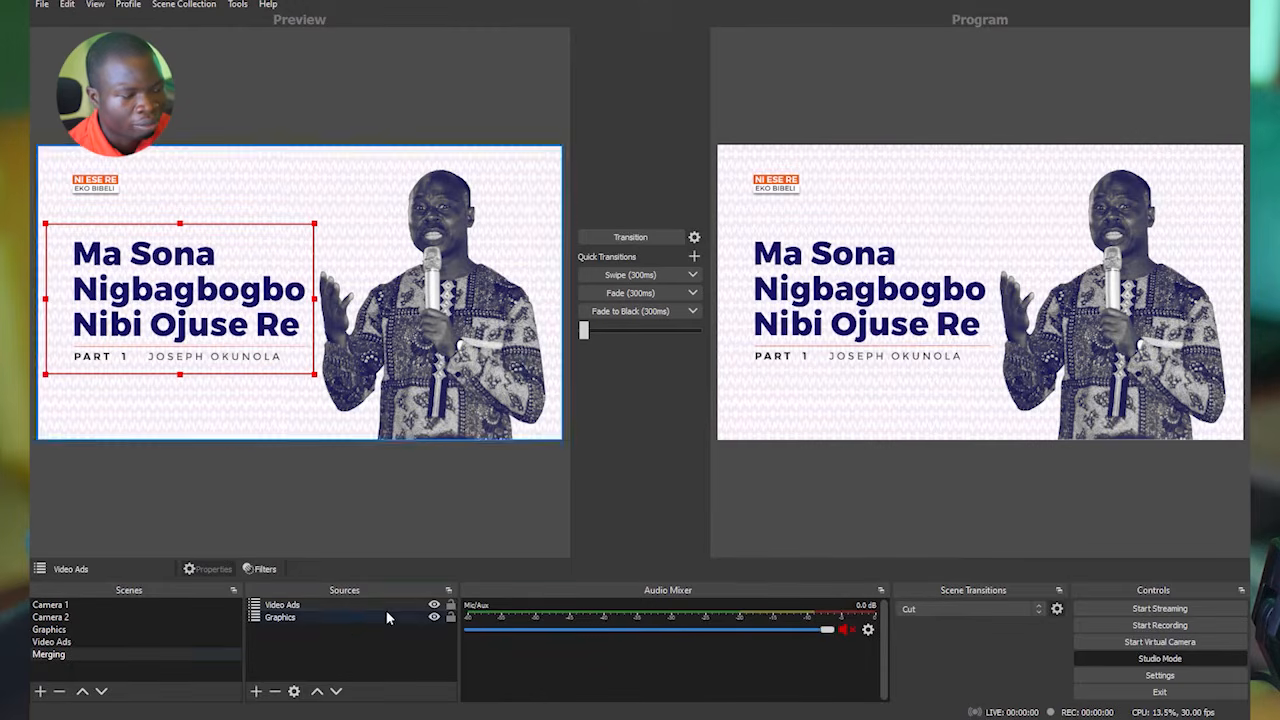
click(50, 642)
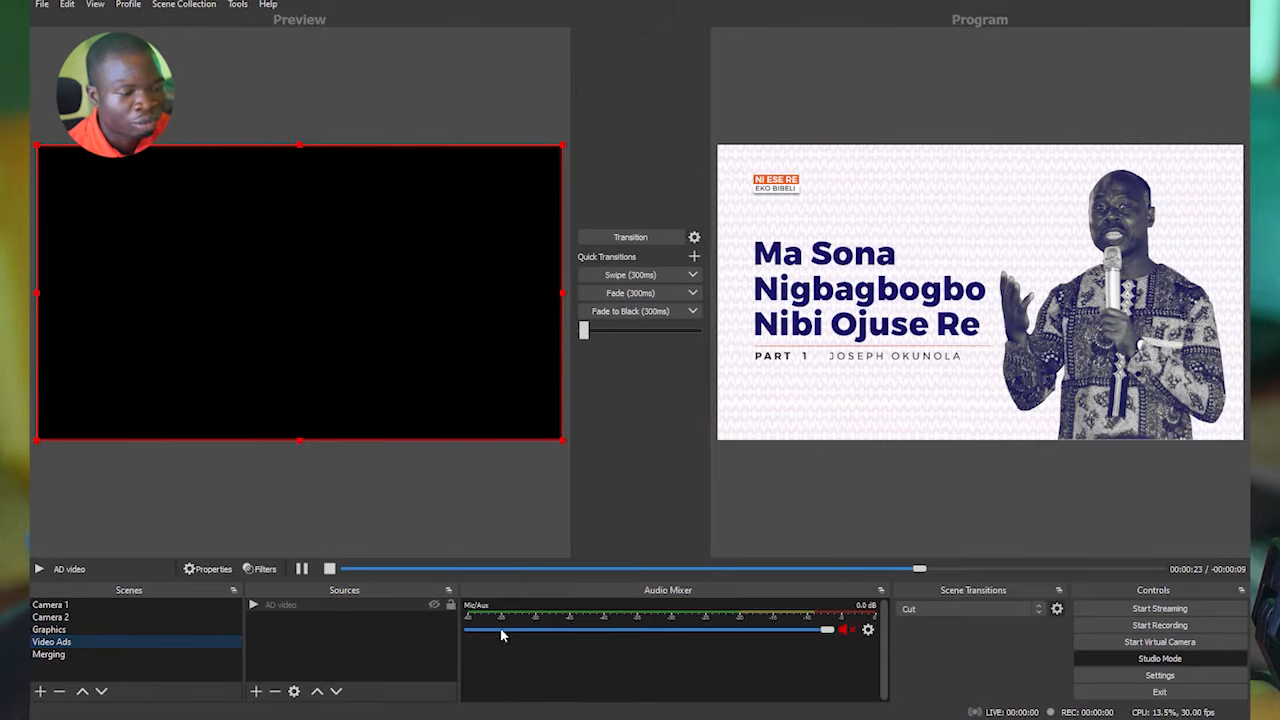
click(433, 606)
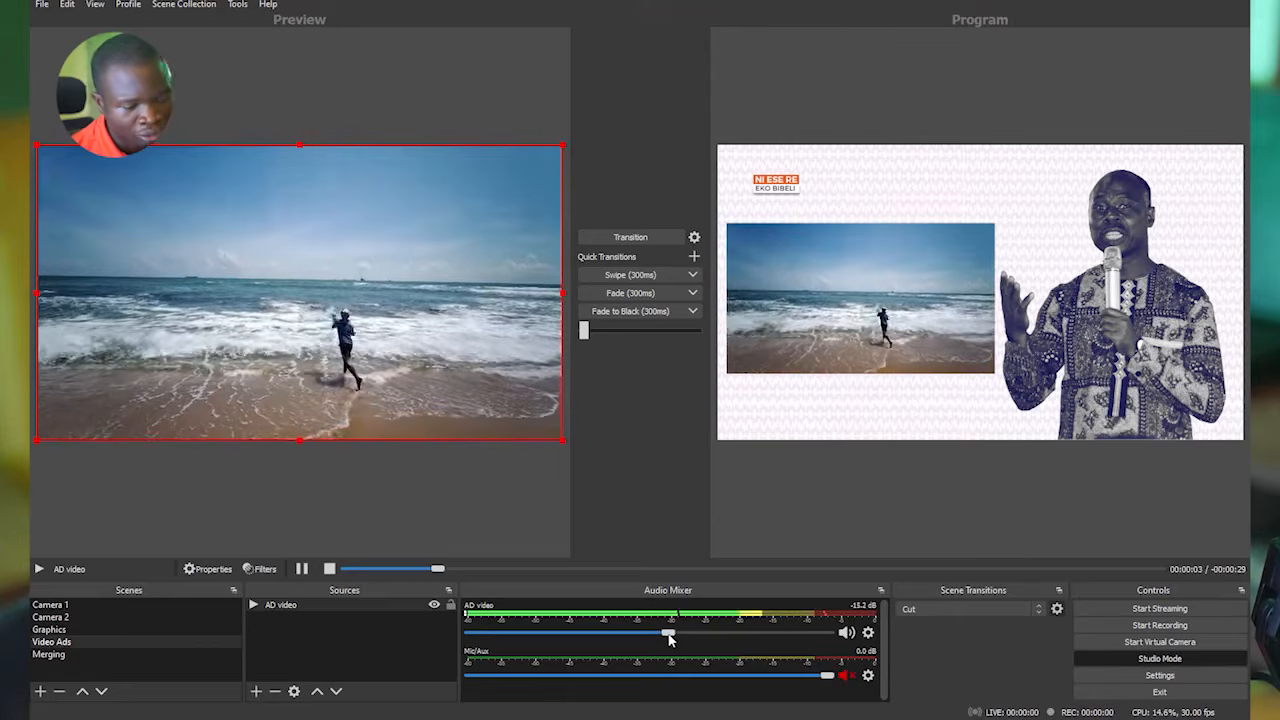
Set the AD video audio volume to -3.0 dB and unmute both AD video and Mic/Aux.
drag(724, 636, 778, 636)
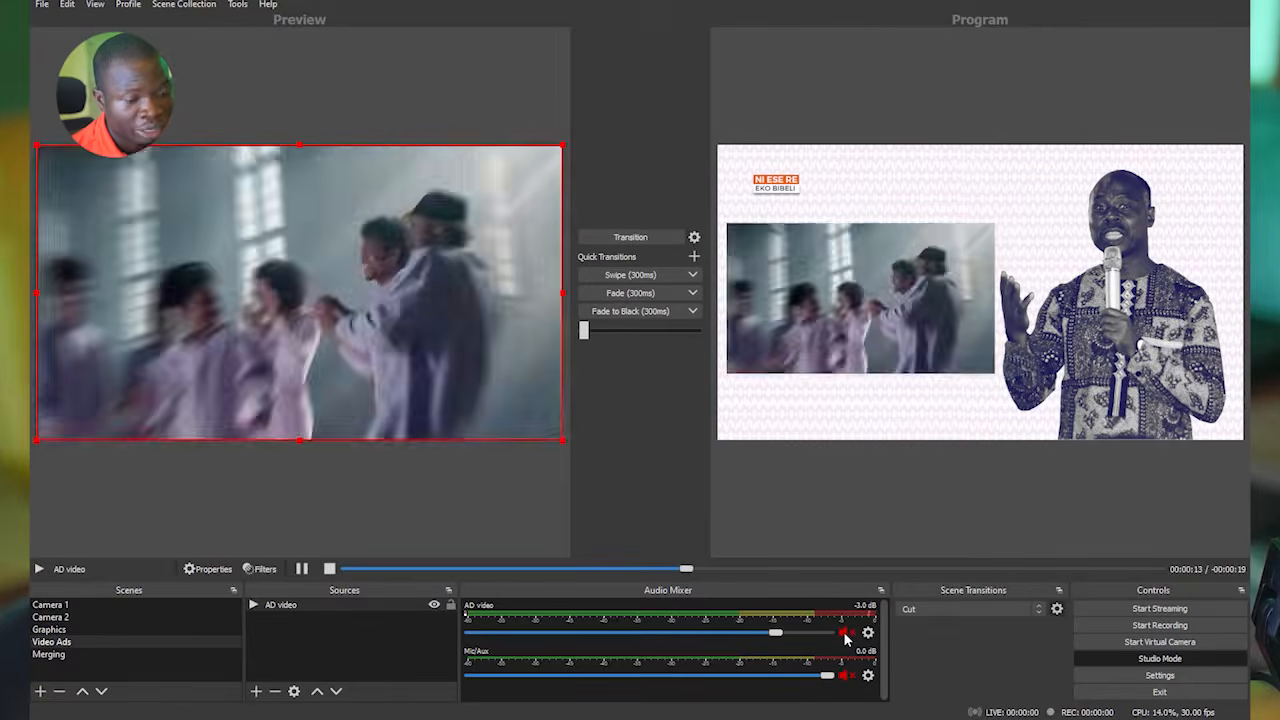
click(846, 634)
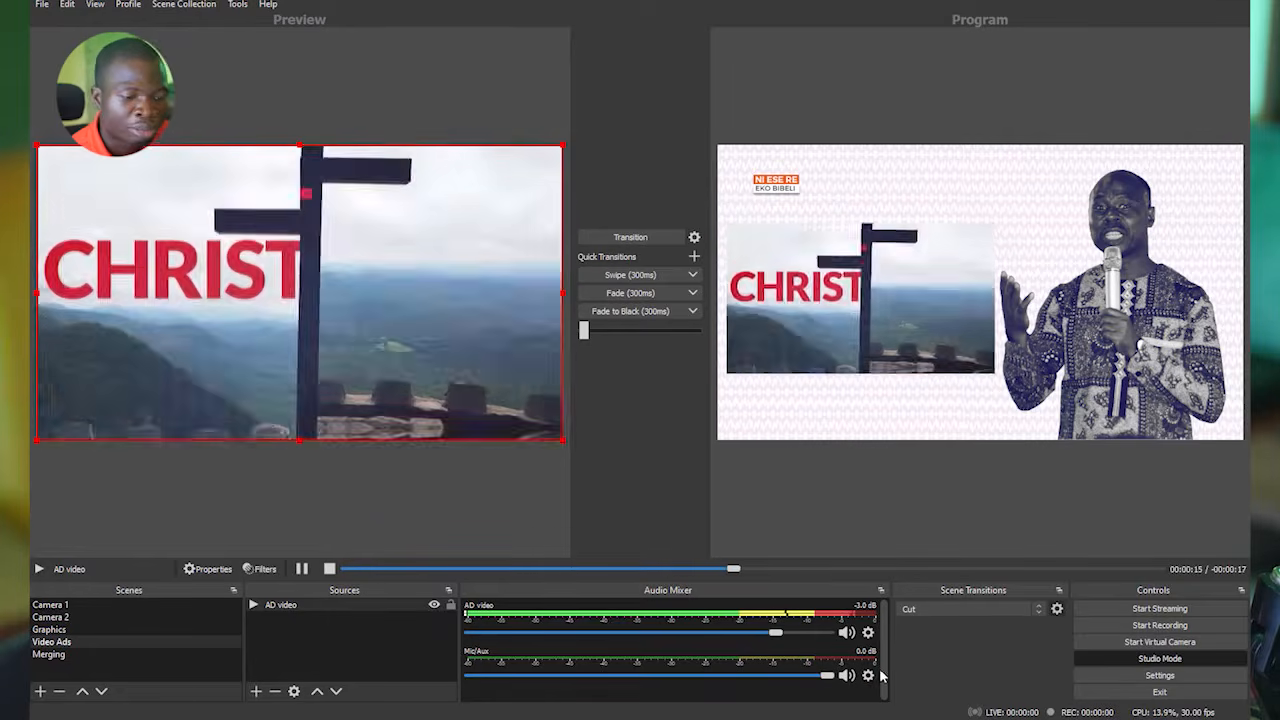
Set the Mic/Aux audio device to IN 1-2 (BEHRINGER UMC 202HD 192k).
click(869, 675)
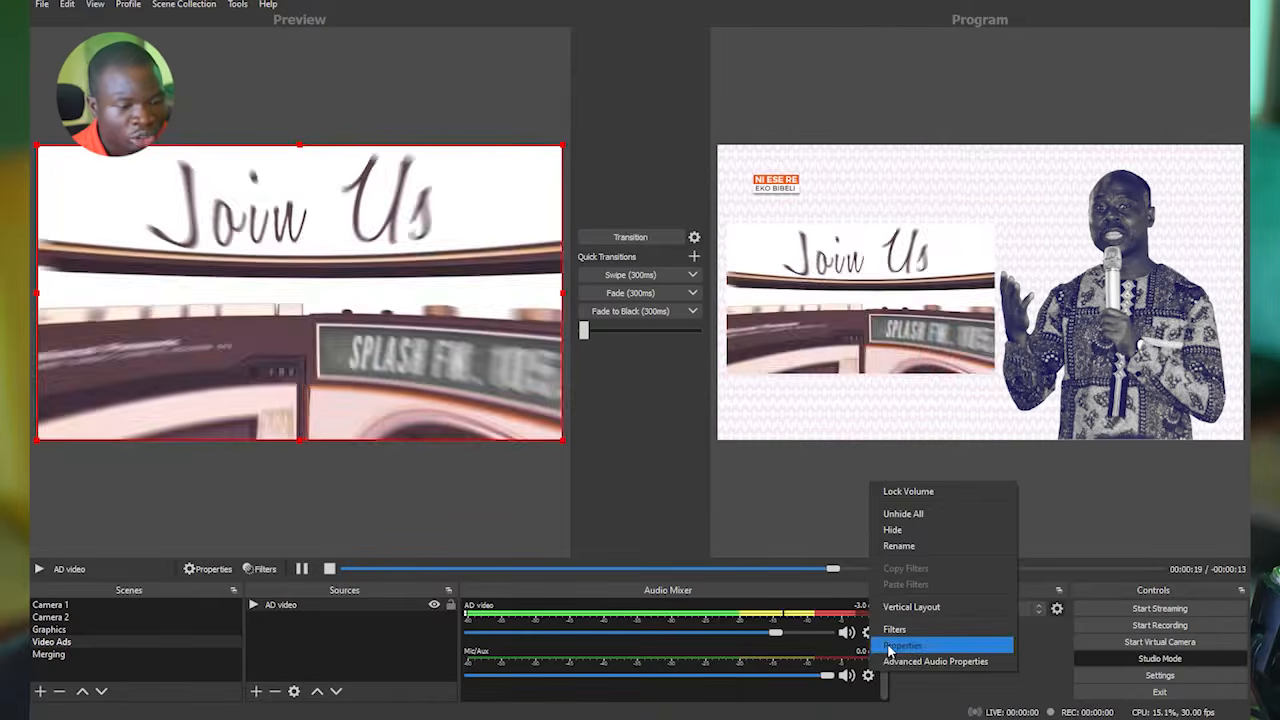
click(892, 645)
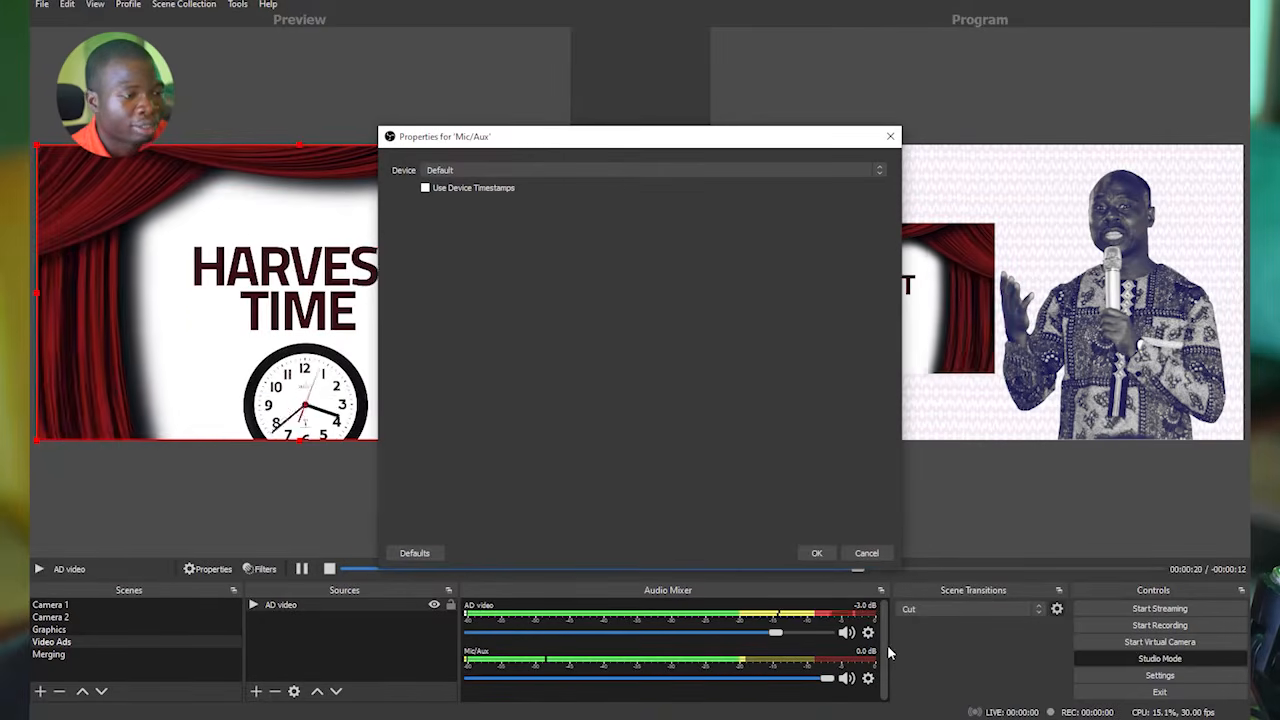
click(523, 171)
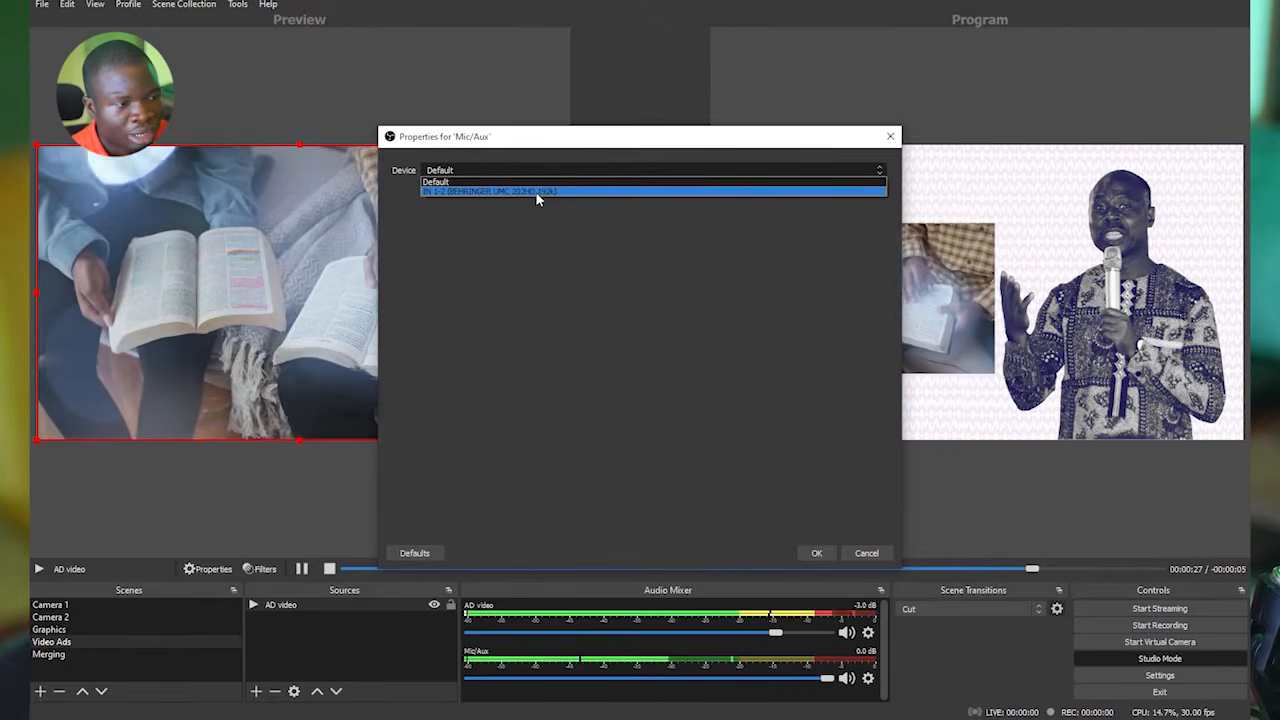
click(536, 192)
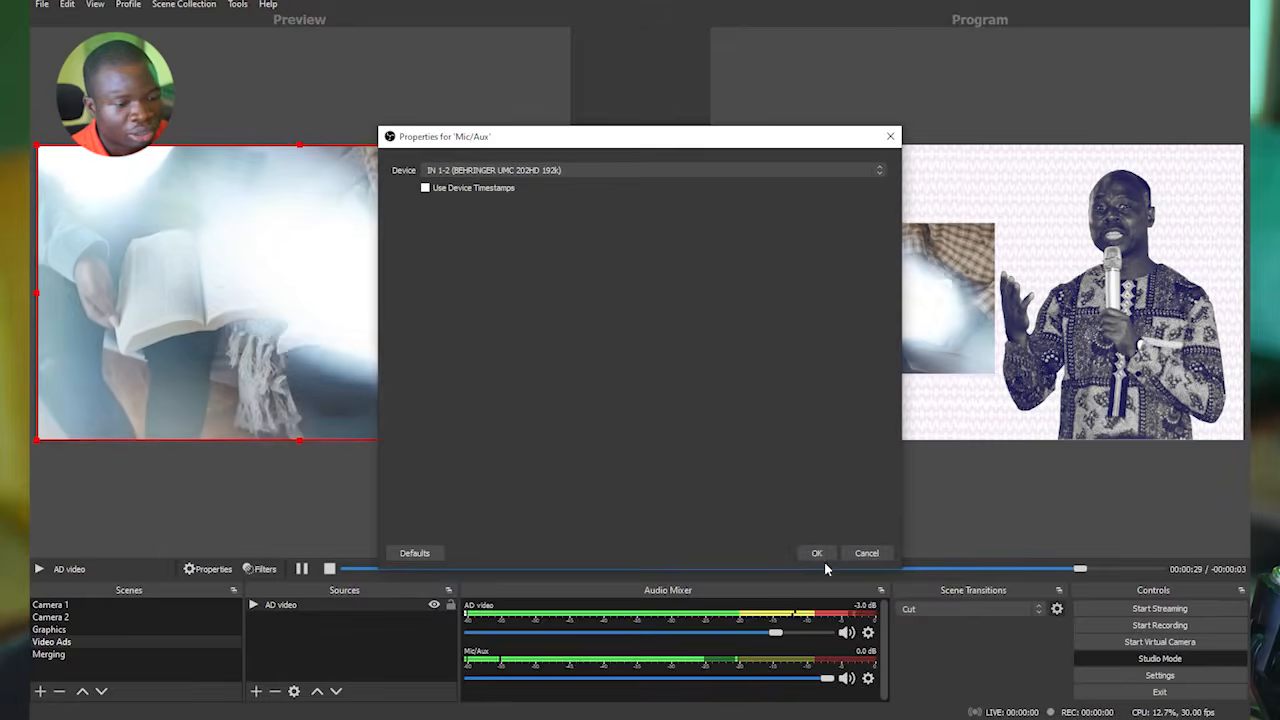
click(816, 553)
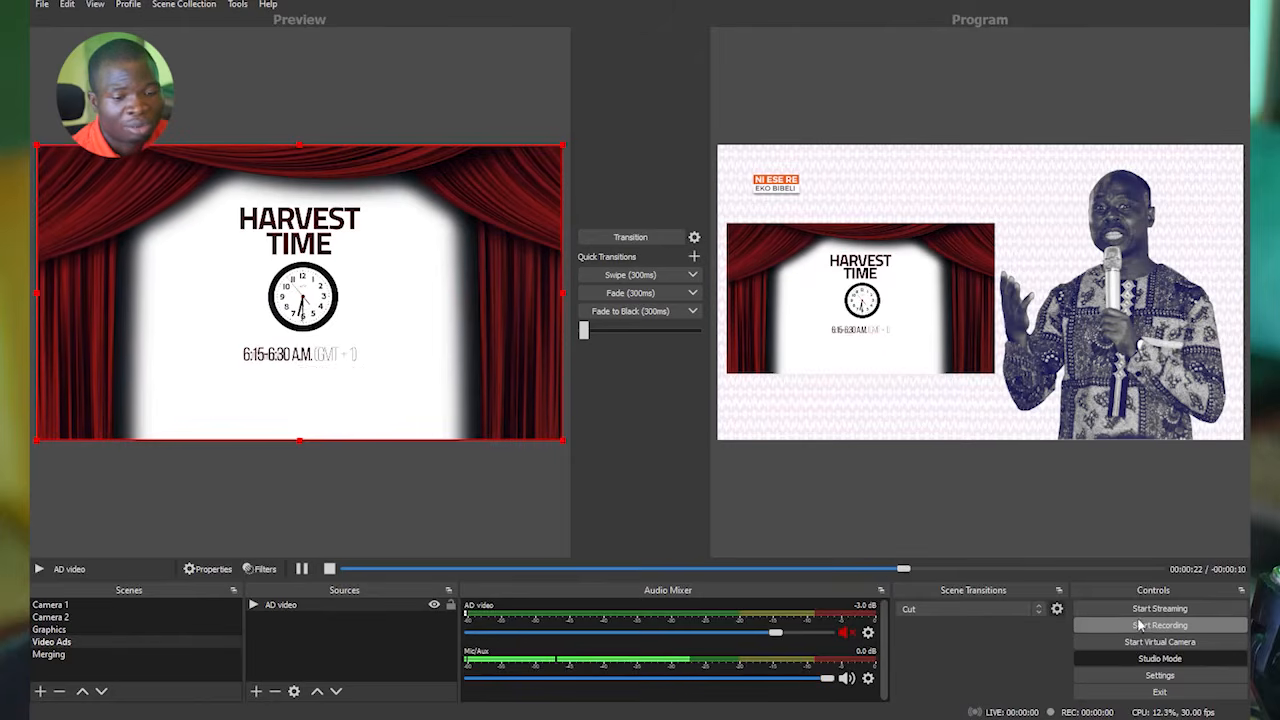
Try to start streaming and dismiss the connection error.
click(1162, 607)
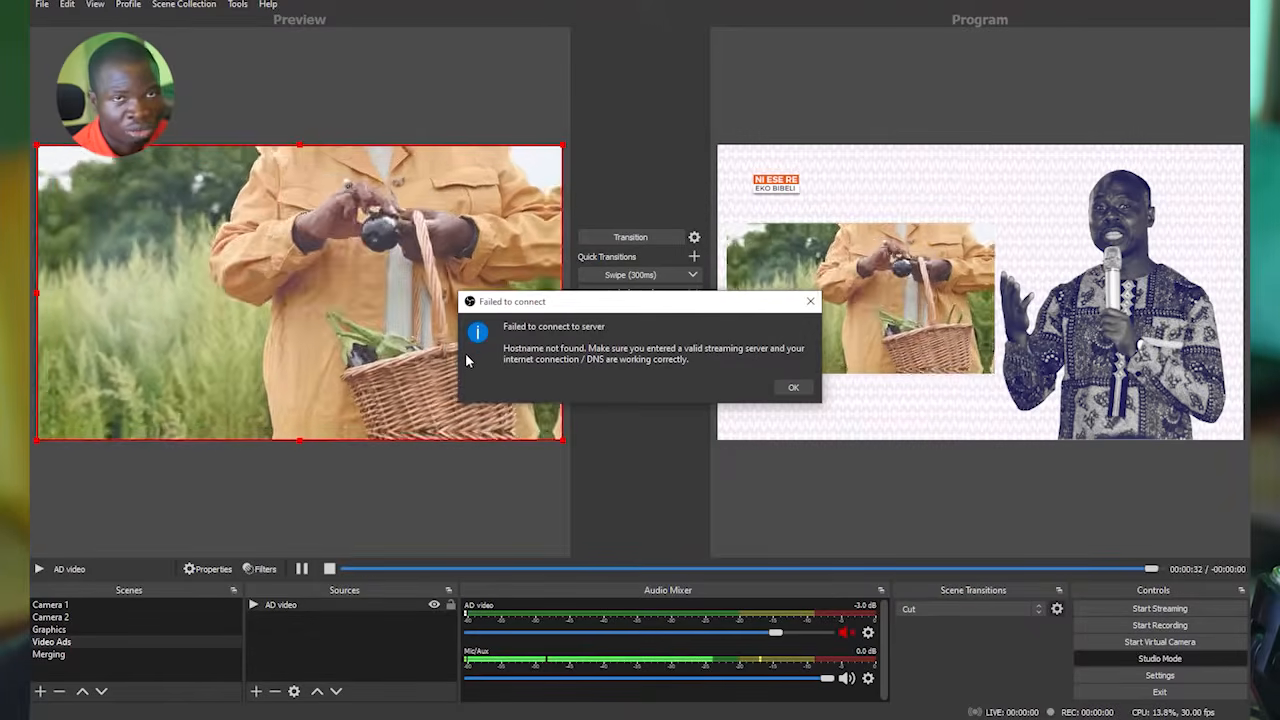
click(793, 387)
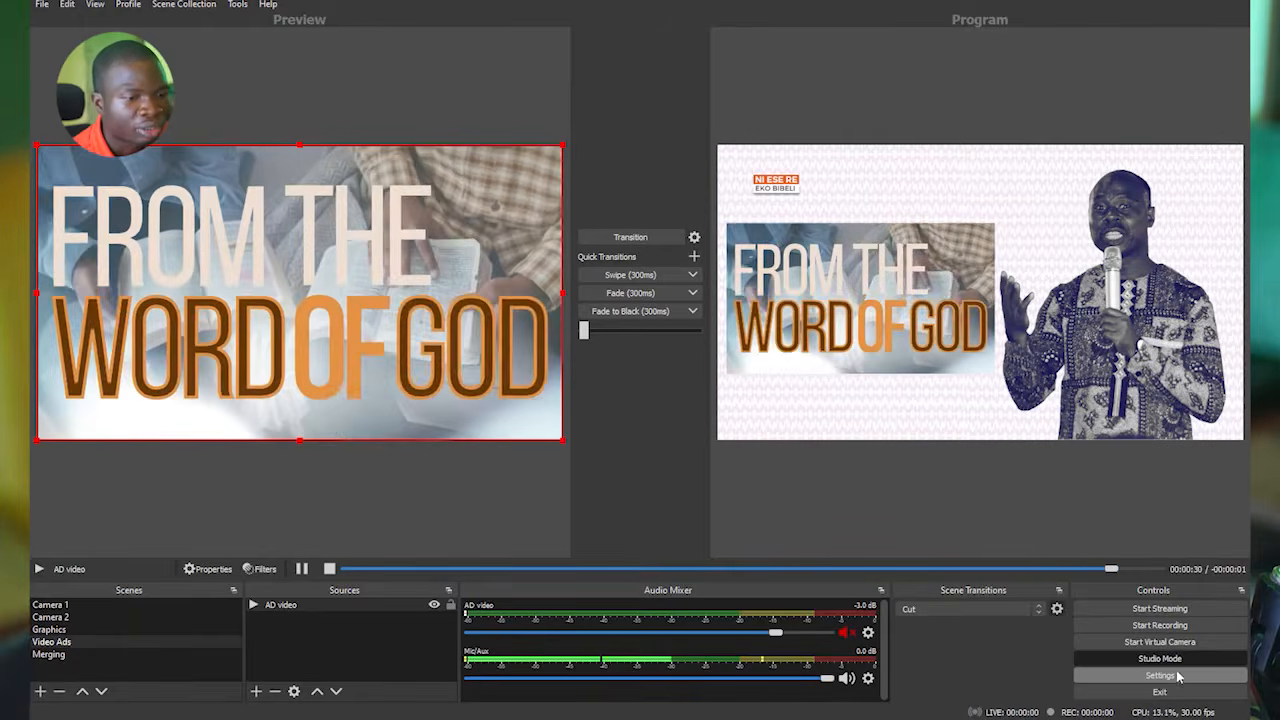
Select Facebook Live as the streaming service in the Stream settings and check the computer's Wi-Fi status.
click(1178, 677)
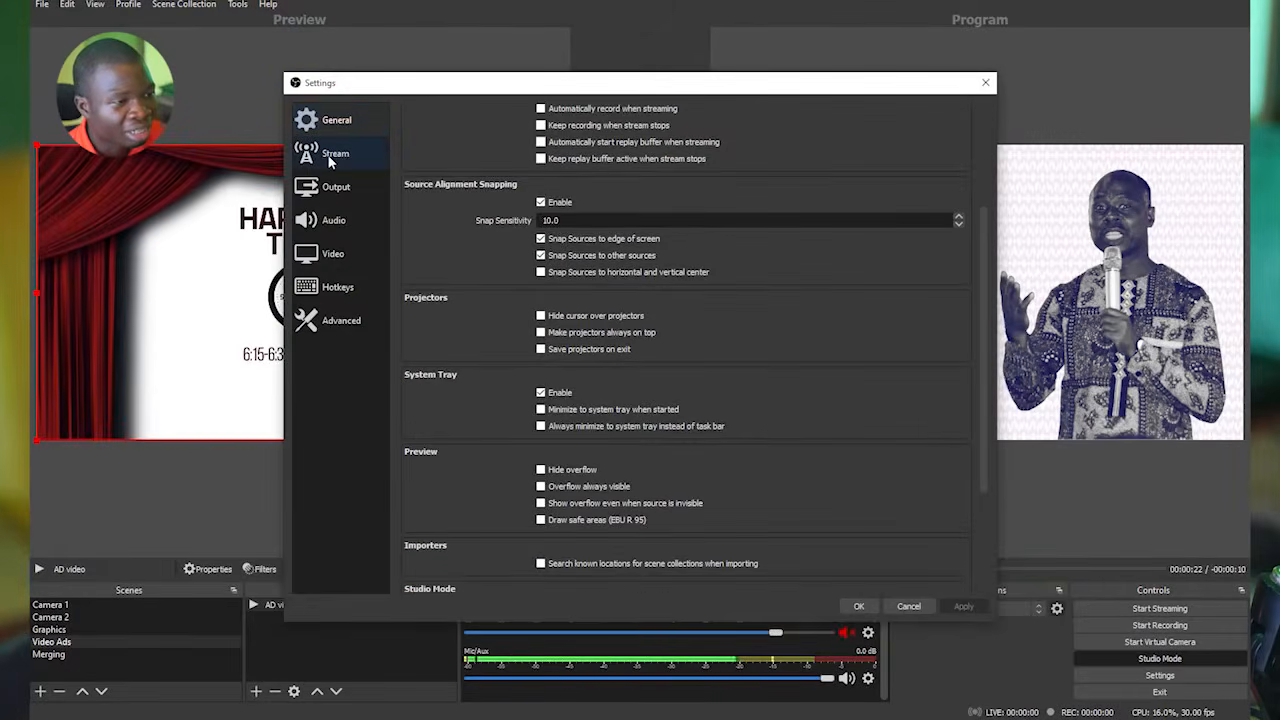
click(335, 153)
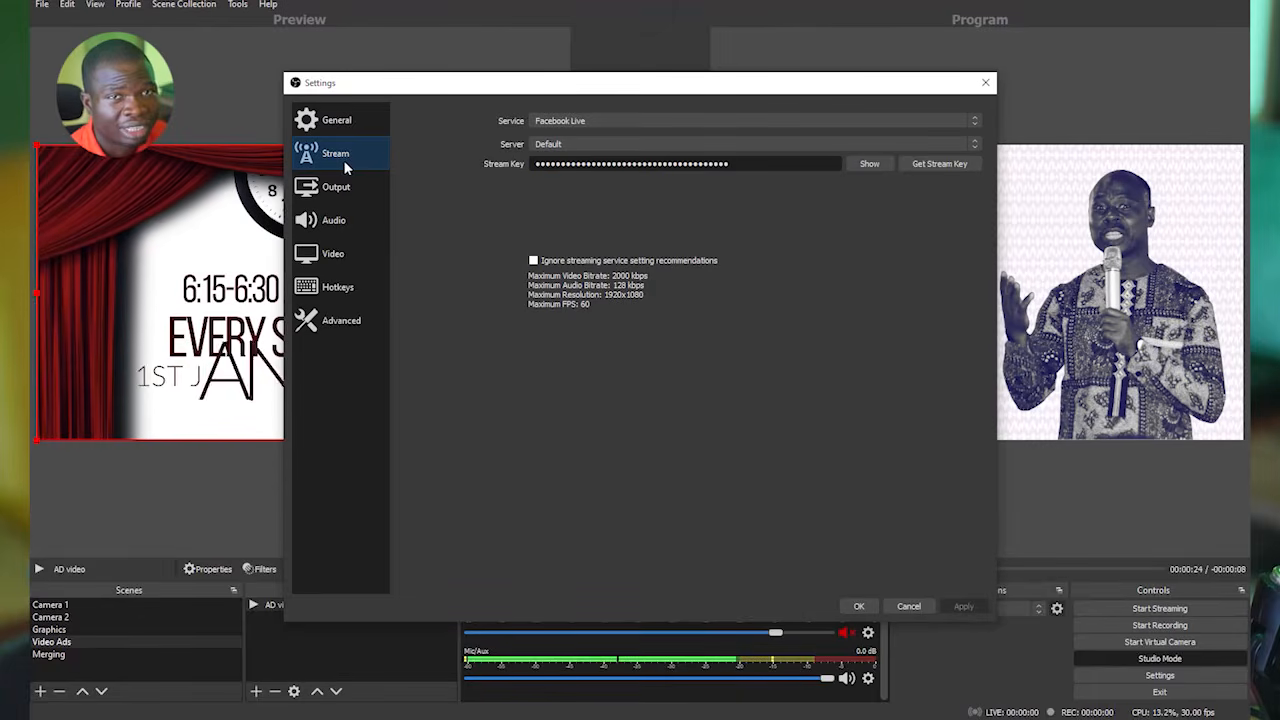
click(582, 122)
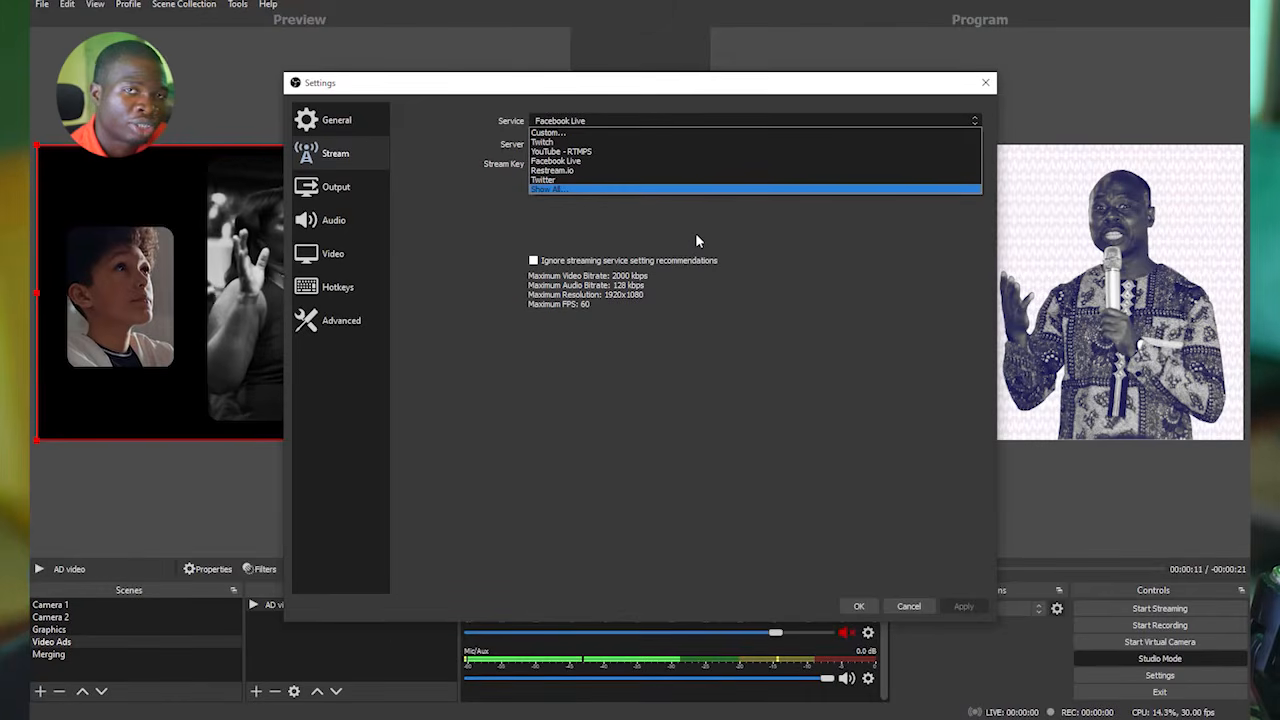
click(572, 162)
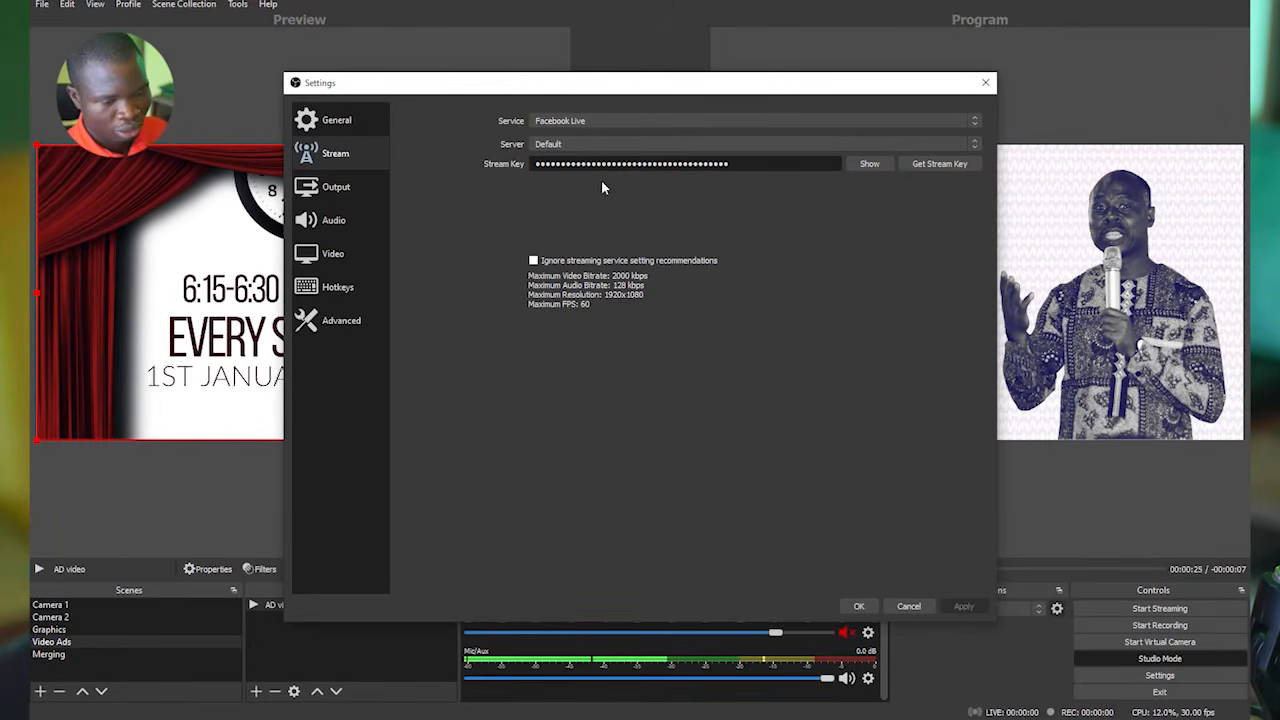
click(1128, 719)
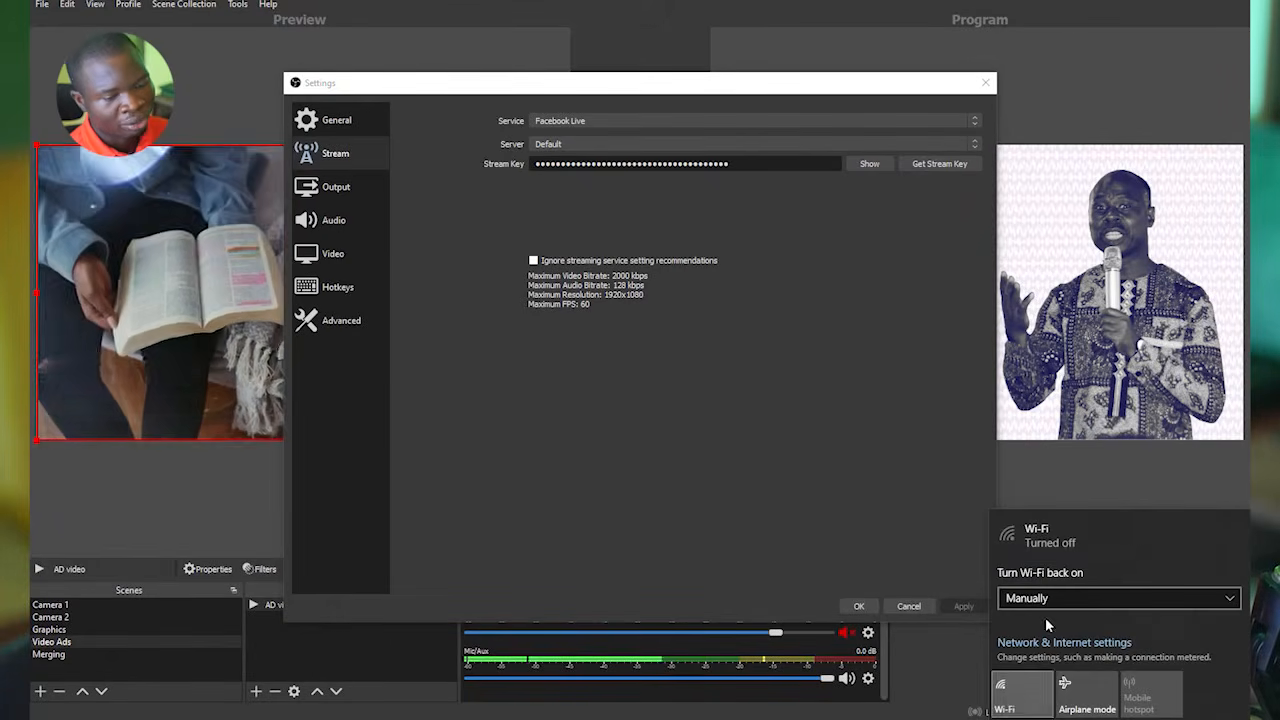
Switch to Facebook in Chrome and create a live video from the TREGO Media page.
click(739, 421)
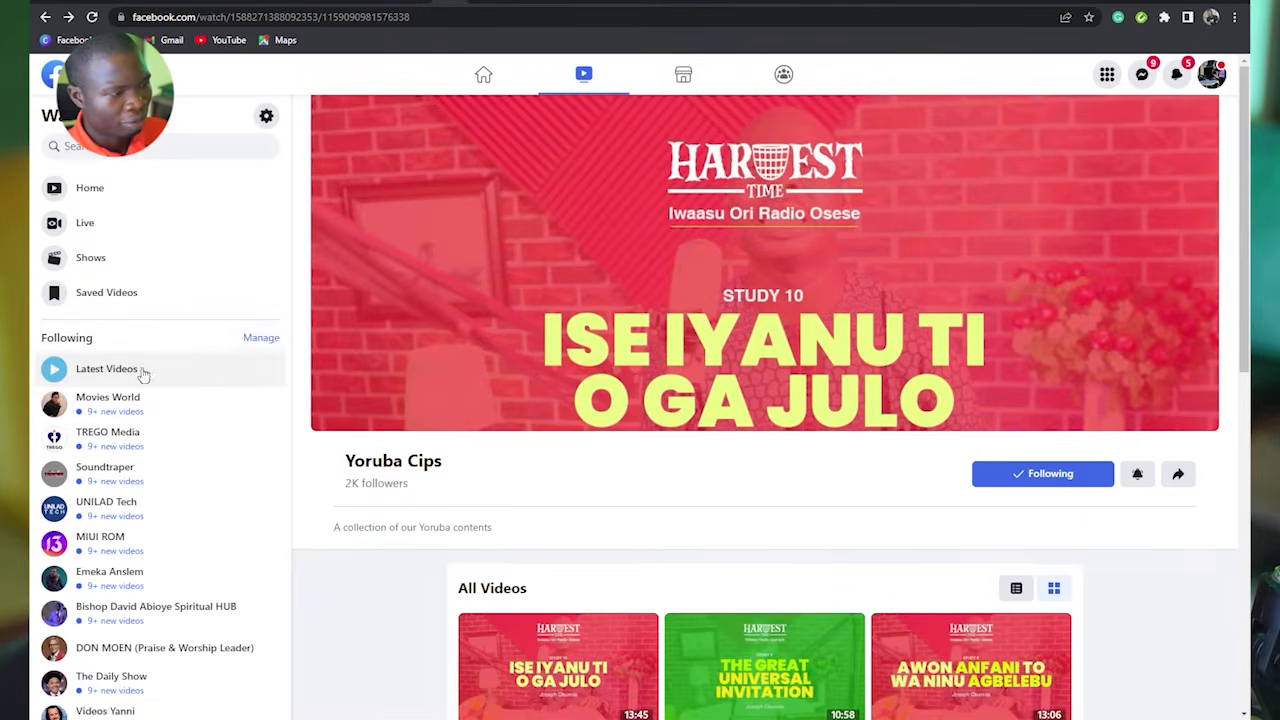
click(118, 443)
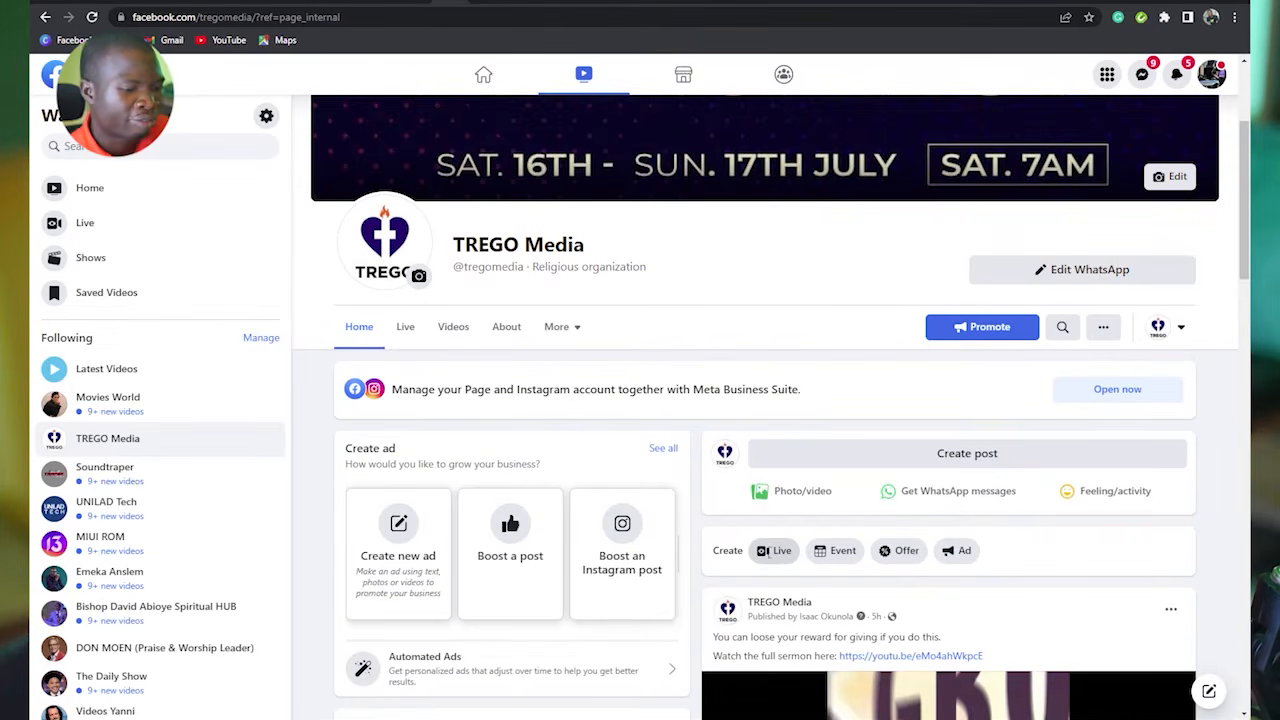
click(778, 551)
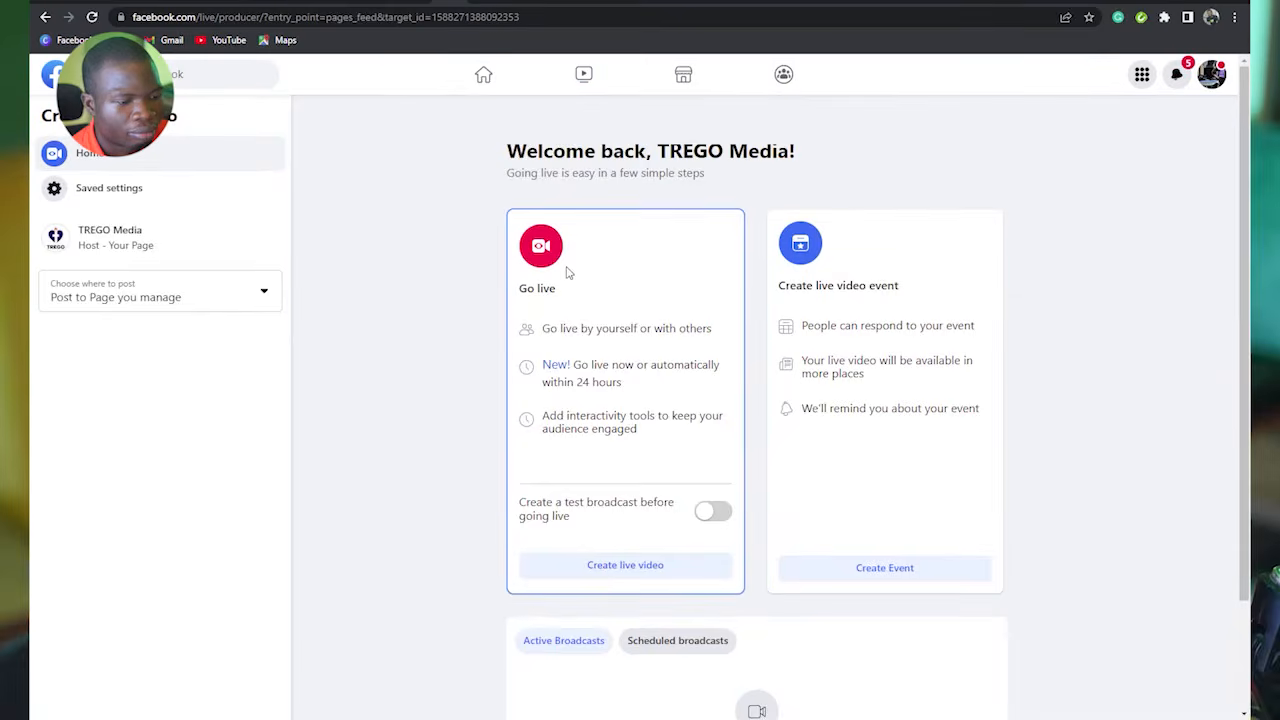
scroll(600, 350, down, 2)
click(646, 440)
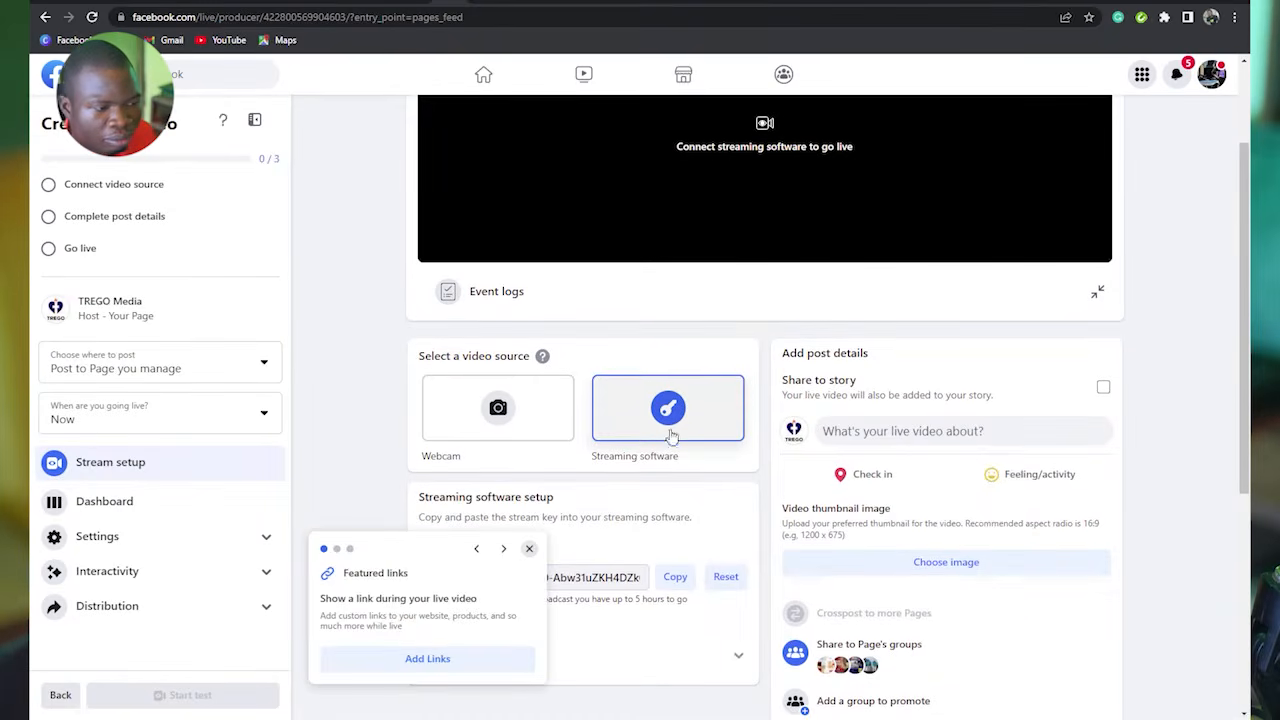
Copy the stream key from the streaming software setup in Facebook Live Producer.
scroll(604, 452, down, 2)
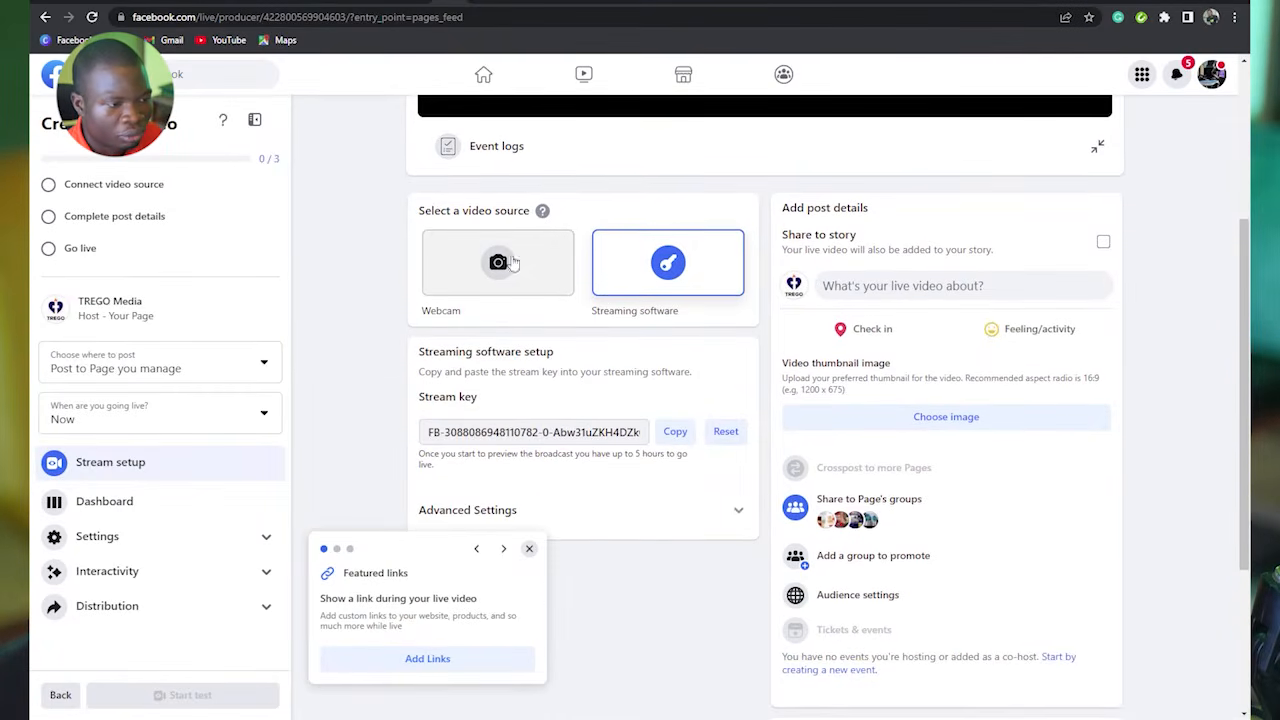
scroll(499, 290, up, 1)
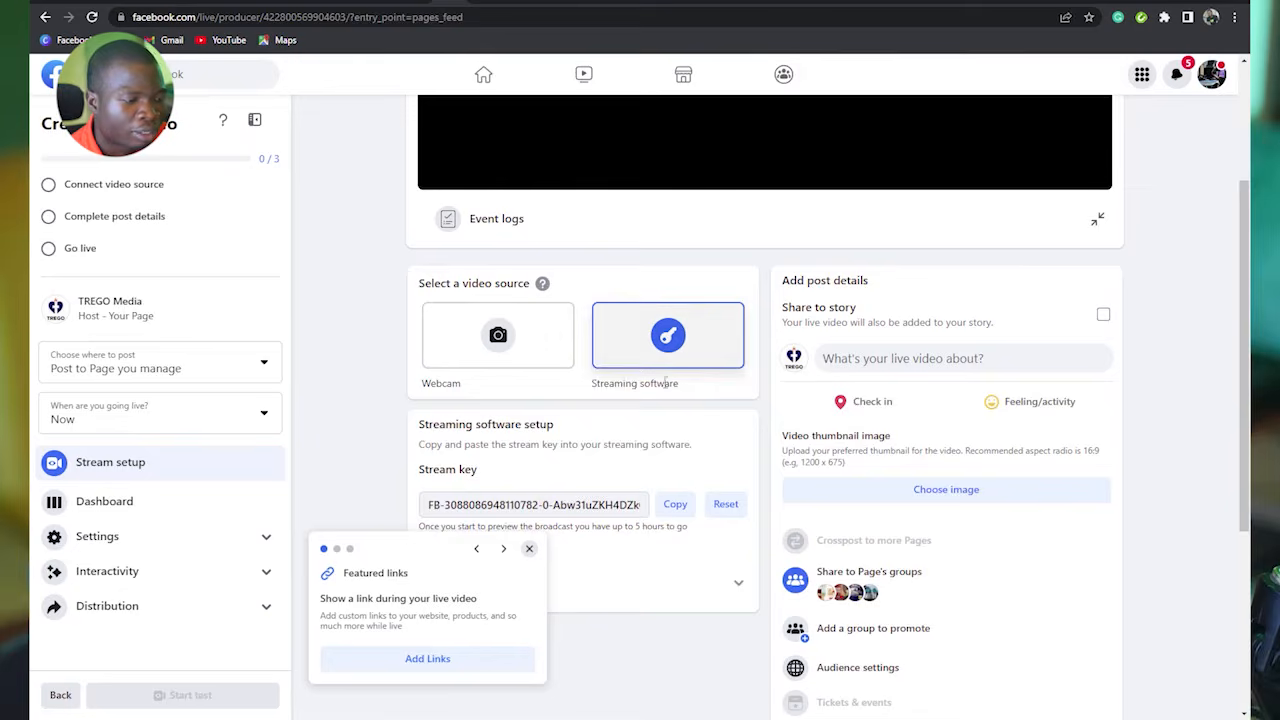
scroll(500, 422, down, 1)
scroll(541, 427, down, 1)
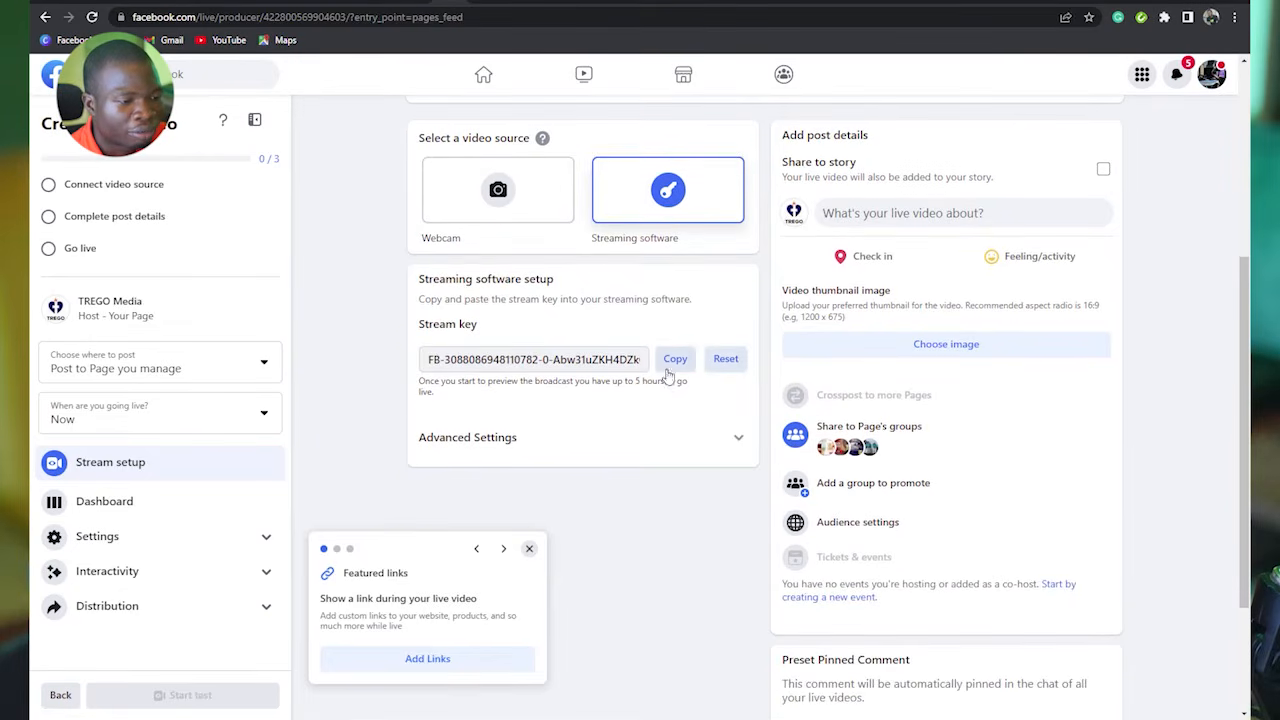
double_click(585, 364)
click(677, 360)
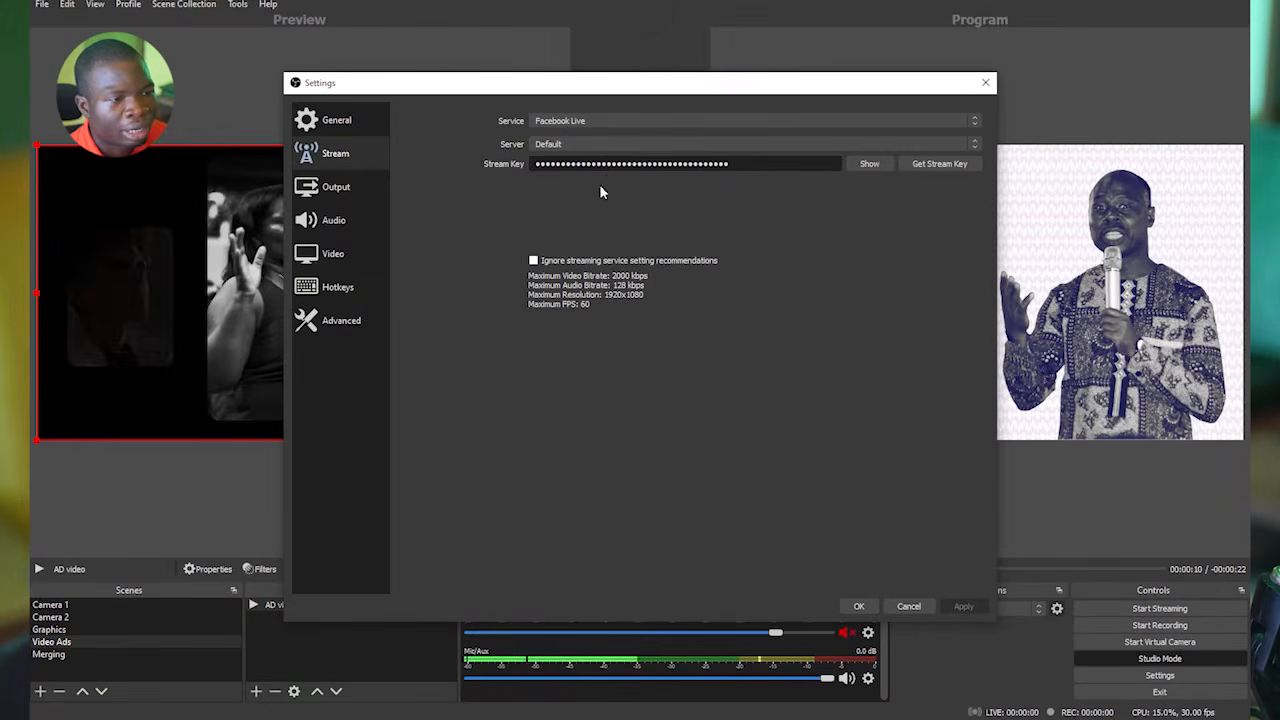
Switch to OBS Studio, replace the existing stream key with the copied one, and save the settings.
double_click(605, 163)
right_click(605, 163)
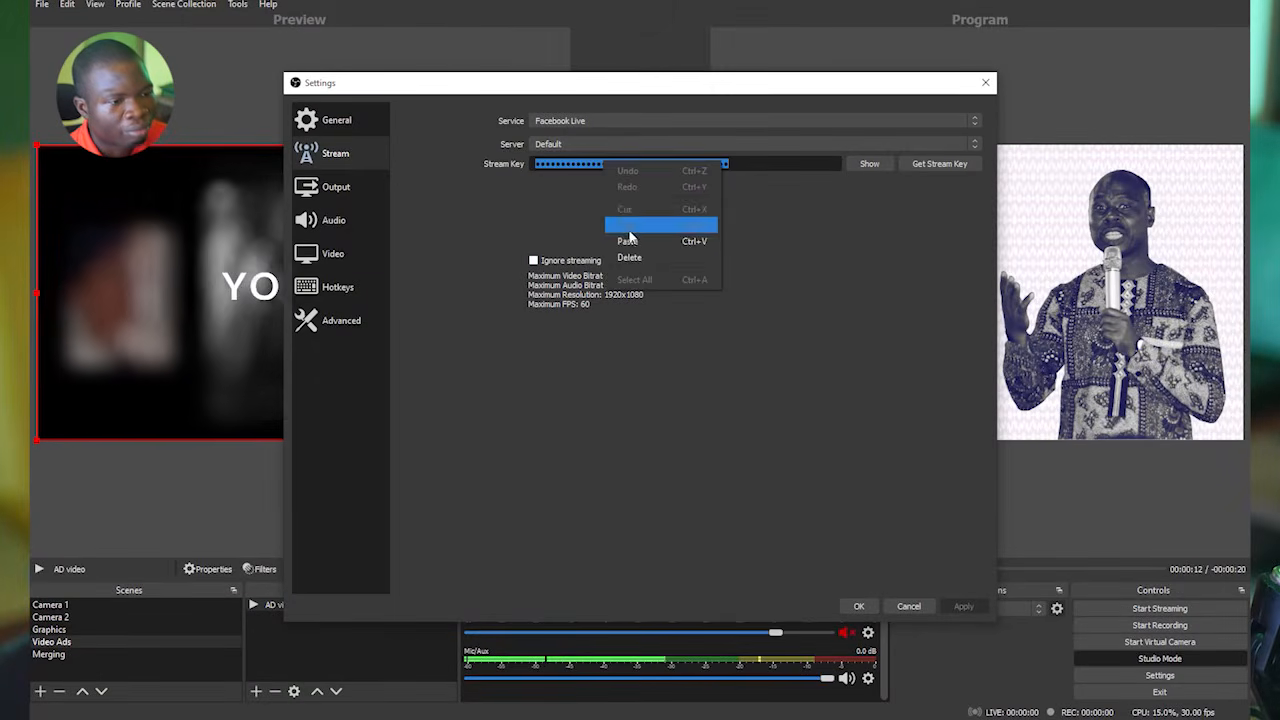
click(640, 238)
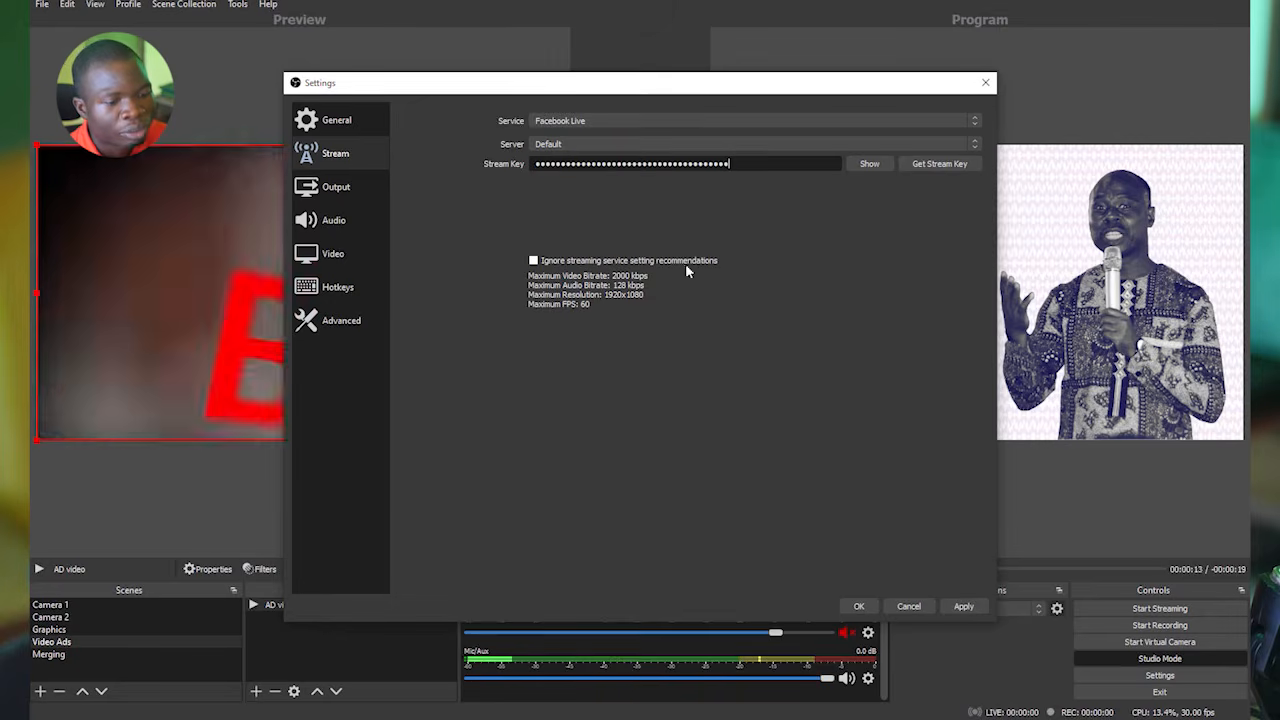
click(861, 606)
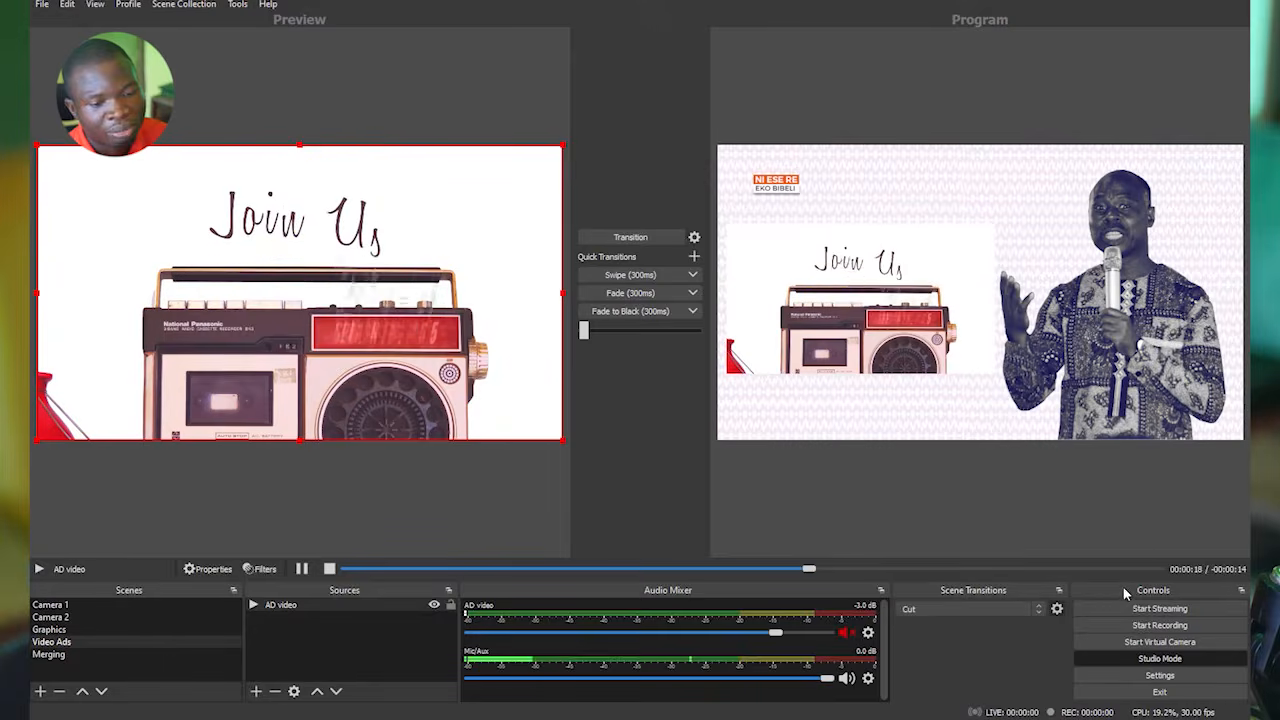
Start streaming and check the incoming video preview in Facebook Live Producer in Chrome.
click(1149, 612)
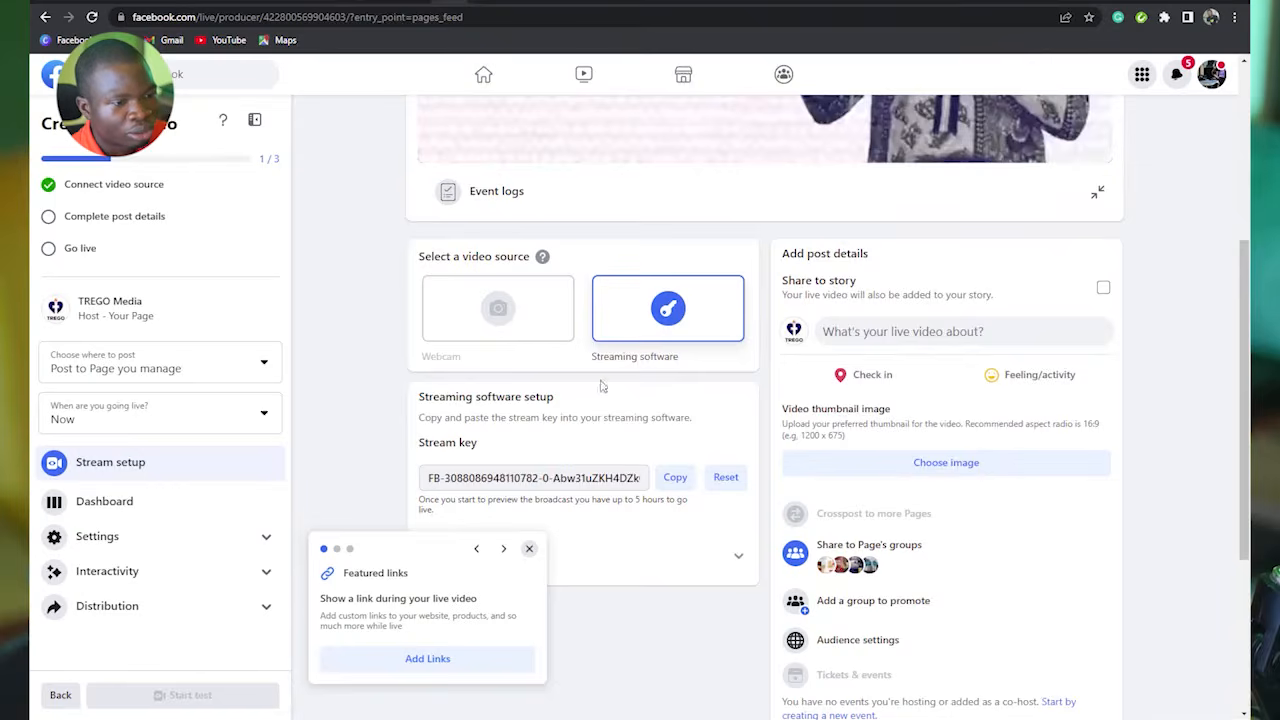
scroll(695, 352, up, 4)
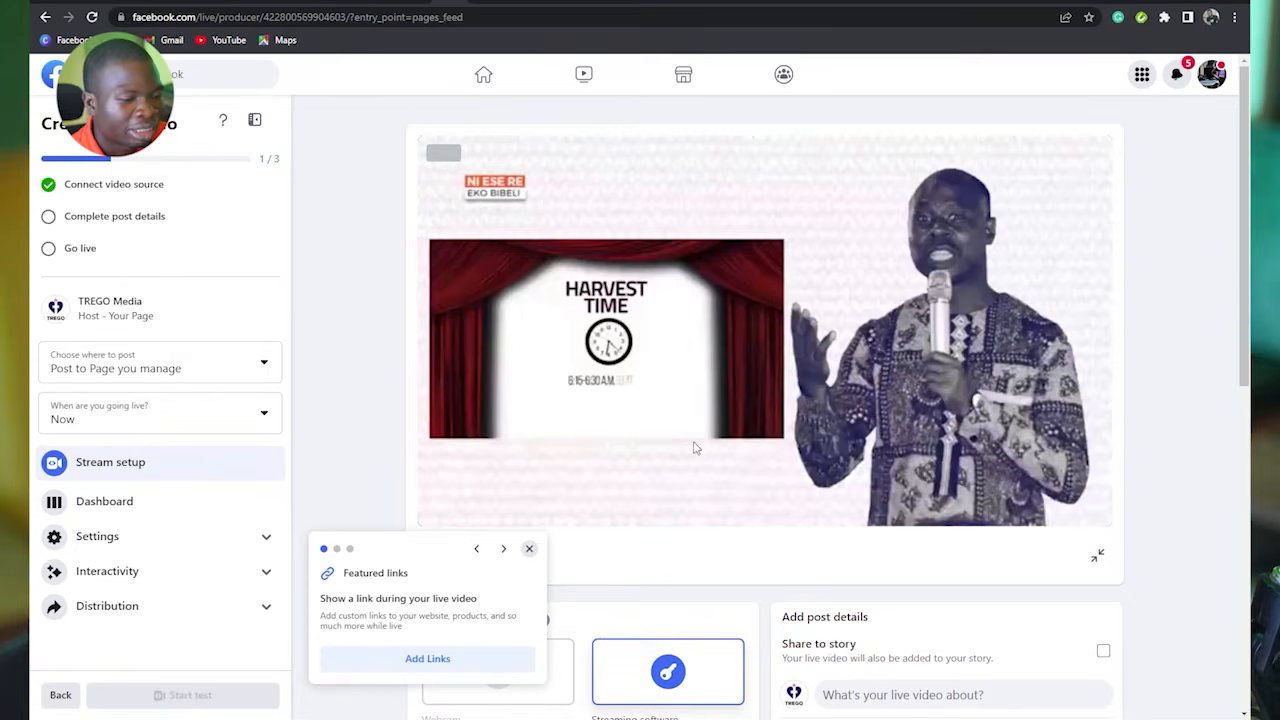
scroll(812, 473, down, 3)
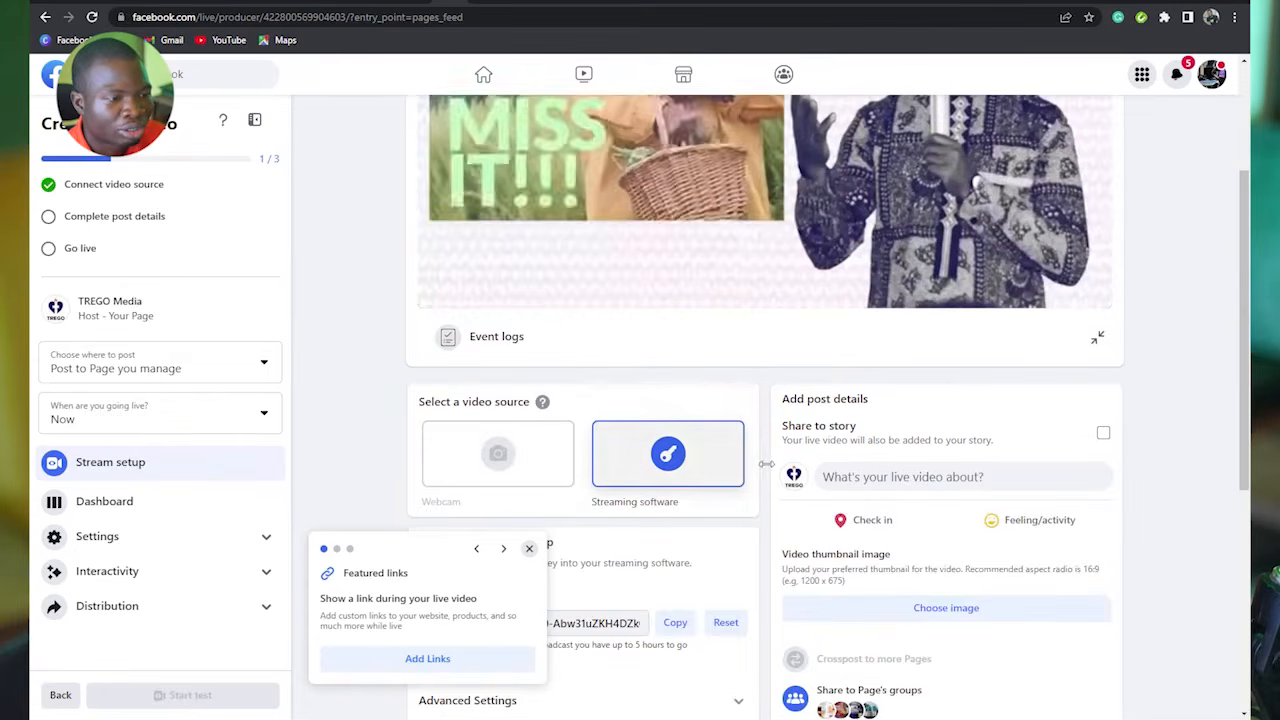
scroll(724, 396, up, 3)
mouse_move(1091, 513)
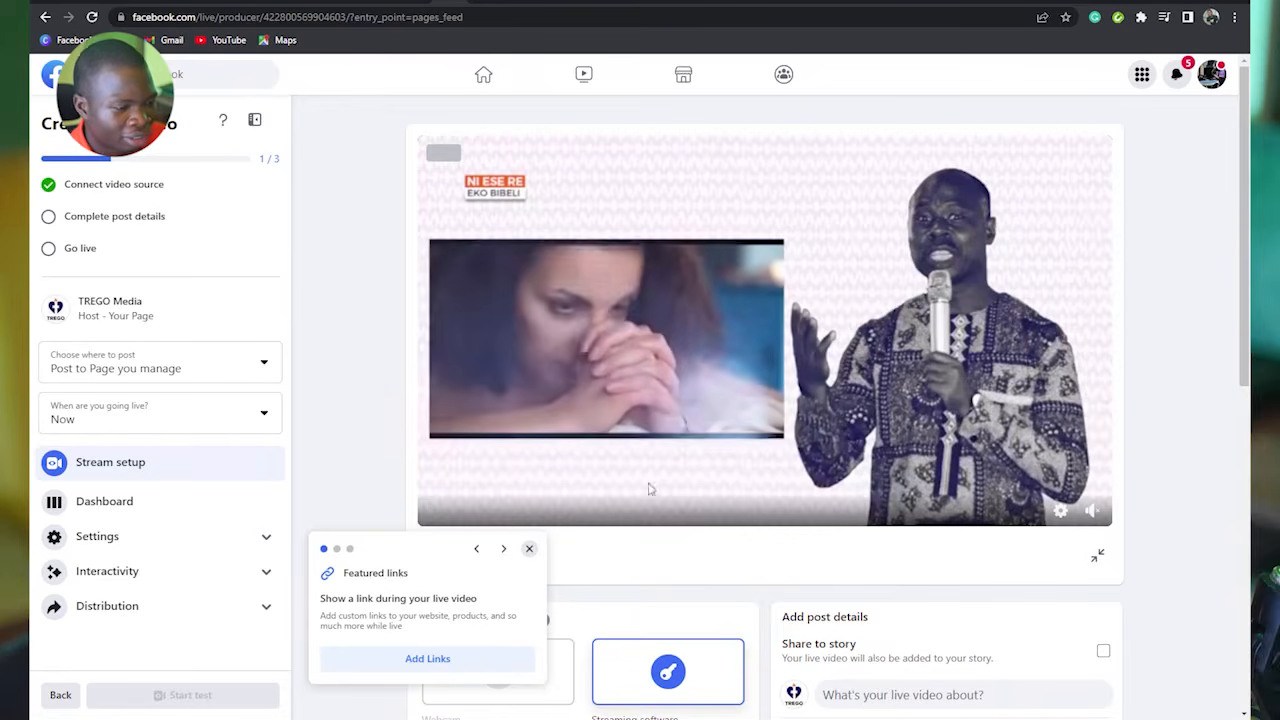
scroll(651, 486, down, 3)
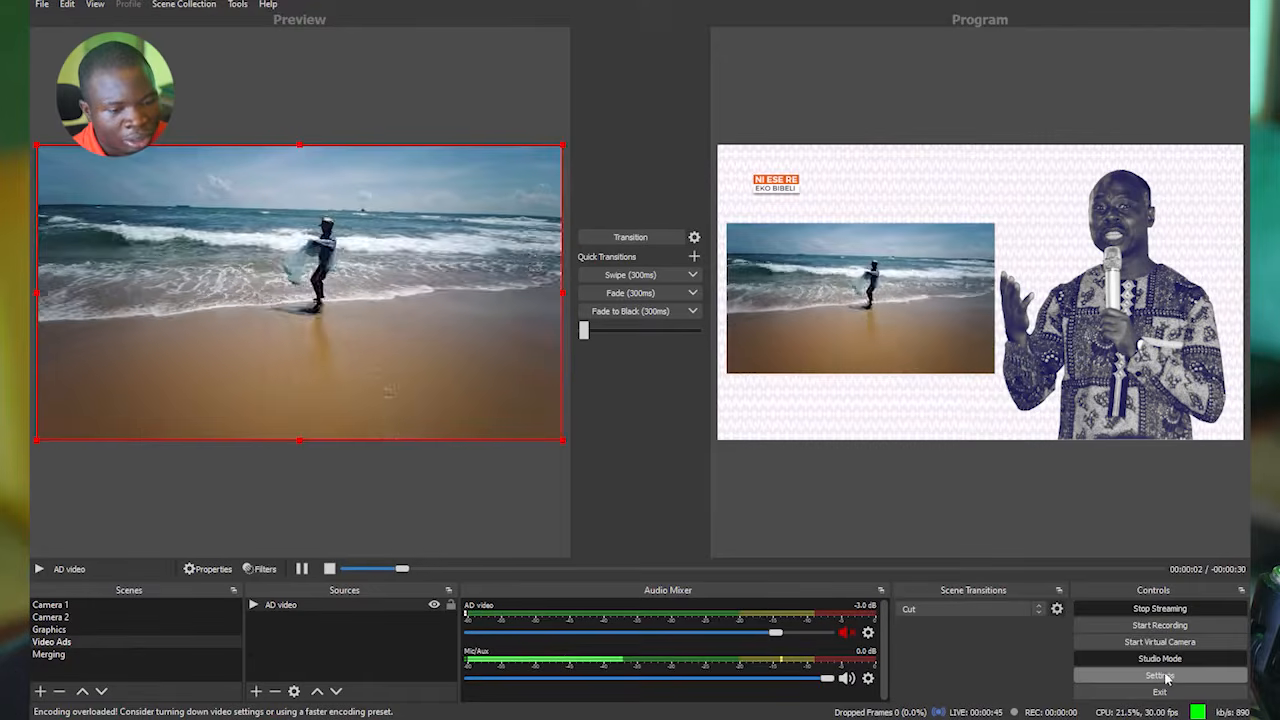
Stop the stream in OBS Studio and check the video preview in Facebook Live Producer.
click(1155, 617)
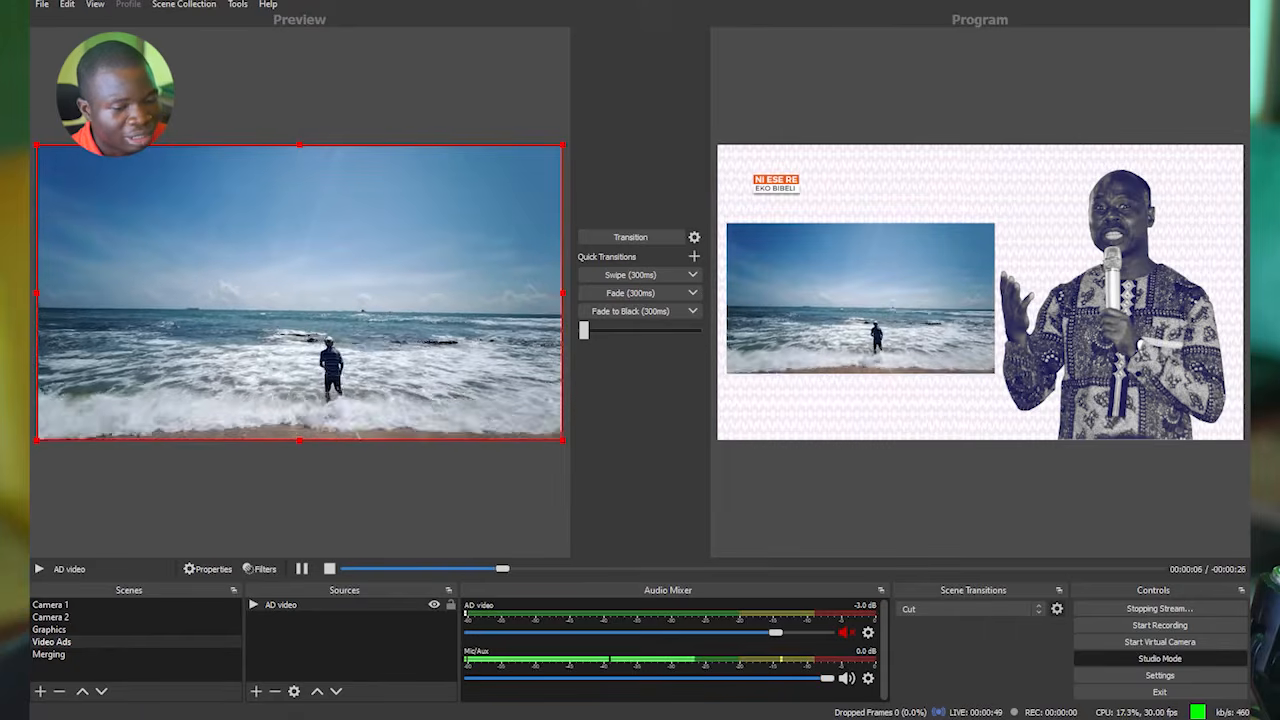
click(230, 715)
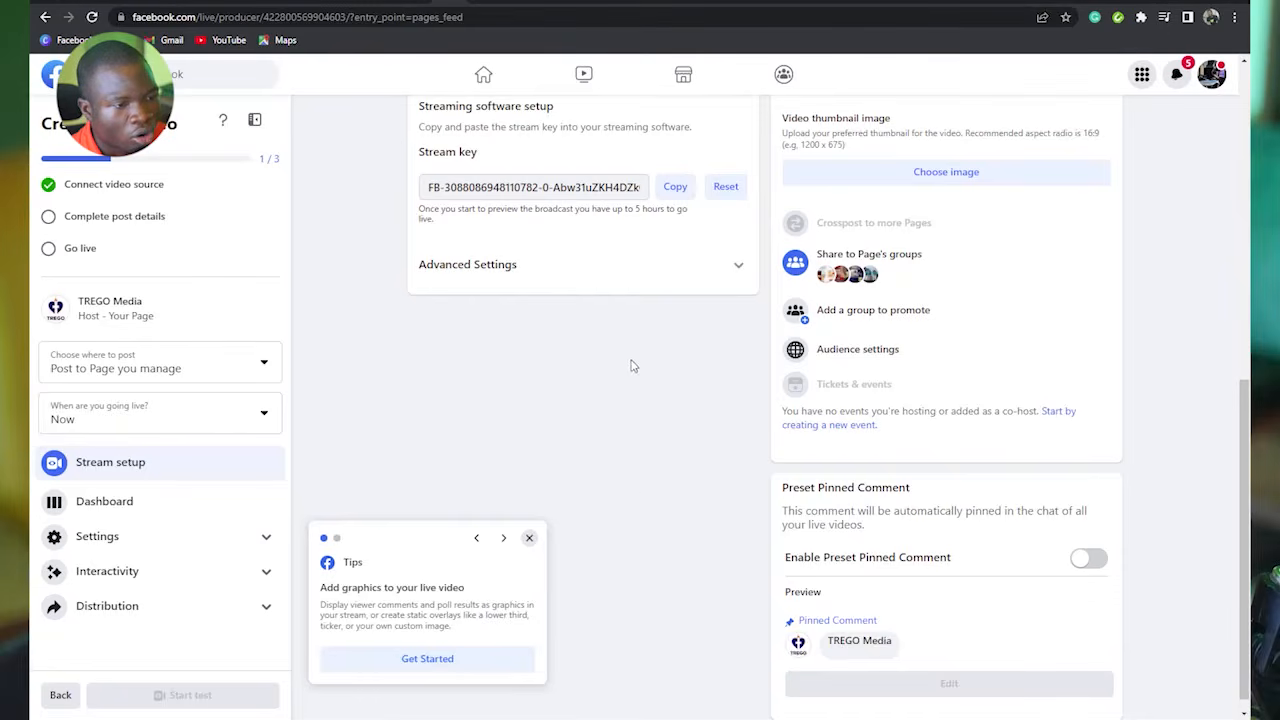
scroll(648, 365, up, 5)
scroll(648, 365, up, 1)
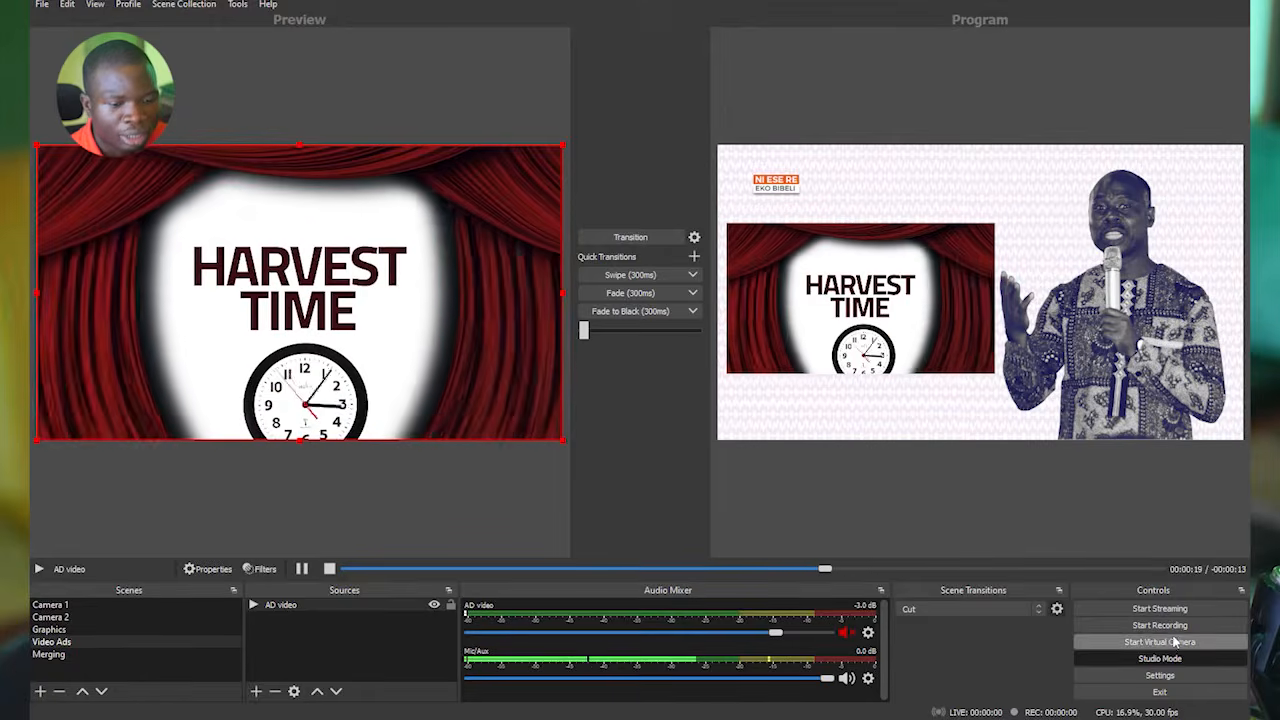
Return to OBS Studio and open the Output settings to examine the streaming video bitrate.
click(1159, 677)
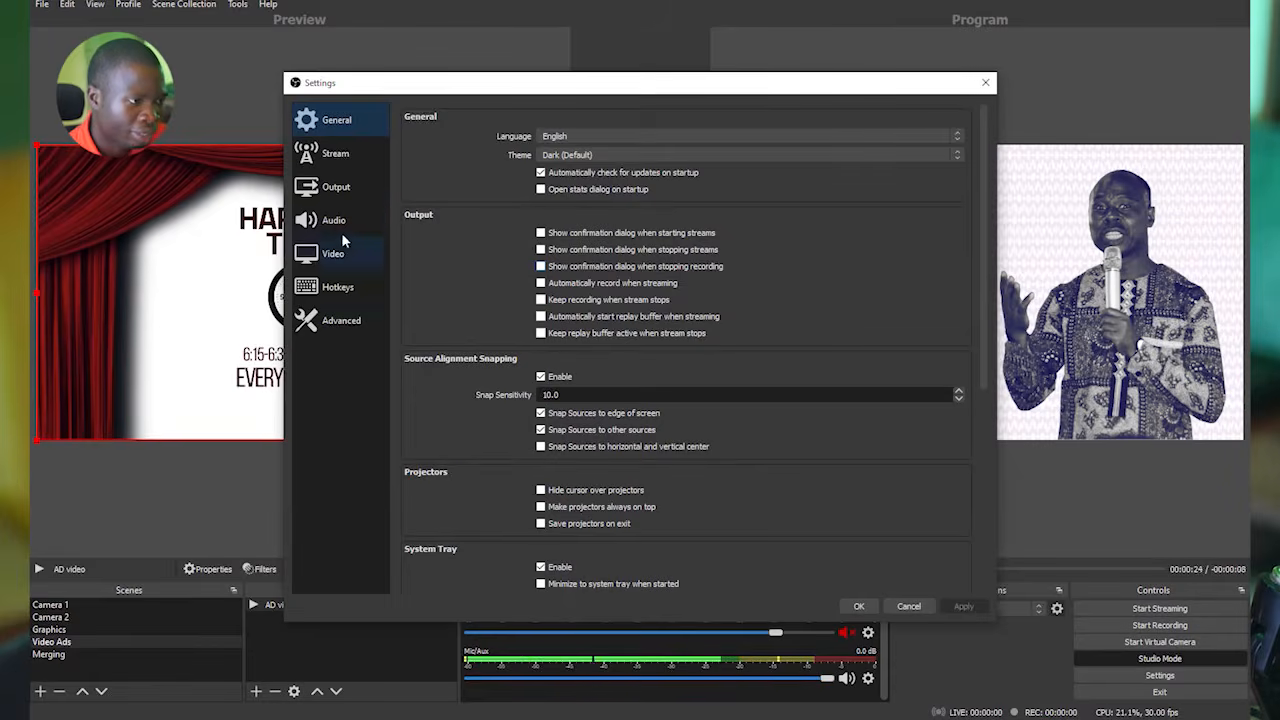
click(328, 155)
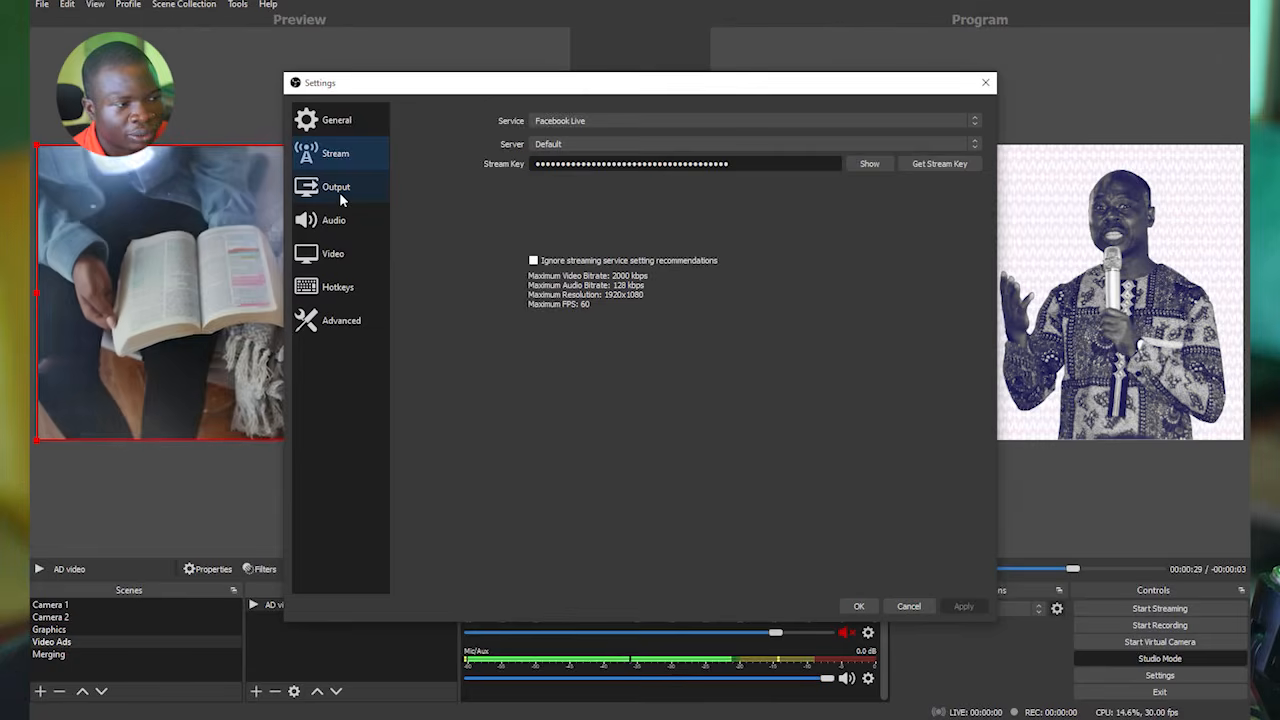
click(339, 191)
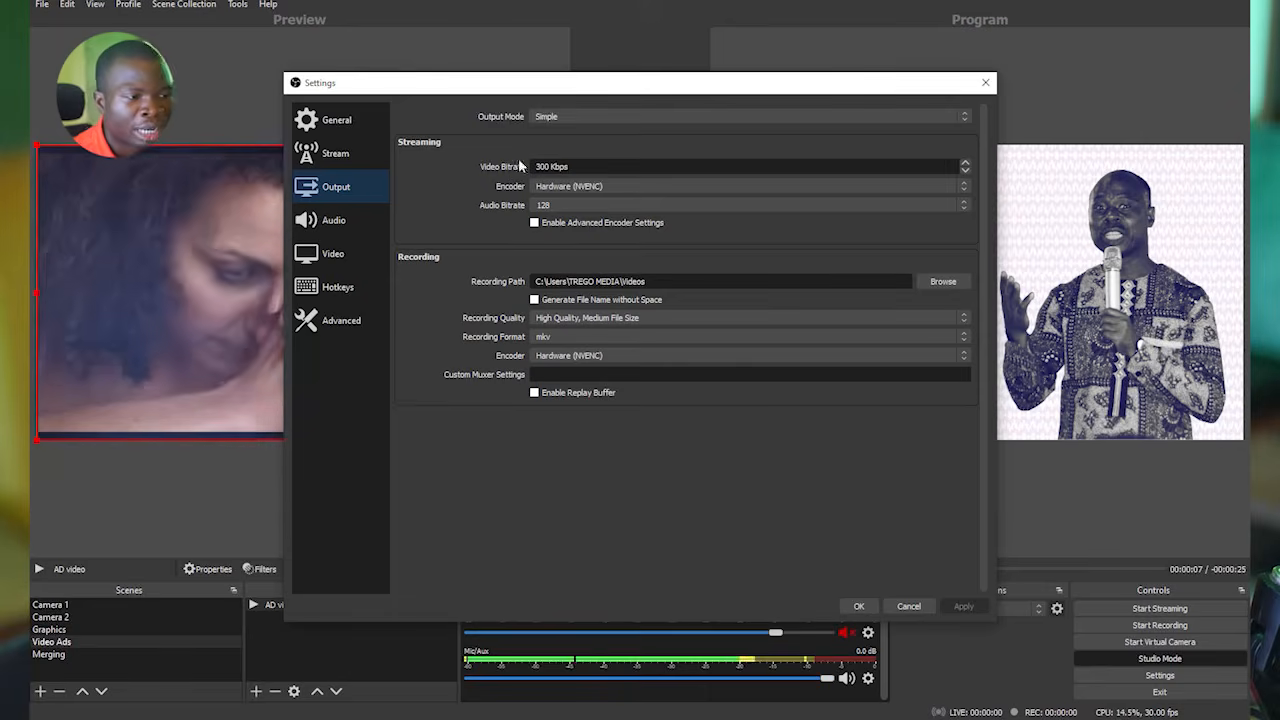
Search Google for "internet speed test" in a new Chrome tab, run the test, and return to the Output settings in OBS Studio.
mouse_move(229, 719)
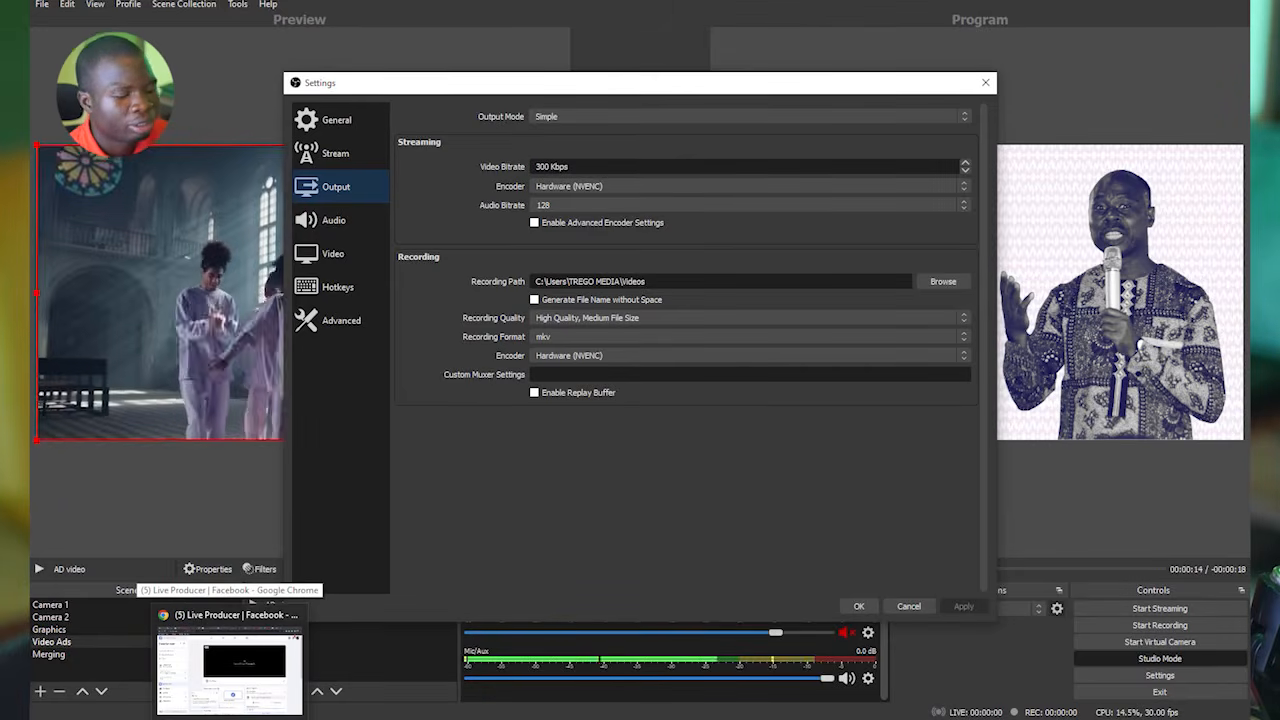
click(252, 610)
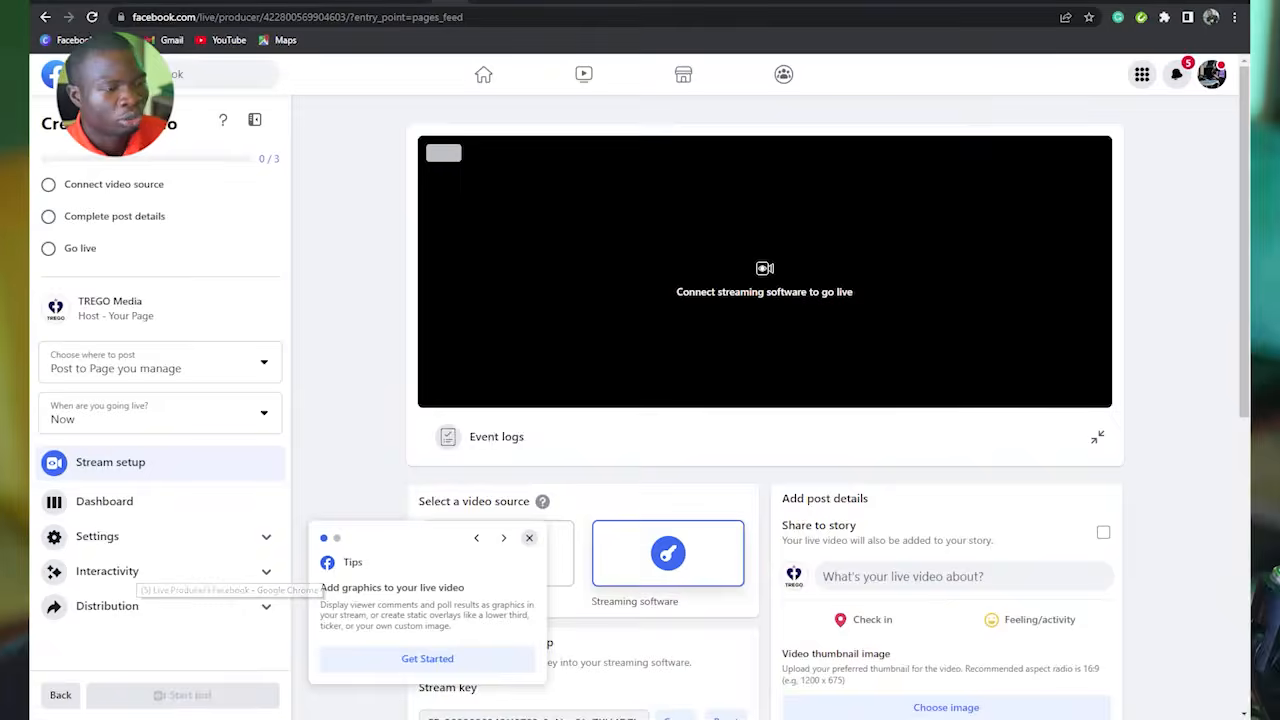
click(1071, 5)
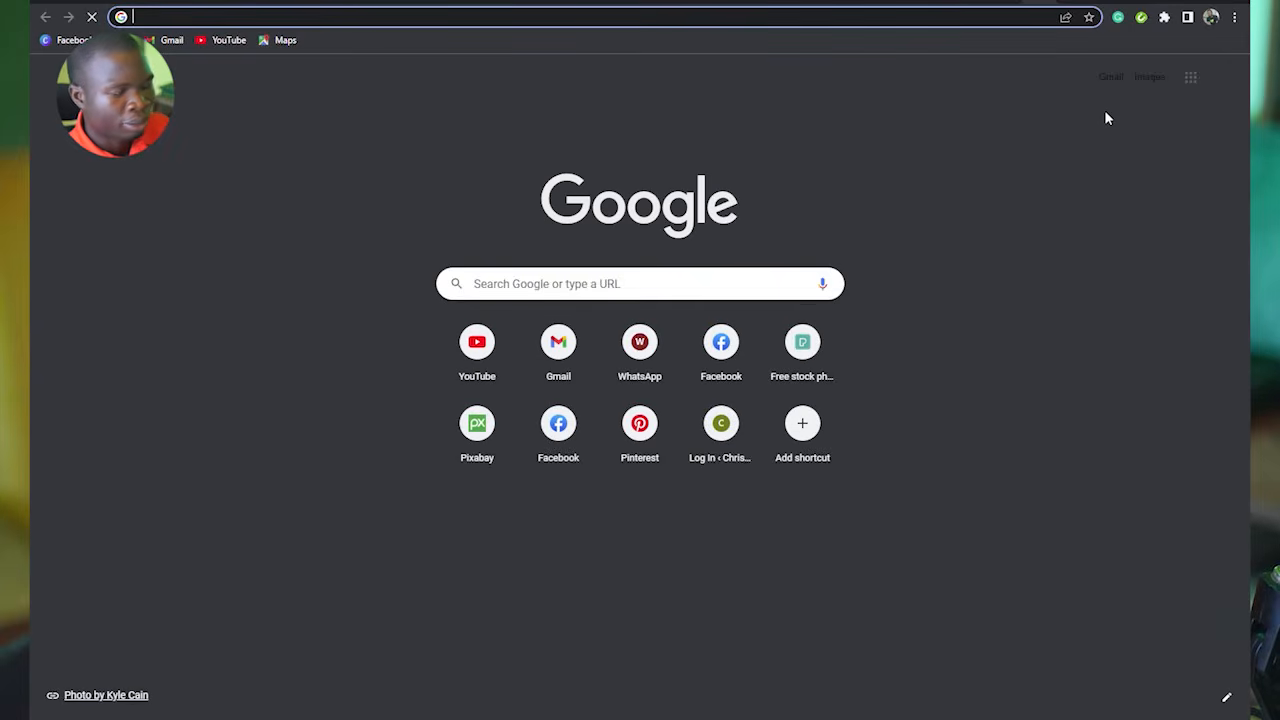
text(internet speed )
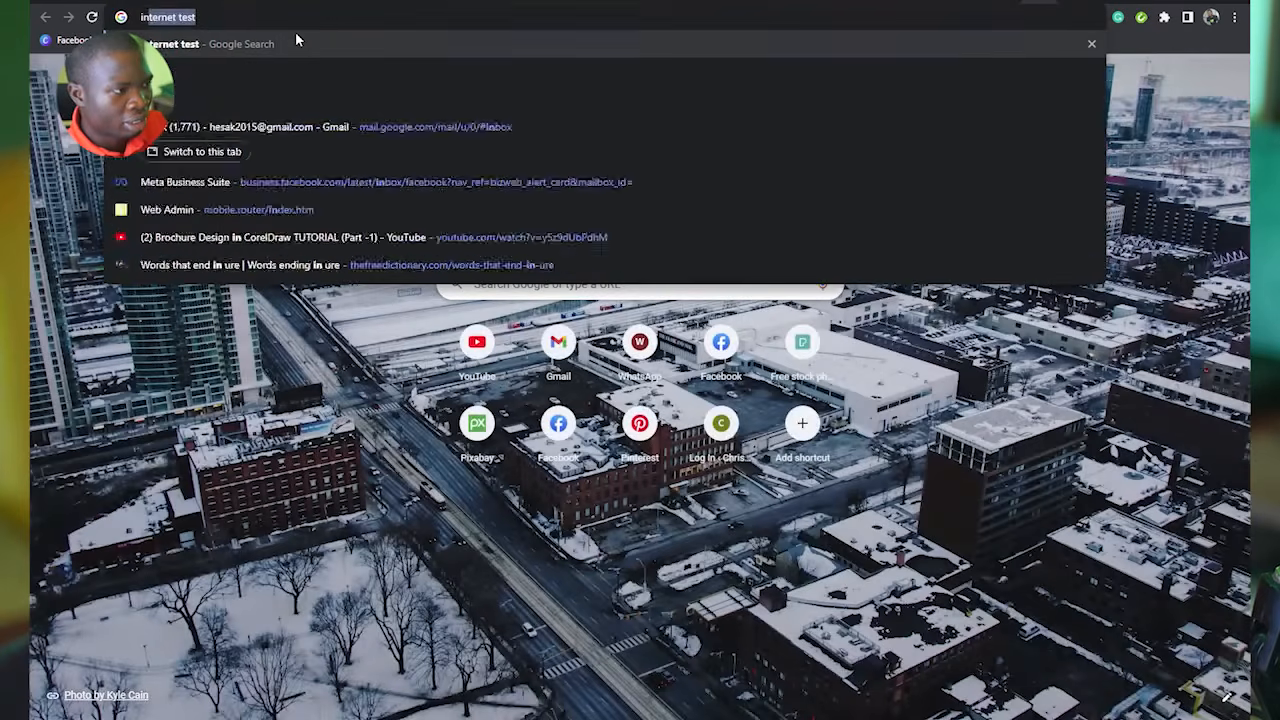
text(test)
key(Return)
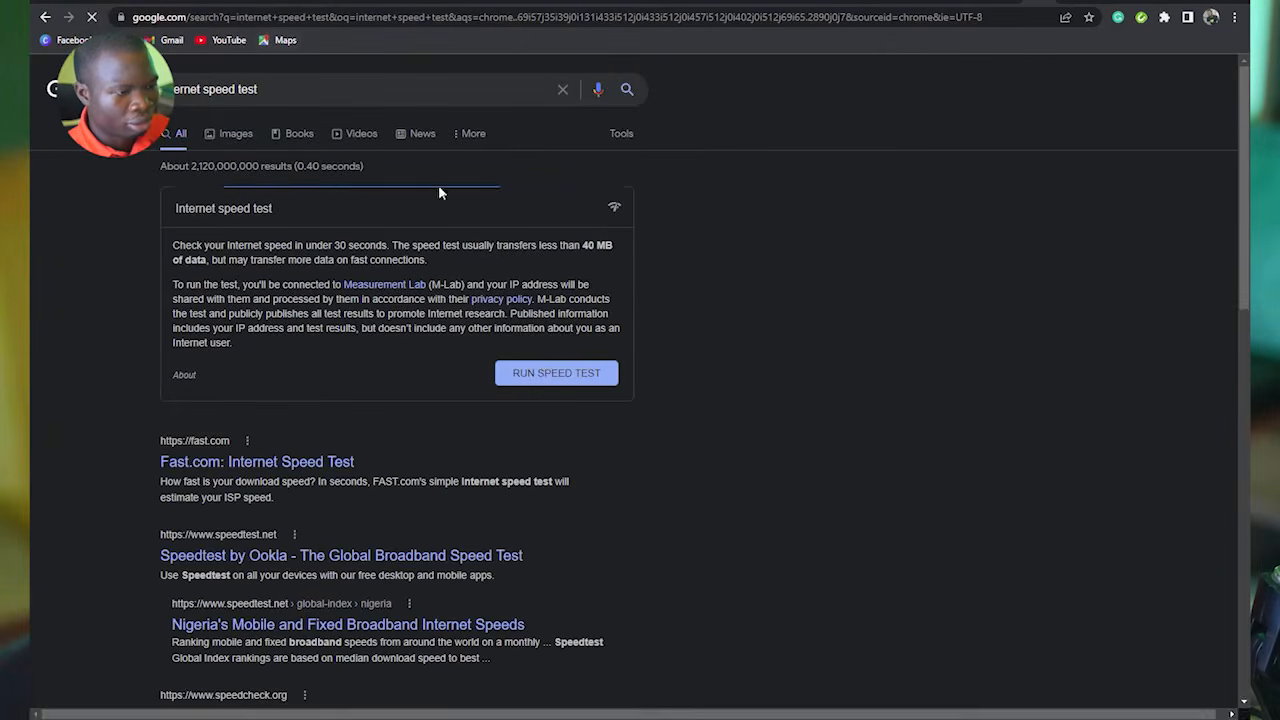
click(550, 370)
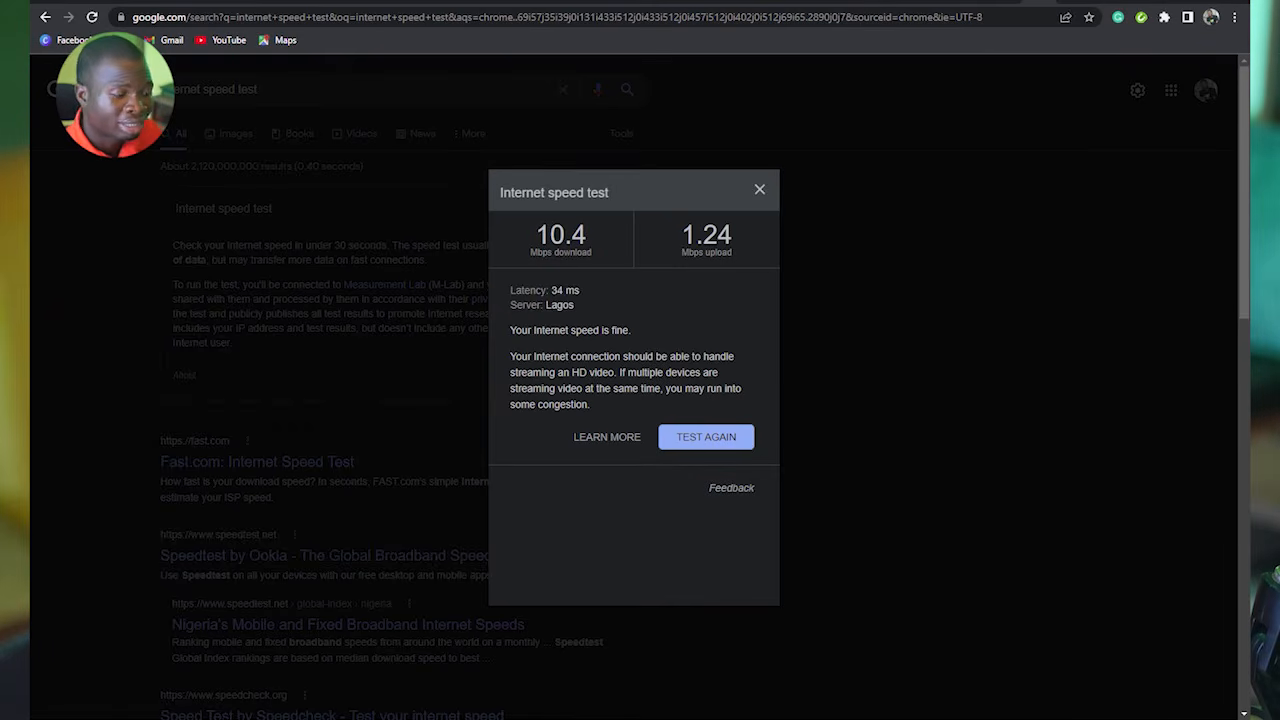
mouse_move(311, 718)
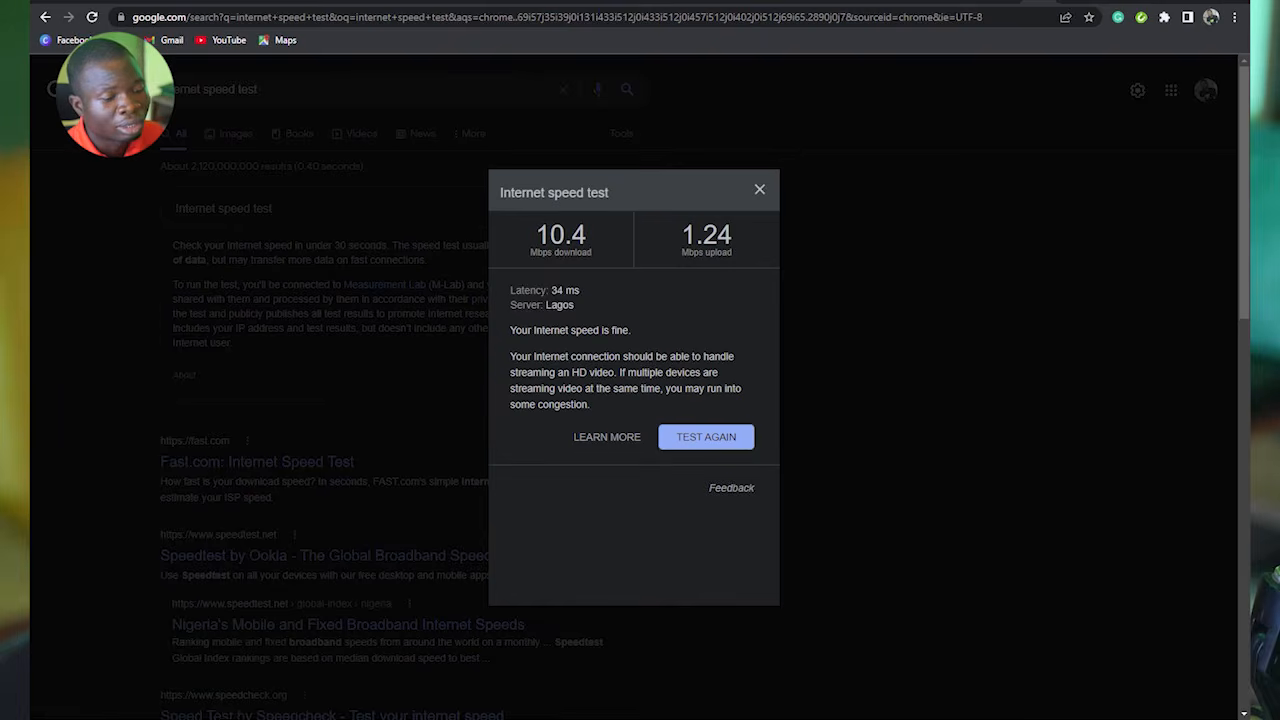
click(553, 718)
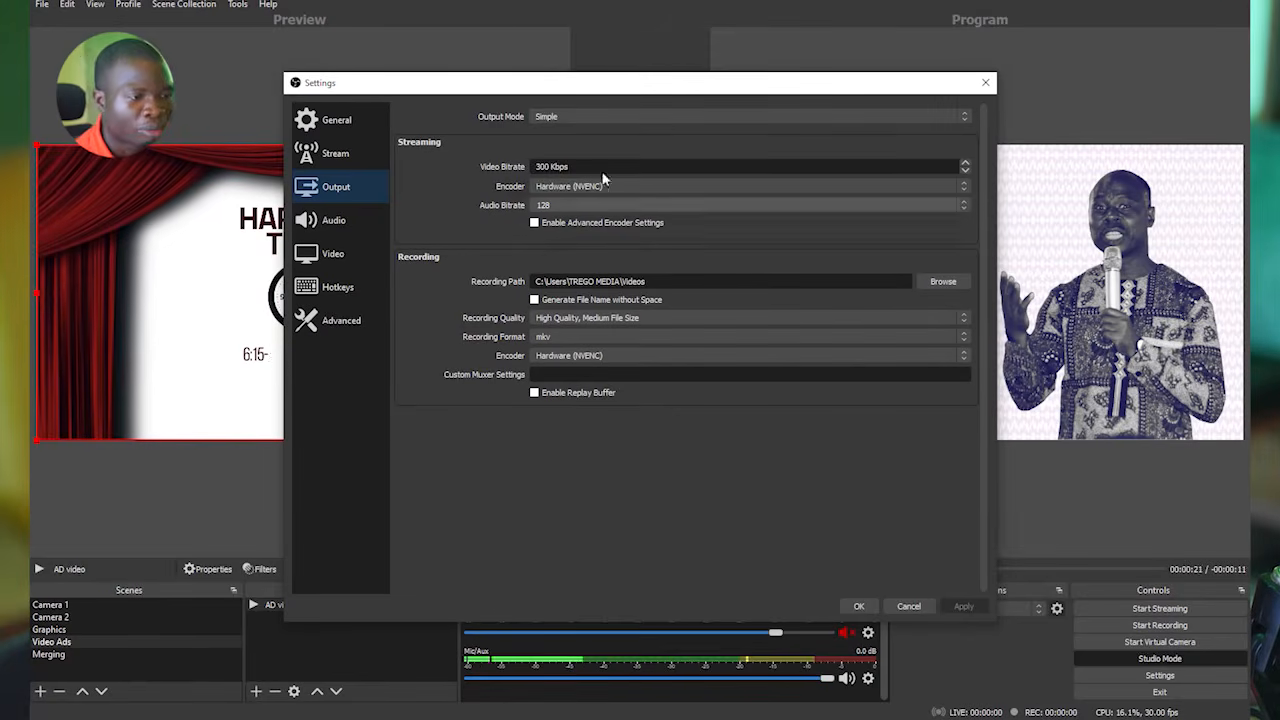